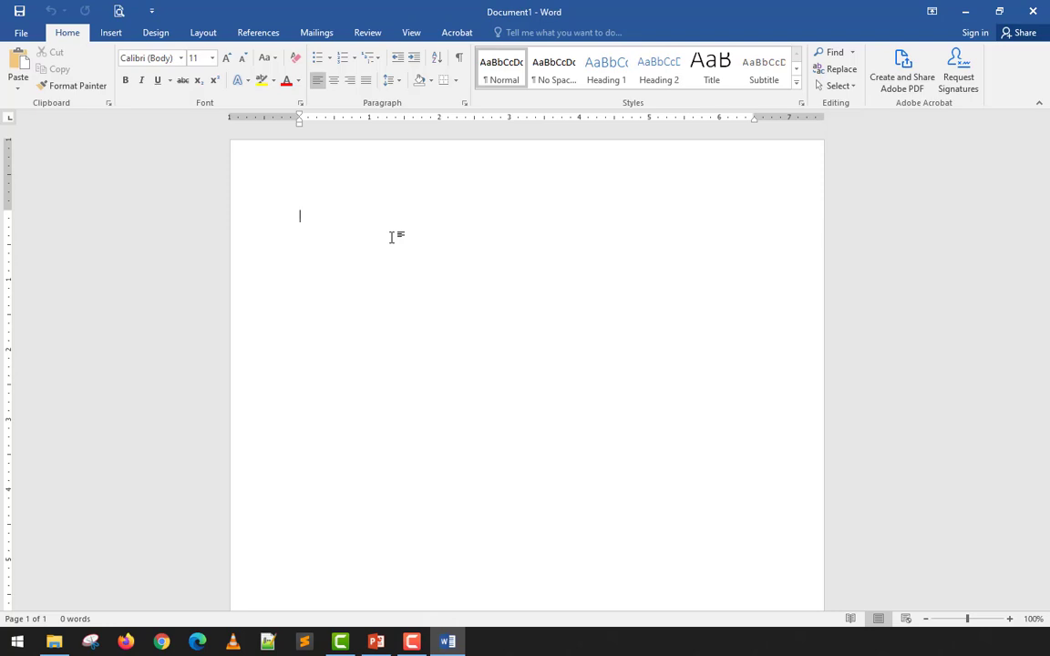
# - Generate placeholder text in the blank document with =lorem(30, 15) and return to its beginning
pyautogui.write('=lorem(30, 15')
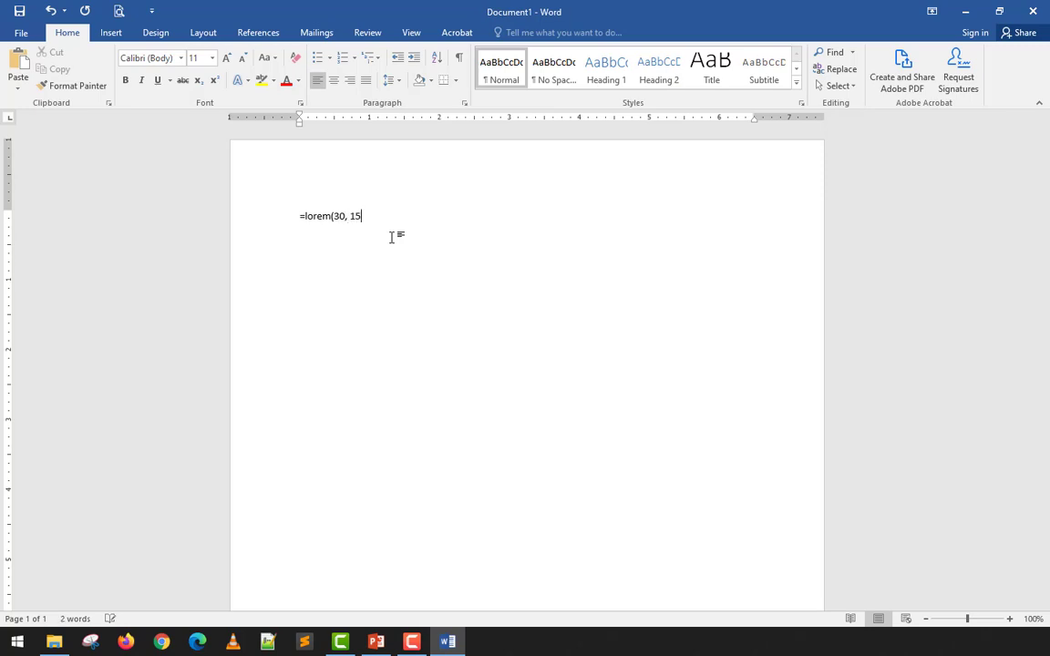
pyautogui.press('Return')
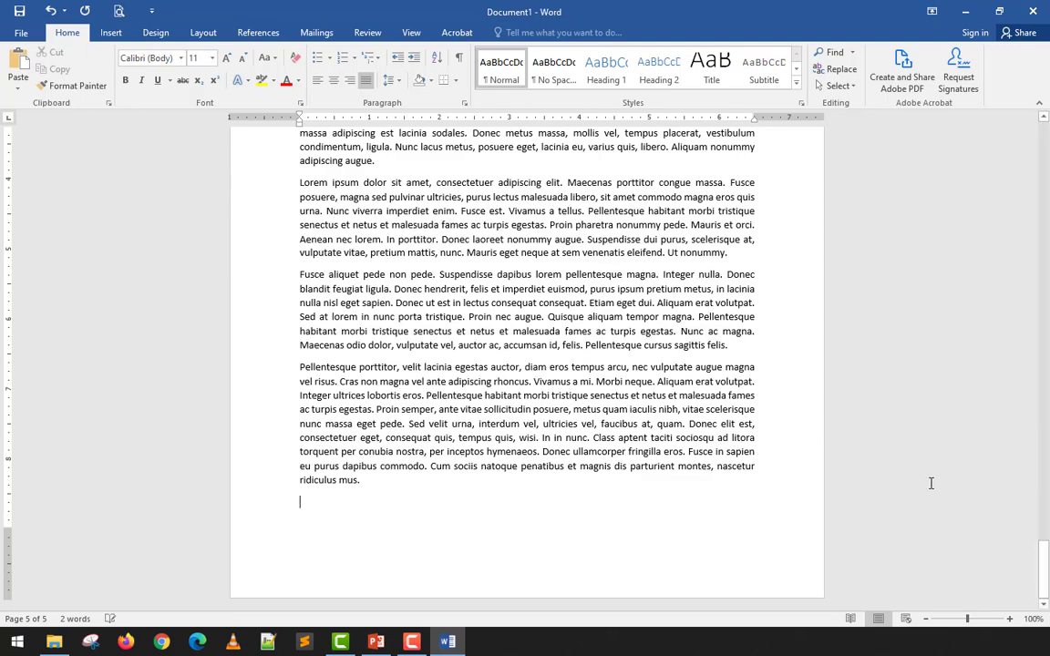
pyautogui.moveTo(1044, 570); pyautogui.dragTo(984, 119)
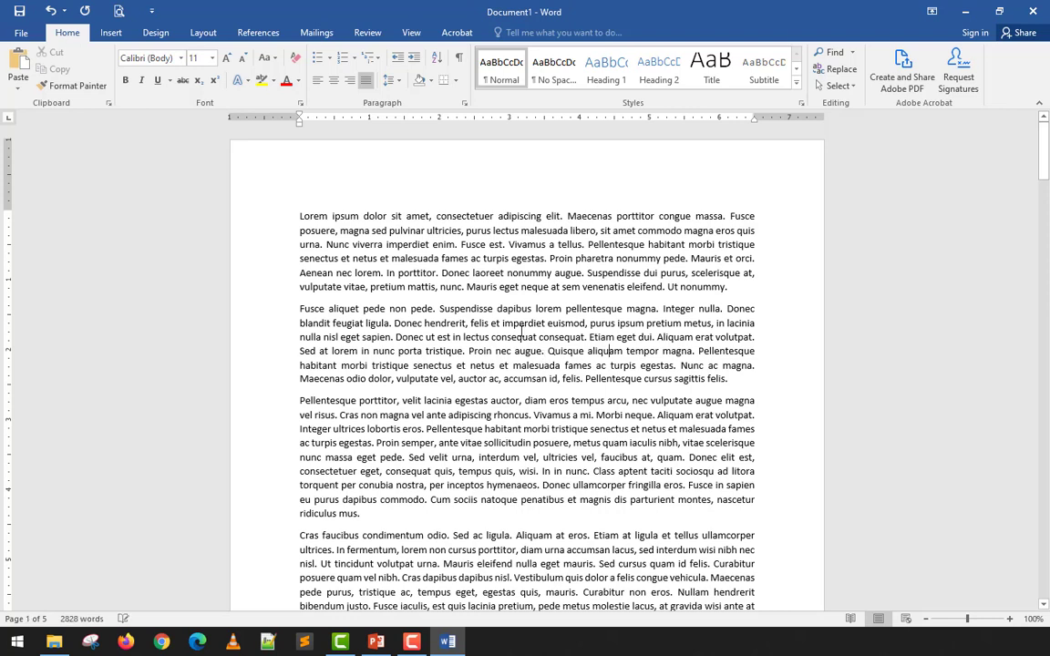
# - Apply the preset CONFIDENTIAL 1 watermark to the document
pyautogui.click(161, 36)
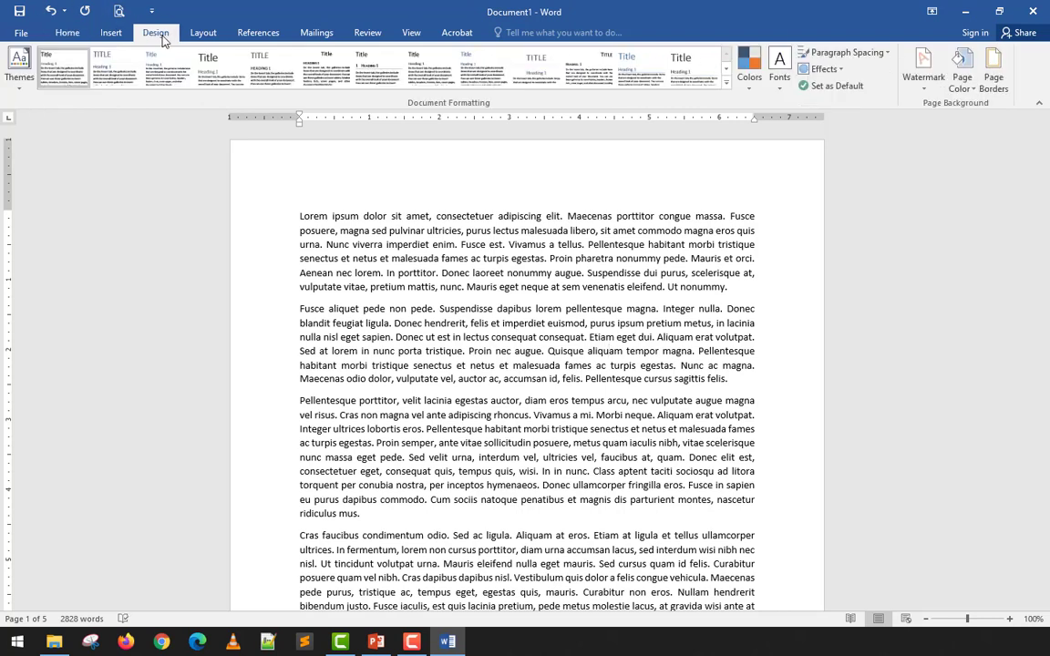
pyautogui.click(923, 89)
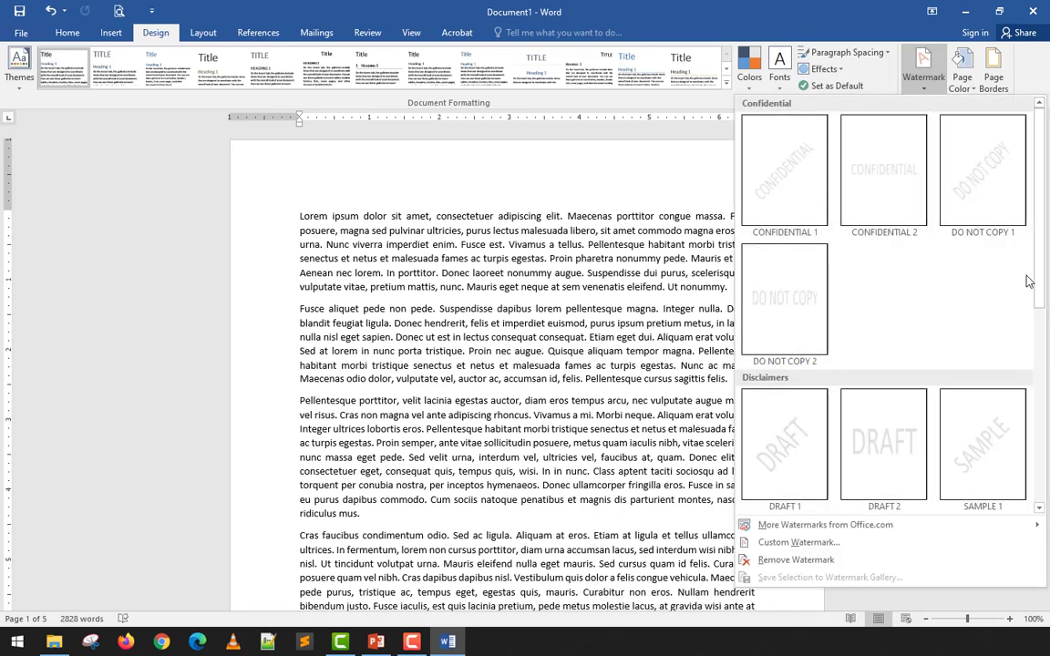
pyautogui.click(789, 194)
pyautogui.scroll(-4, 558, 314)
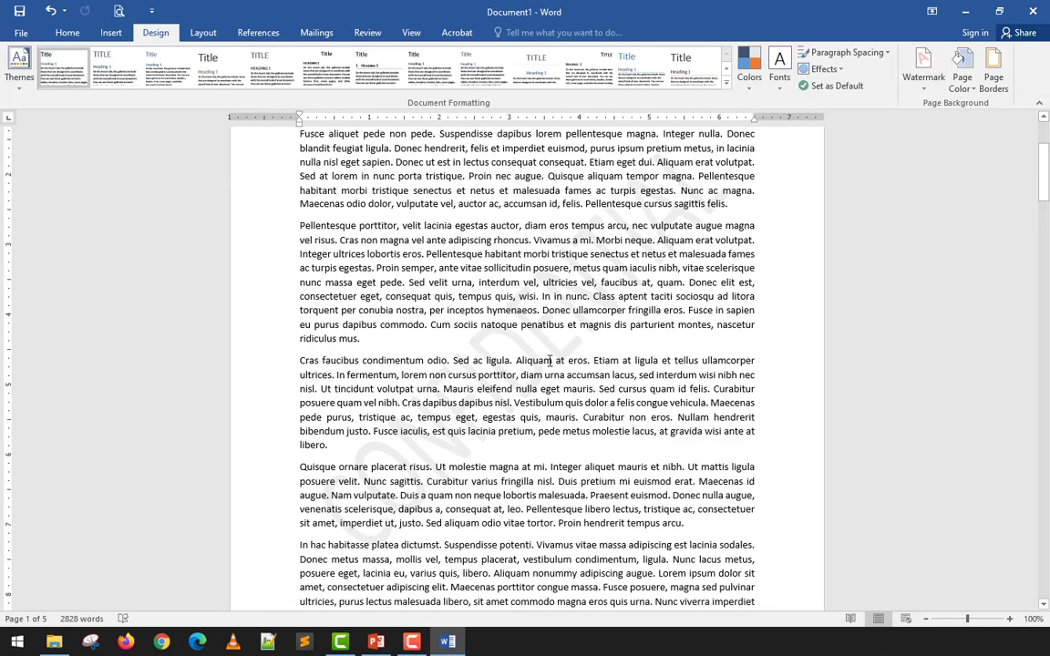
# - Check the diagonal CONFIDENTIAL watermark on the document's pages in the print preview, and return to editing
pyautogui.click(118, 13)
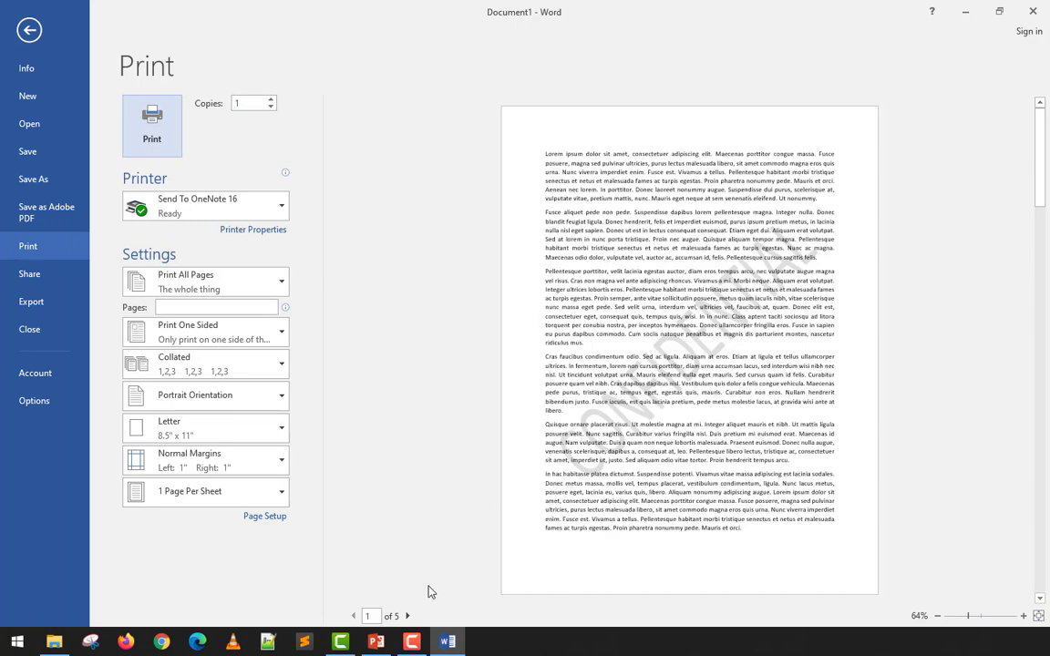
pyautogui.click(410, 617)
pyautogui.click(410, 617)
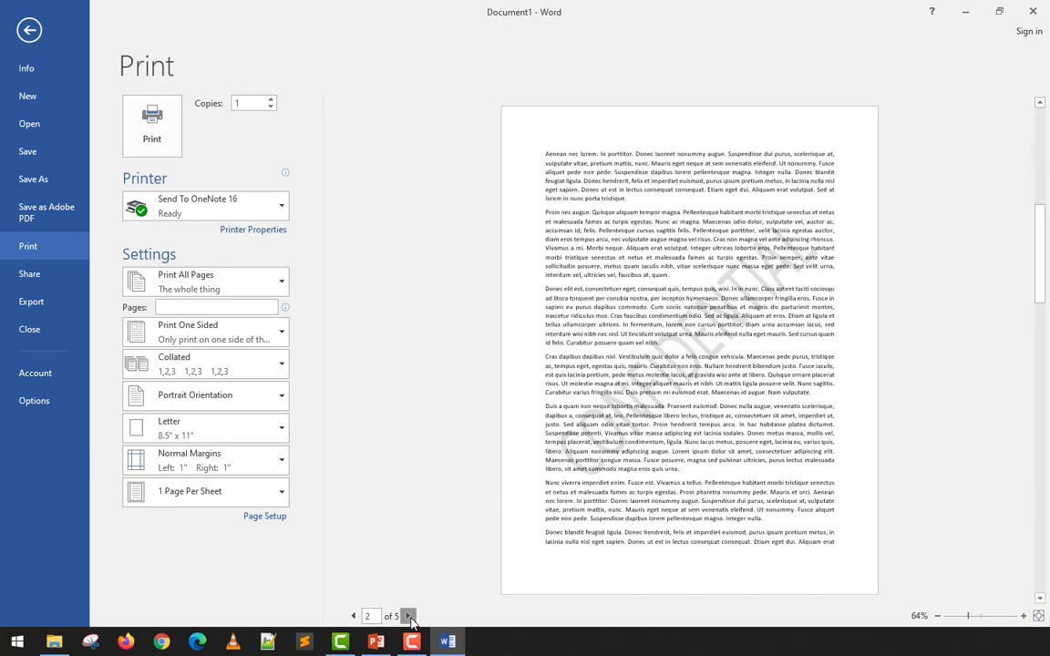
pyautogui.click(409, 617)
pyautogui.click(410, 618)
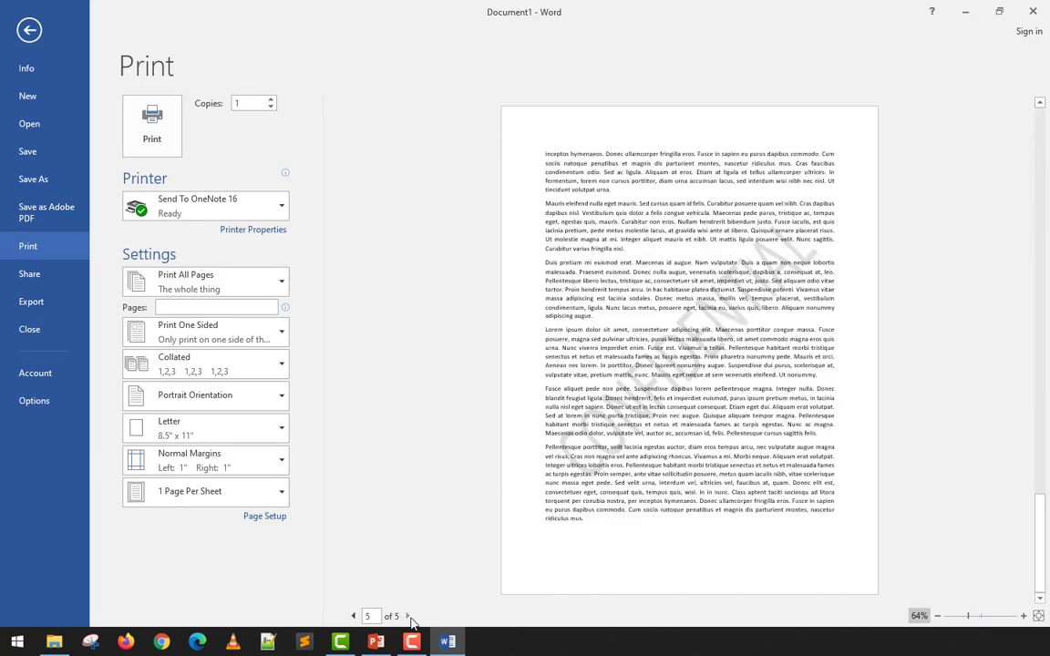
pyautogui.click(353, 617)
pyautogui.click(354, 617)
pyautogui.click(354, 617)
pyautogui.click(354, 617)
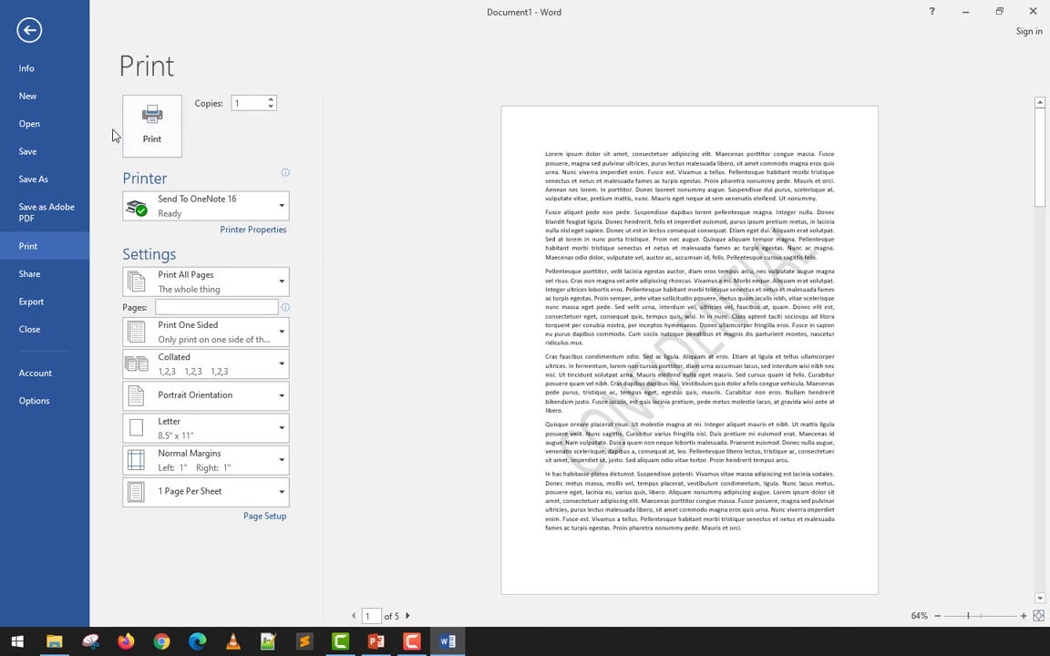
pyautogui.click(29, 30)
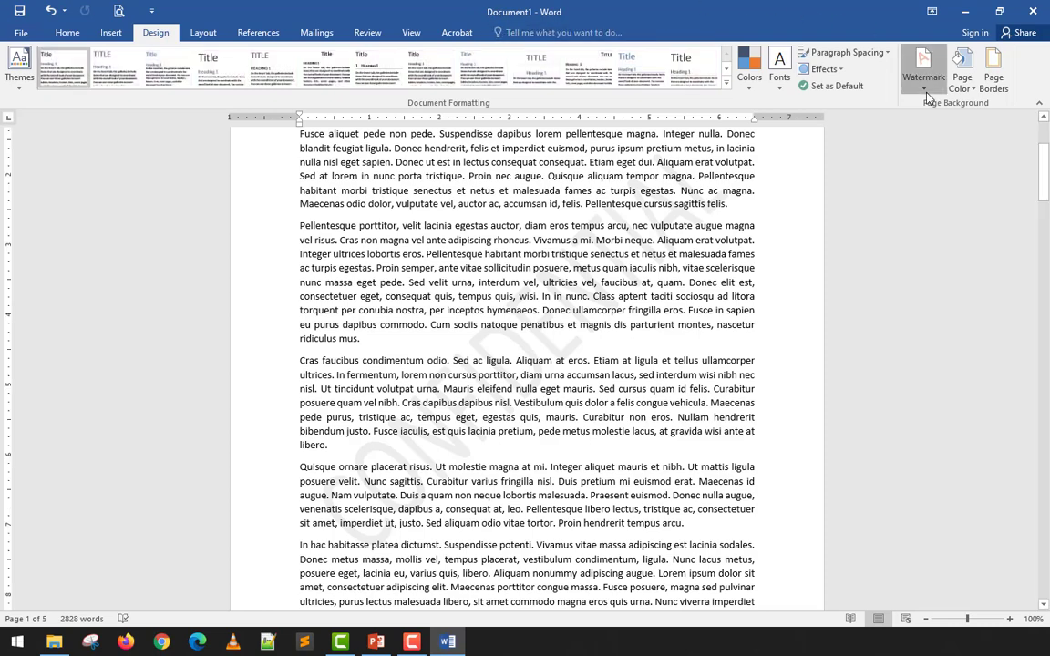
# - Try the preset CONFIDENTIAL 2, DO NOT COPY 1 and DRAFT 1 watermarks on the document one after another
pyautogui.click(923, 68)
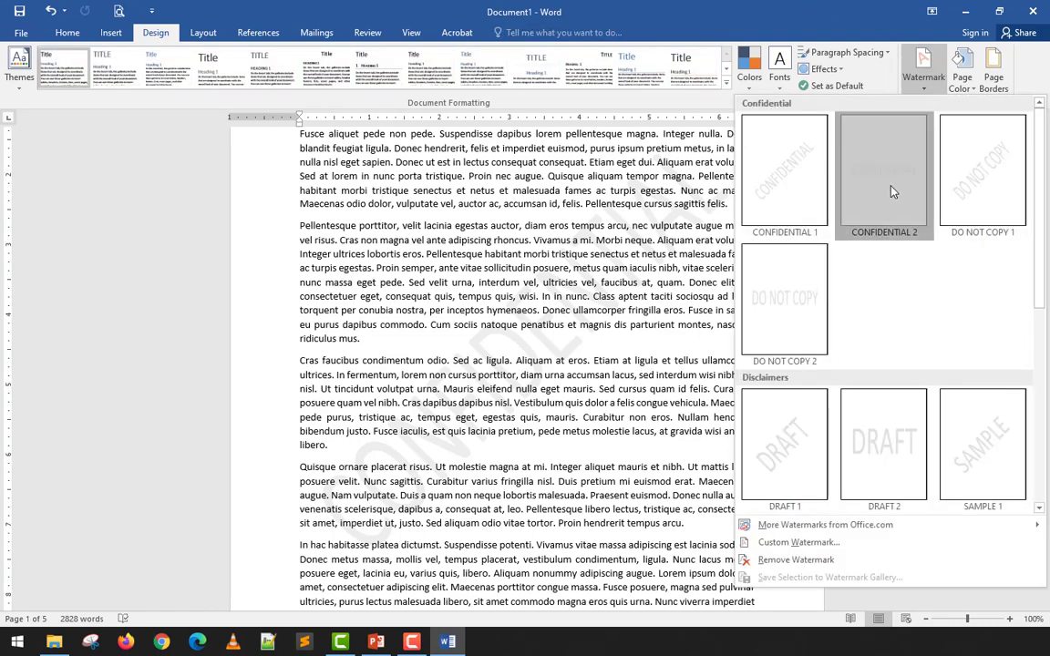
pyautogui.click(891, 191)
pyautogui.click(923, 69)
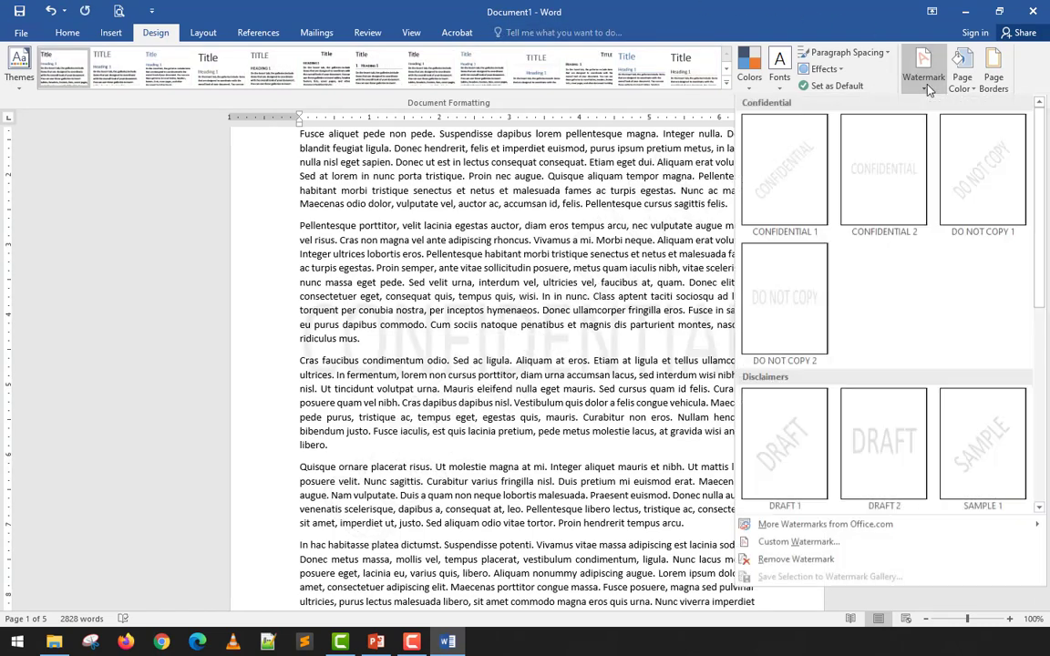
pyautogui.click(937, 175)
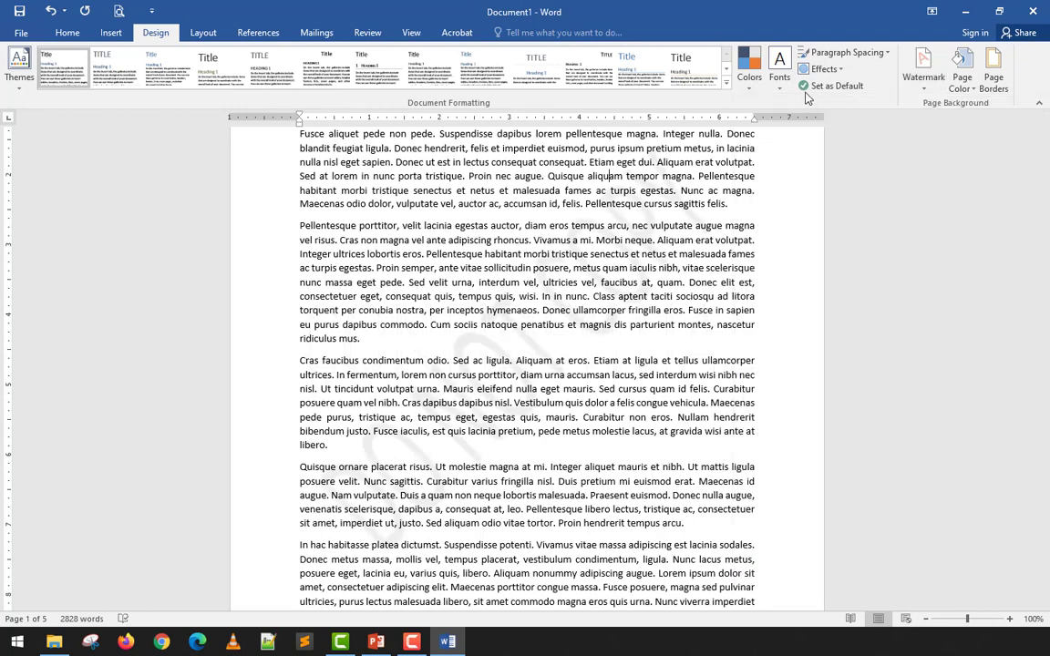
pyautogui.click(930, 97)
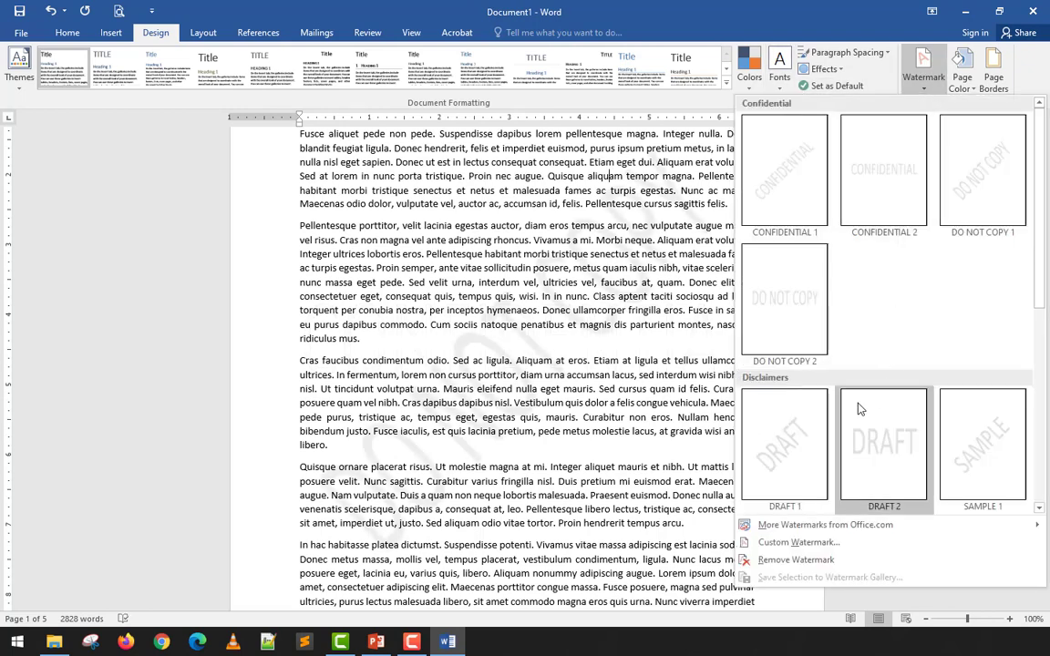
pyautogui.click(739, 403)
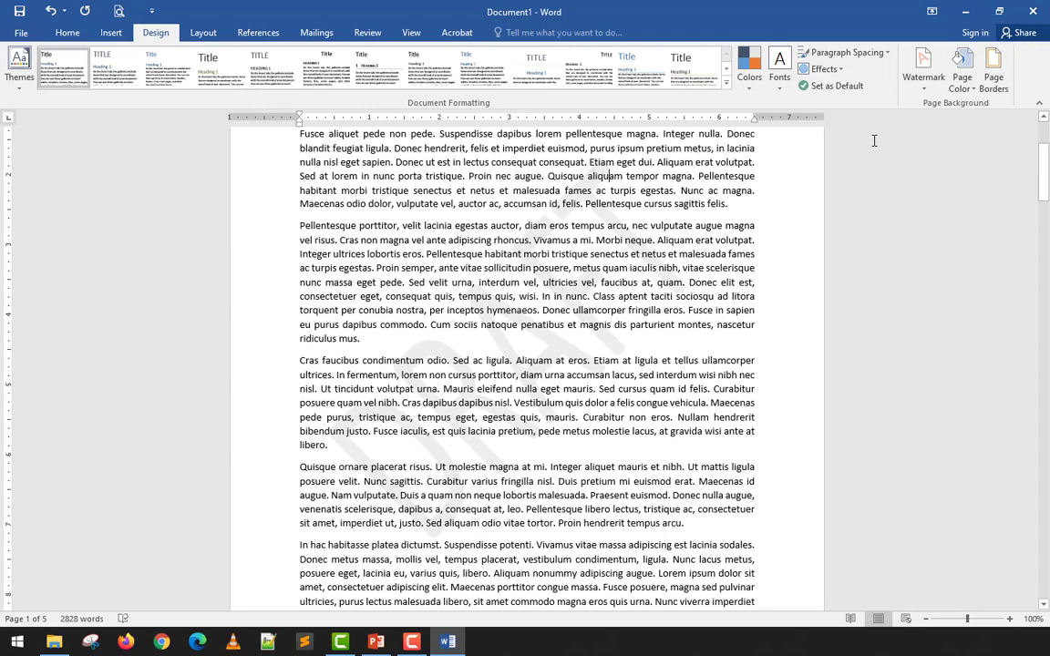
# - Look through the remaining preset watermarks and remove the current watermark from the document
pyautogui.click(923, 72)
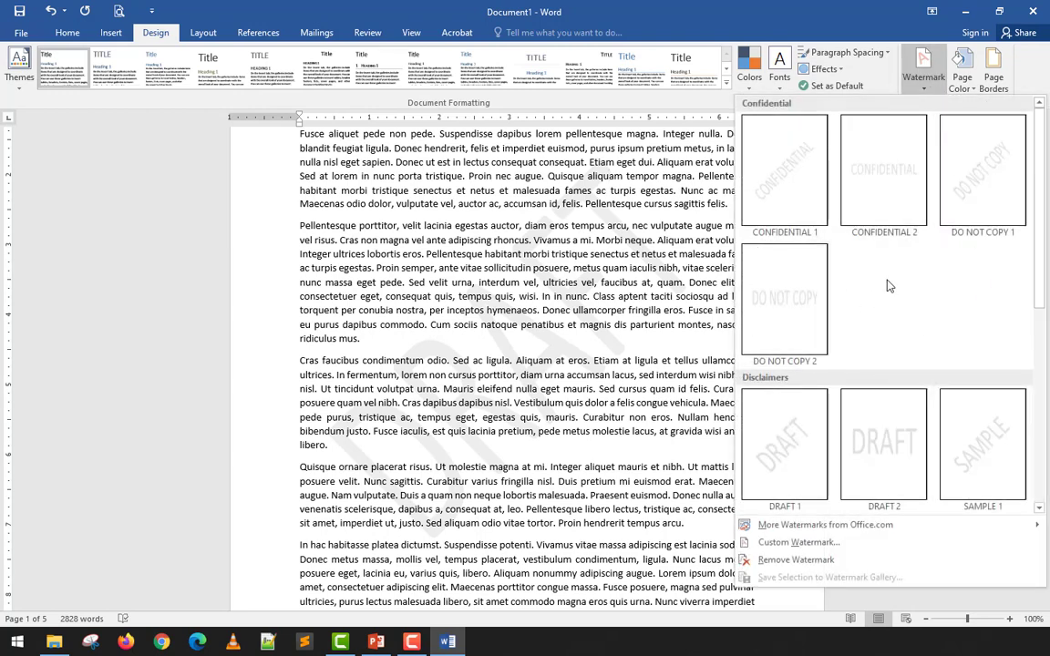
pyautogui.scroll(-3, 826, 283)
pyautogui.scroll(3, 875, 212)
pyautogui.scroll(-3, 848, 237)
pyautogui.scroll(3, 806, 274)
pyautogui.scroll(-3, 821, 243)
pyautogui.scroll(-1, 784, 264)
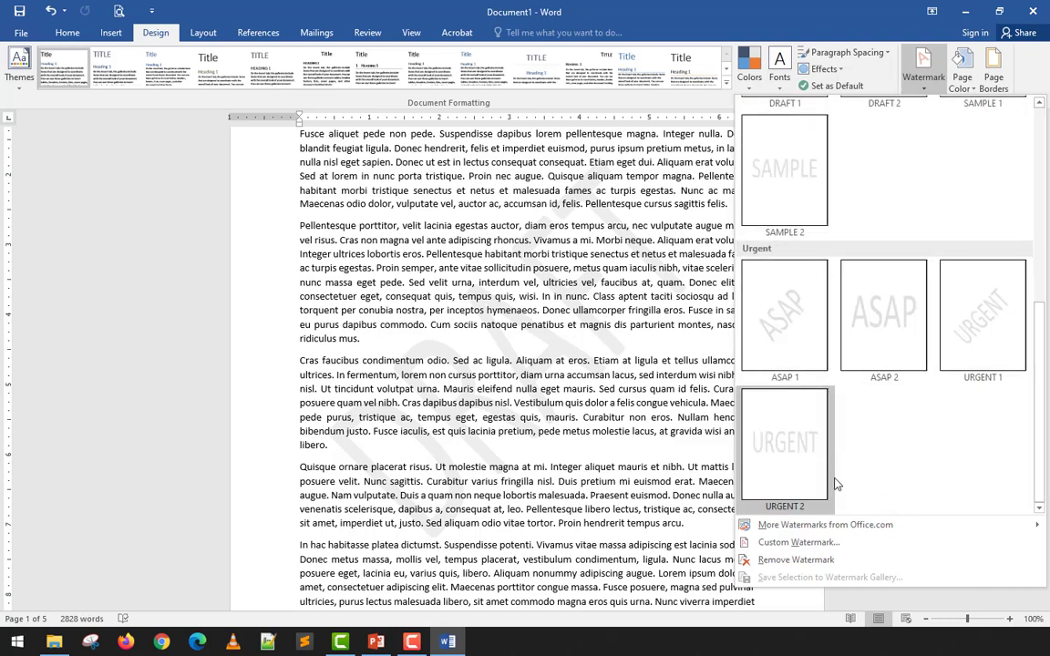
pyautogui.click(795, 560)
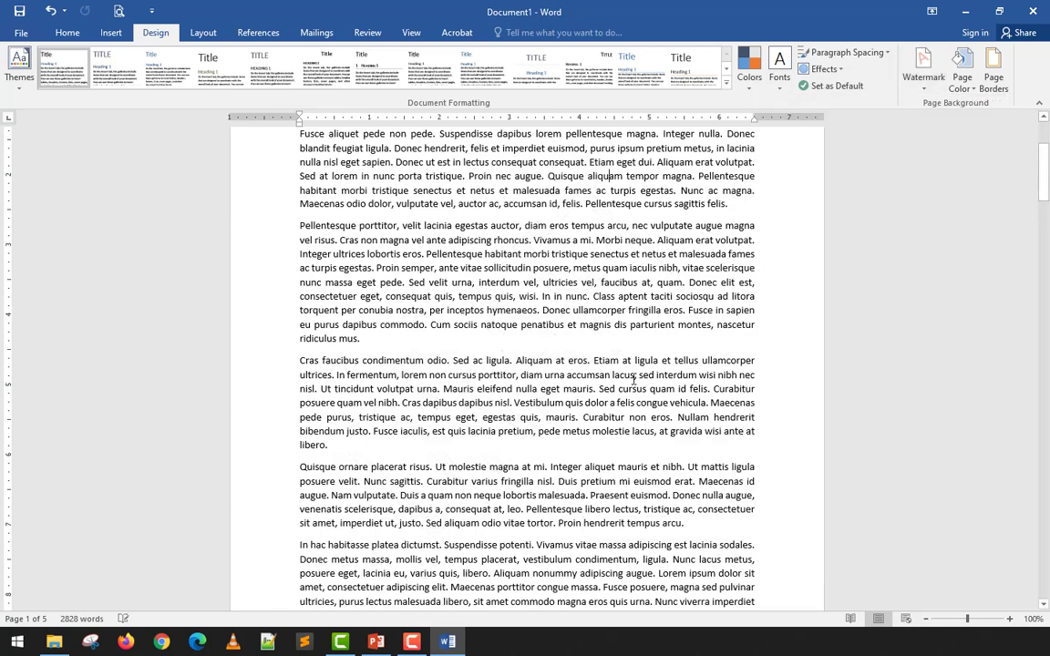
# - Add a custom text watermark reading "Learn IT Easy" to the document and close the watermark settings
pyautogui.scroll(4, 755, 368)
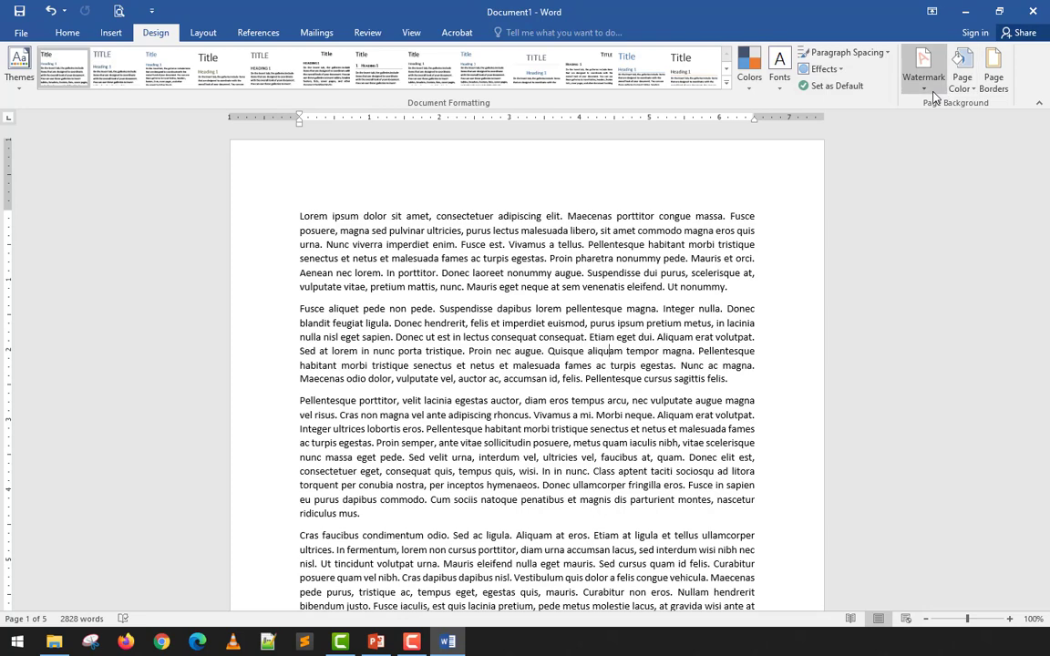
pyautogui.click(930, 92)
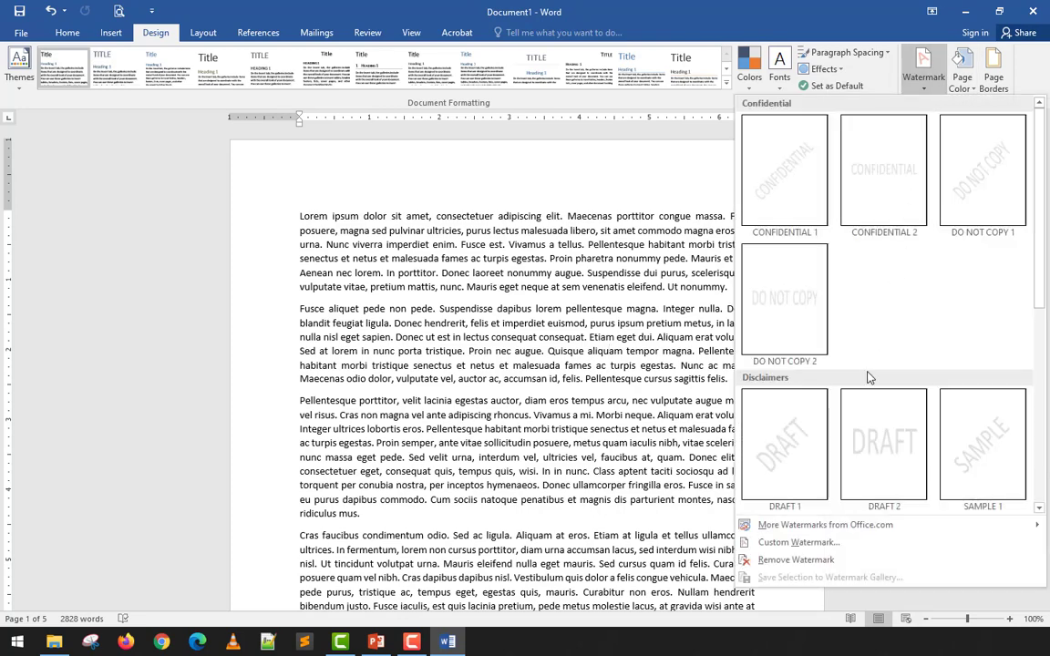
pyautogui.click(795, 543)
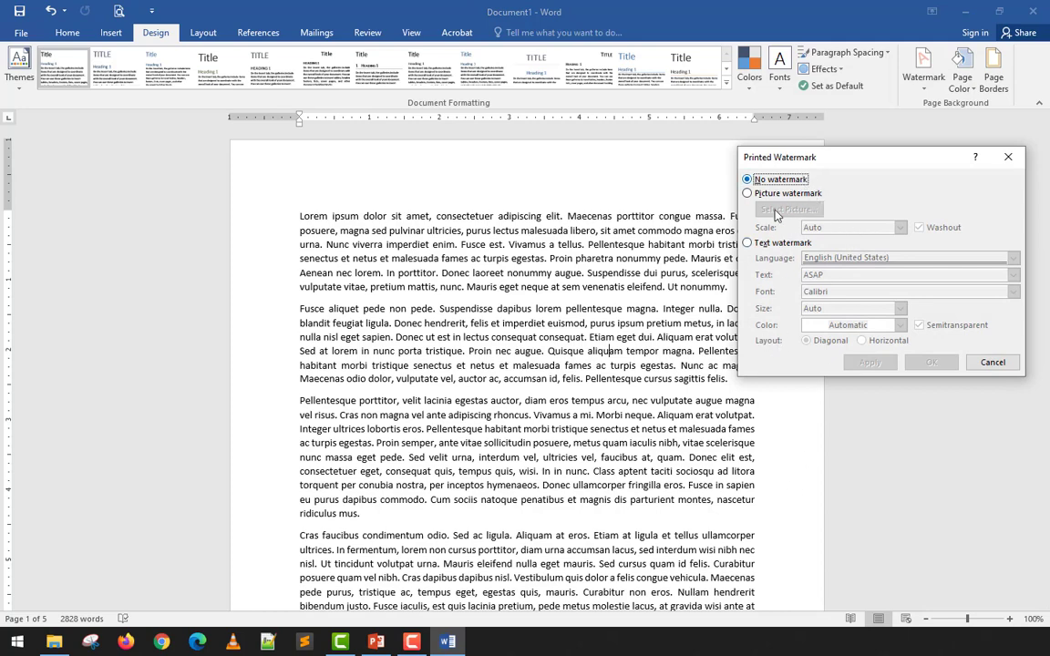
pyautogui.click(778, 244)
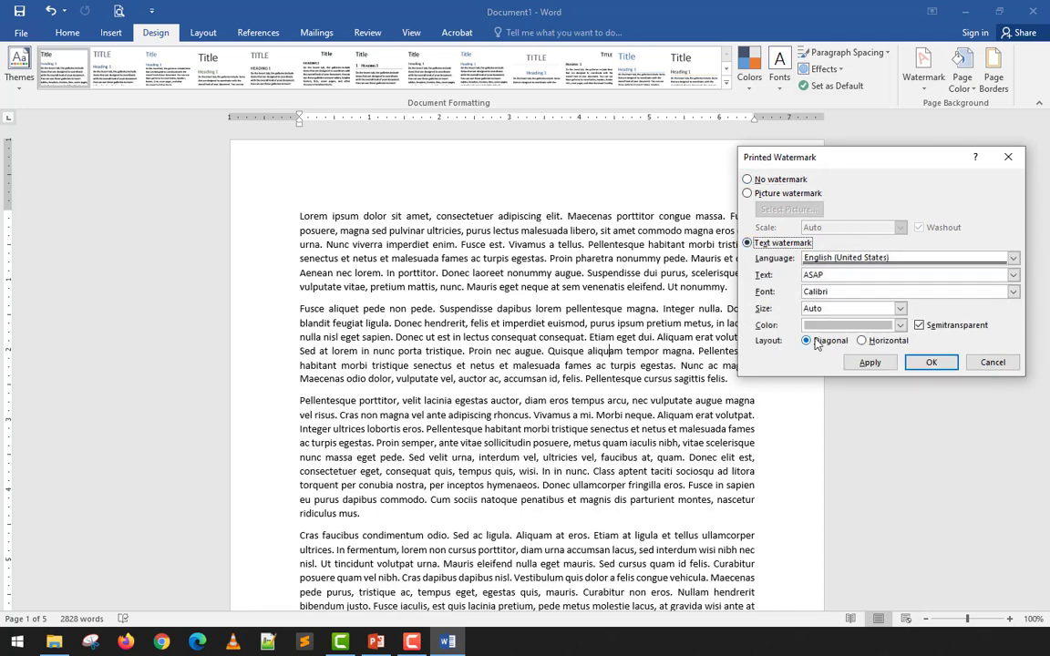
pyautogui.doubleClick(790, 275)
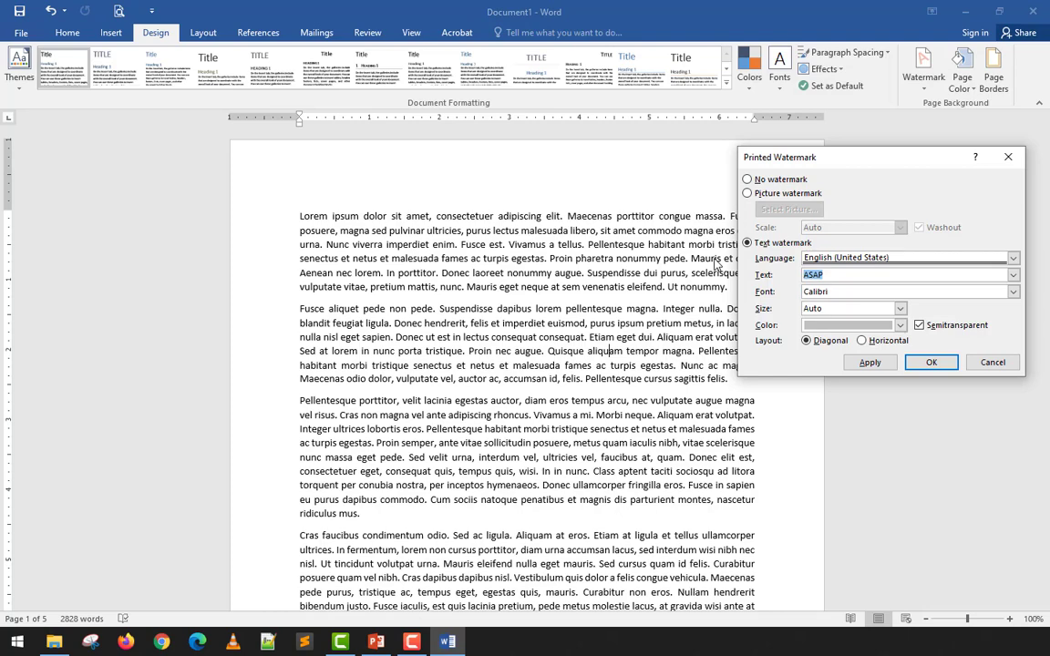
pyautogui.write('Learn IT Easy')
pyautogui.click(873, 363)
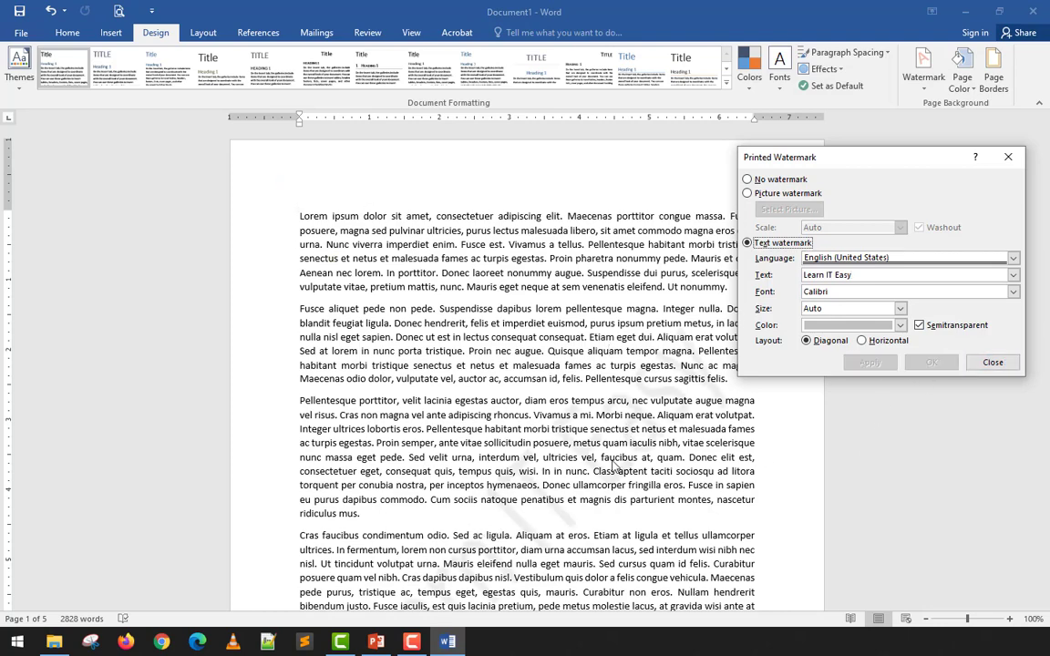
pyautogui.click(992, 363)
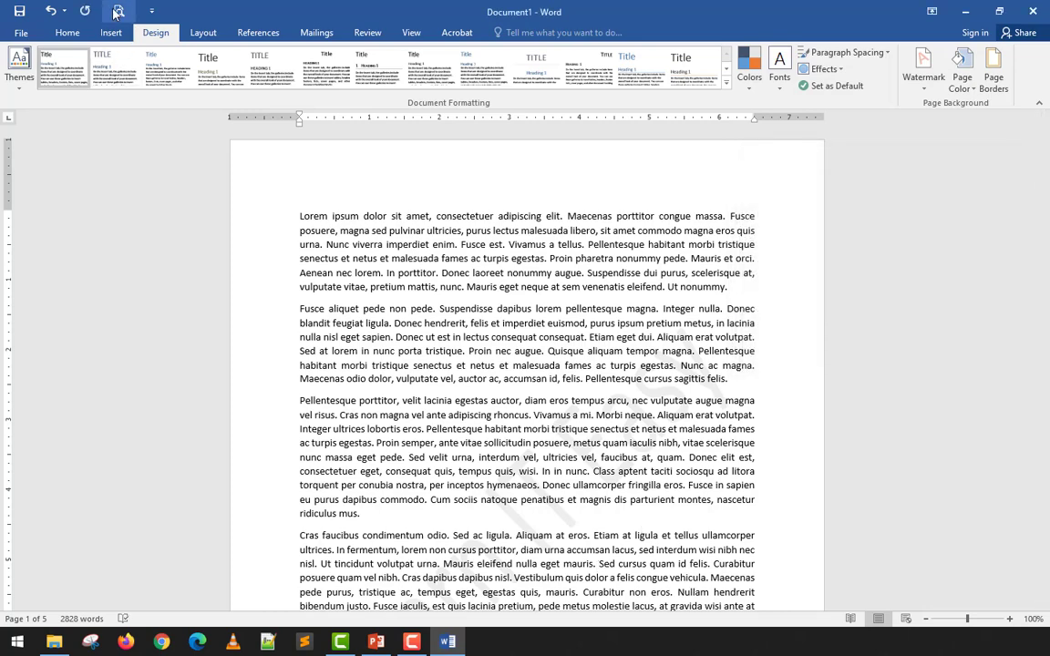
# - Check the "Learn IT Easy" watermark across the pages in the print preview and back in the document
pyautogui.hotkey('ctrl', 'p')
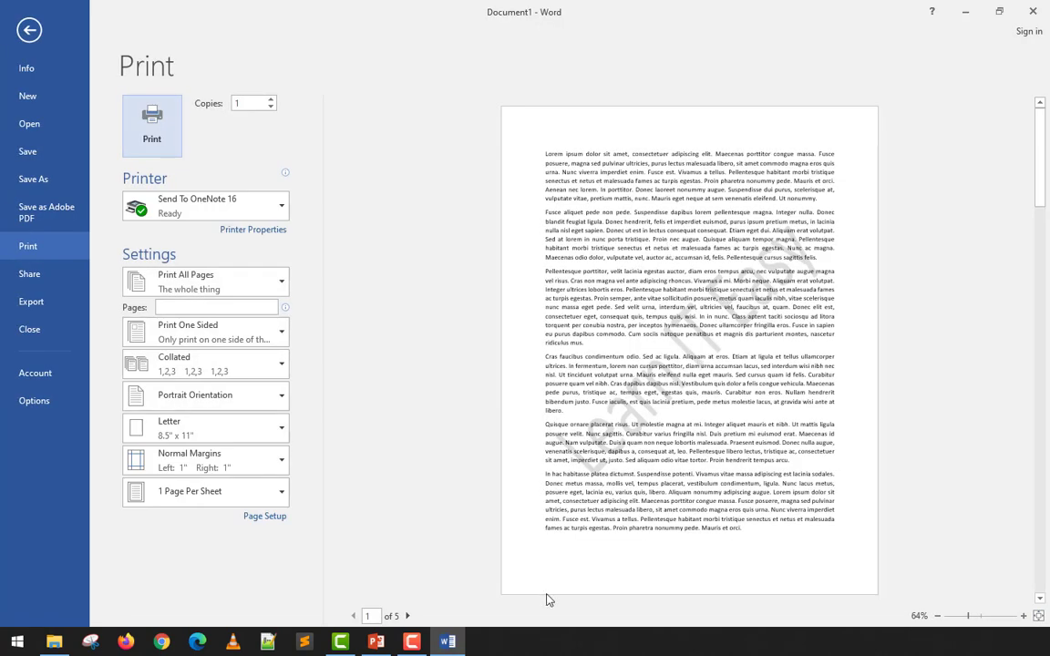
pyautogui.click(410, 617)
pyautogui.click(410, 617)
pyautogui.click(409, 617)
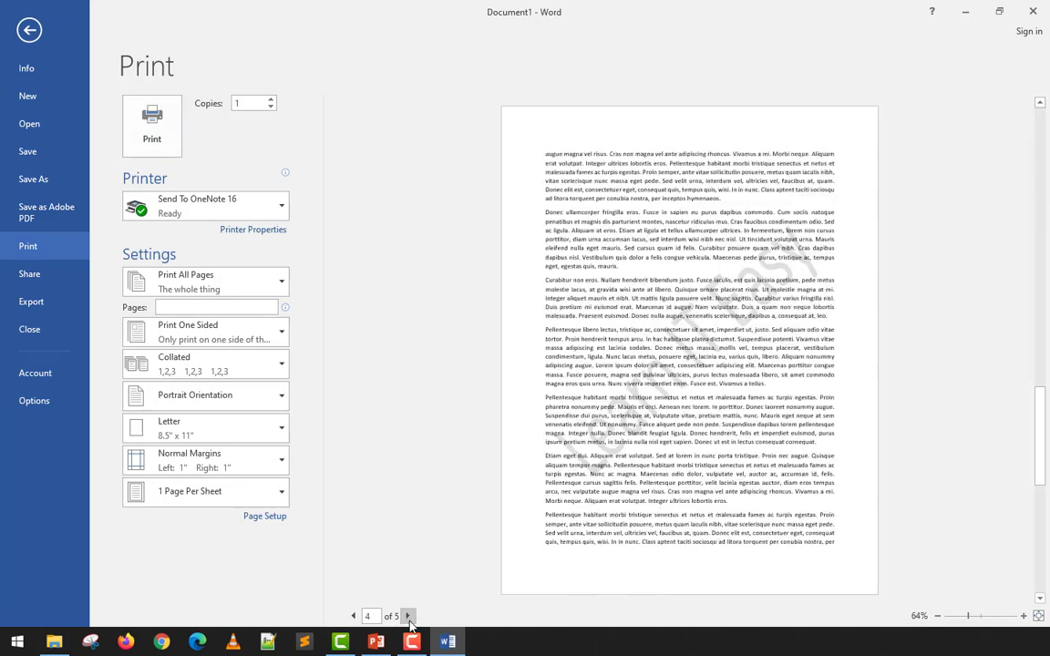
pyautogui.click(409, 617)
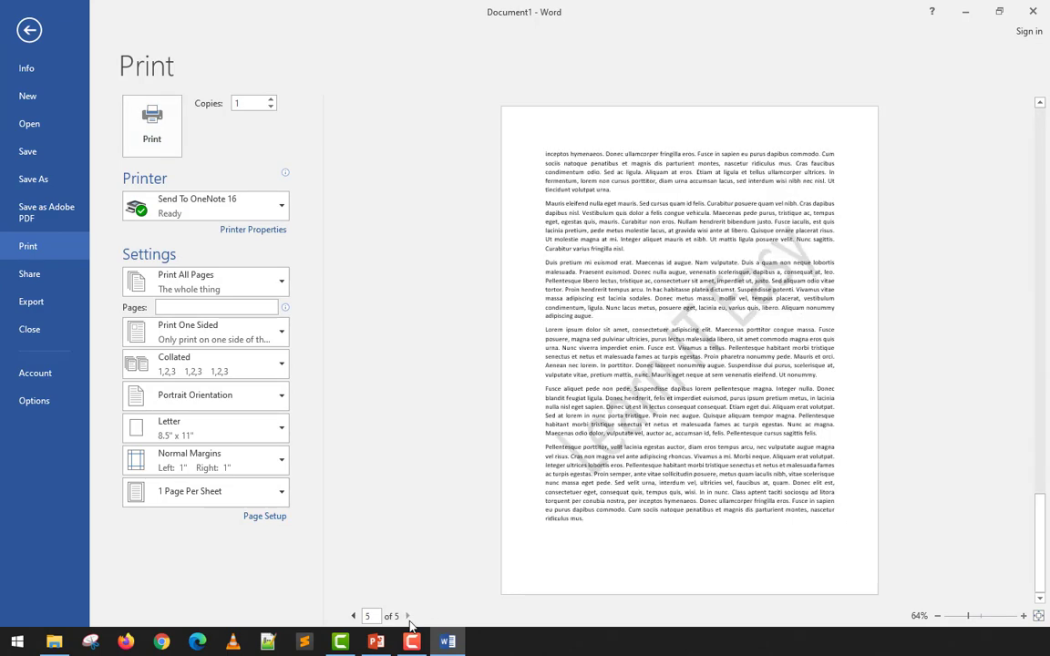
pyautogui.click(354, 617)
pyautogui.click(353, 617)
pyautogui.click(354, 617)
pyautogui.click(353, 617)
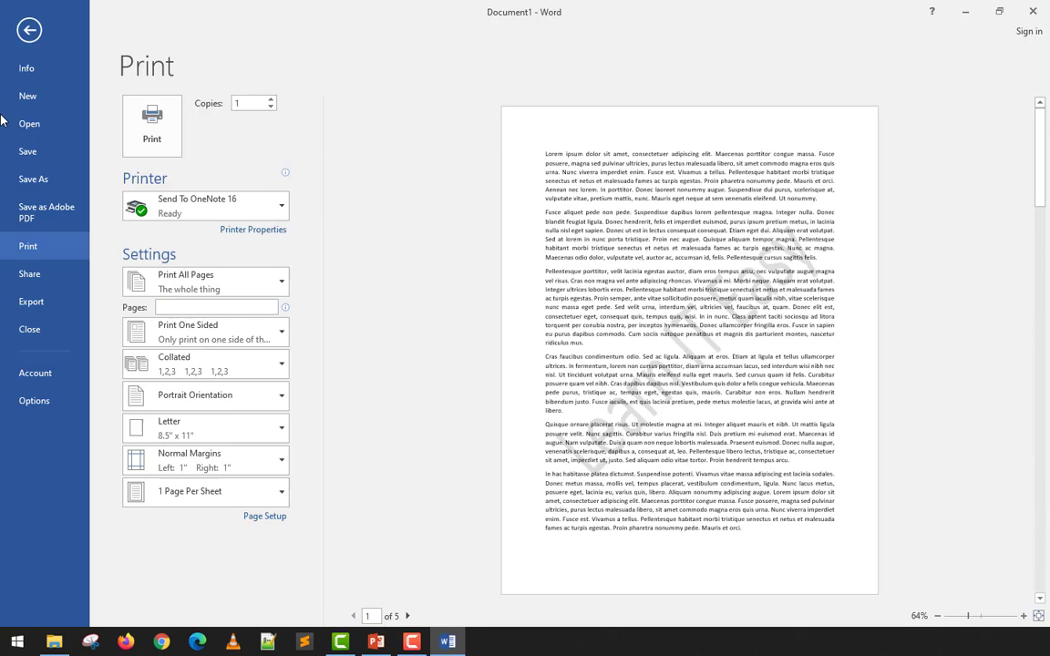
pyautogui.click(30, 30)
pyautogui.scroll(-3, 694, 402)
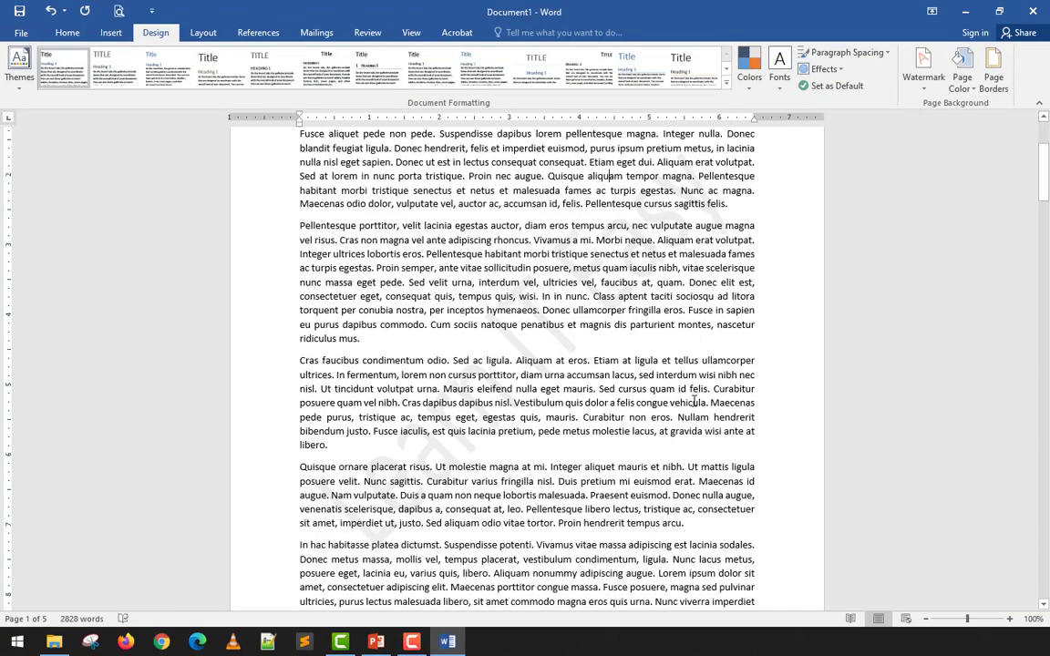
pyautogui.scroll(5, 695, 402)
# - Replace the text watermark with a picture watermark using Logo Final.png from the Desktop folder, with automatic scale and washout
pyautogui.click(923, 68)
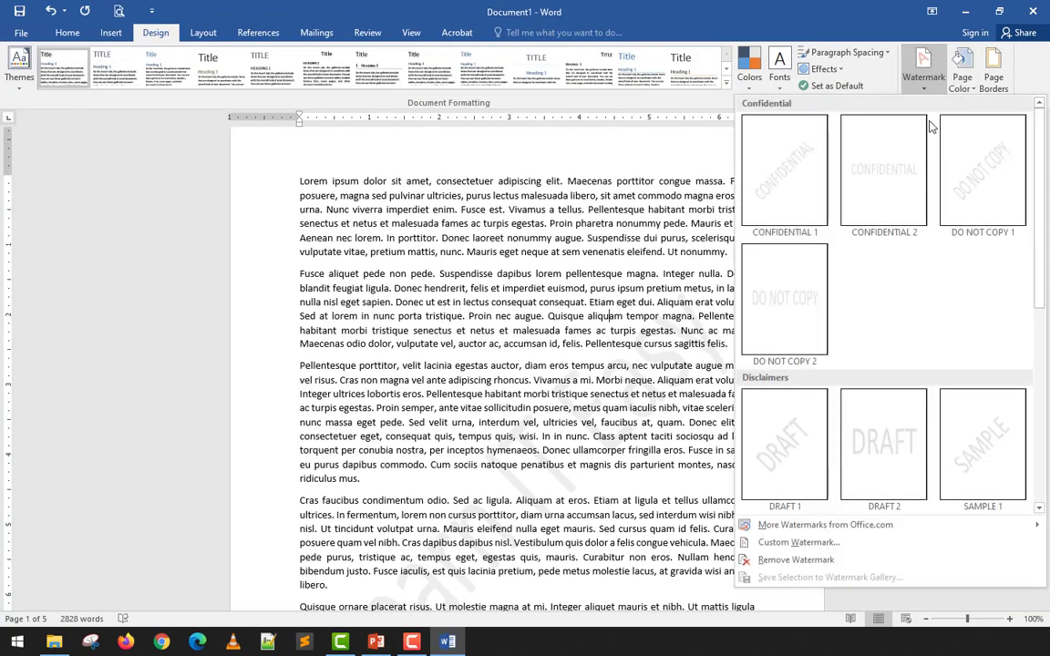
pyautogui.click(826, 543)
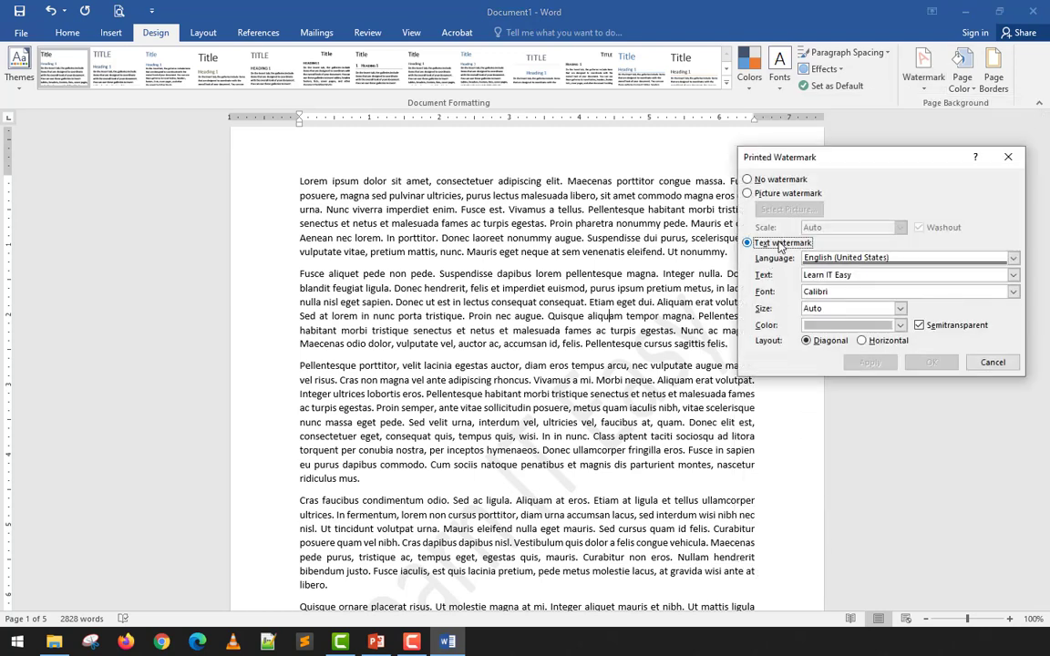
pyautogui.click(782, 194)
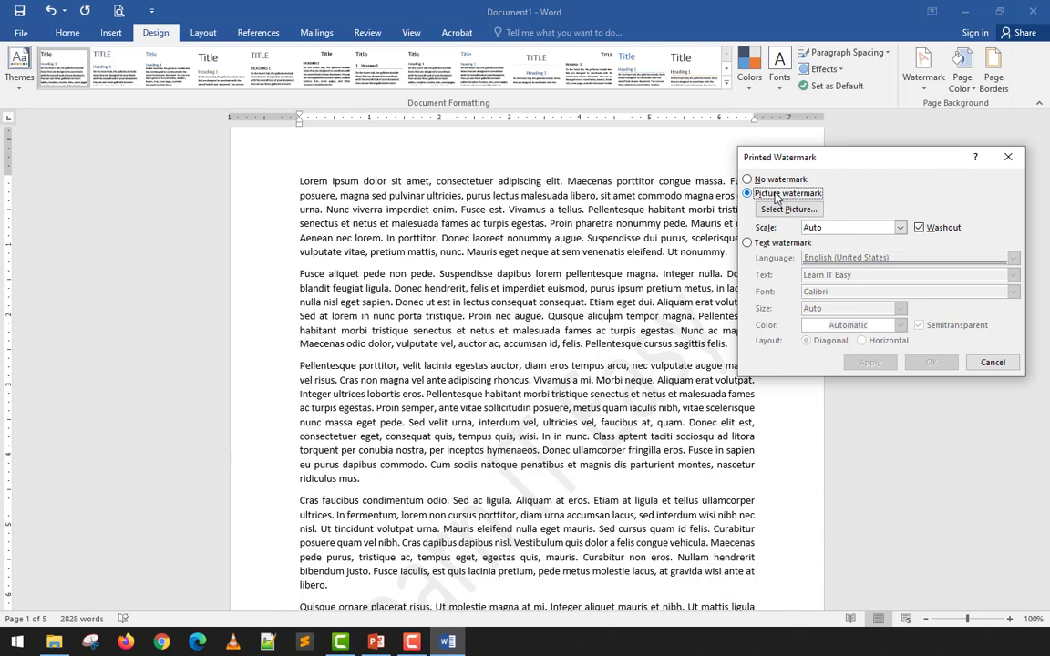
pyautogui.click(786, 210)
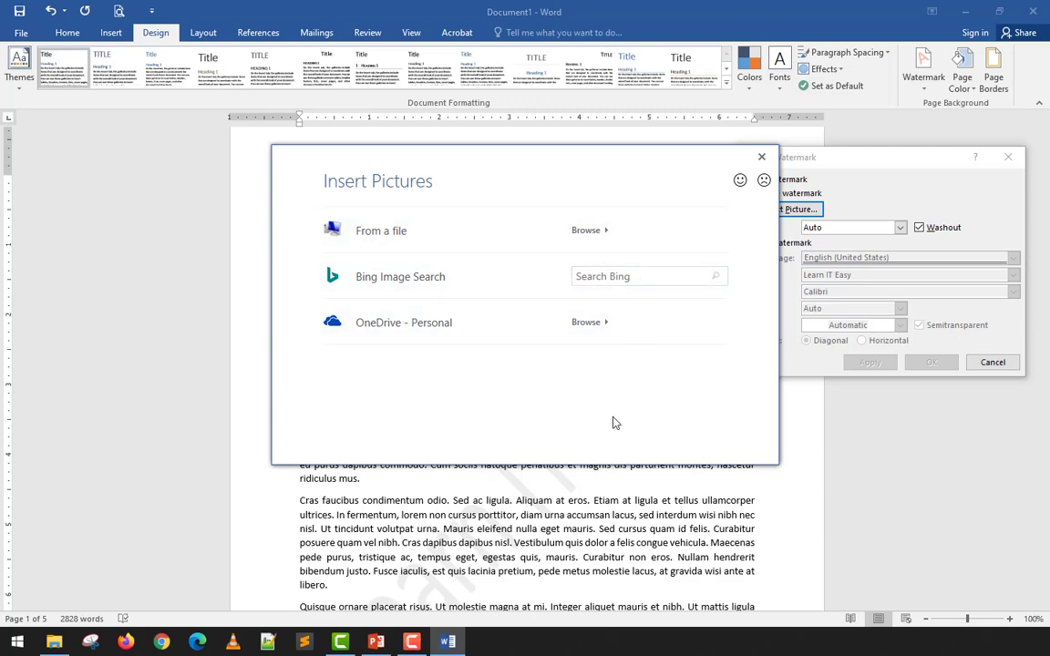
pyautogui.click(387, 236)
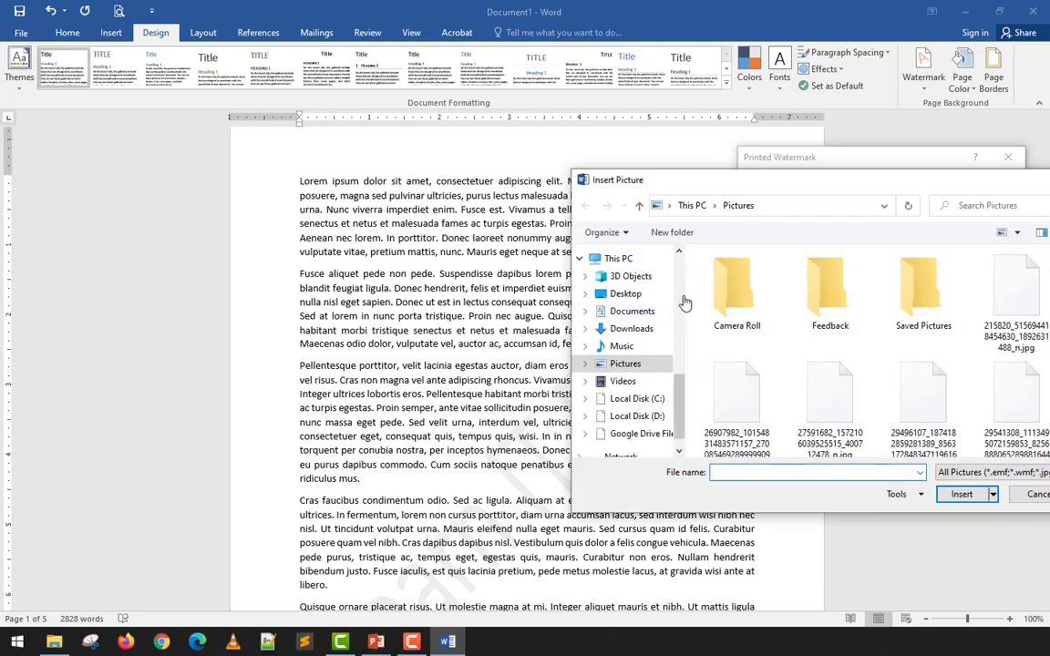
pyautogui.click(623, 296)
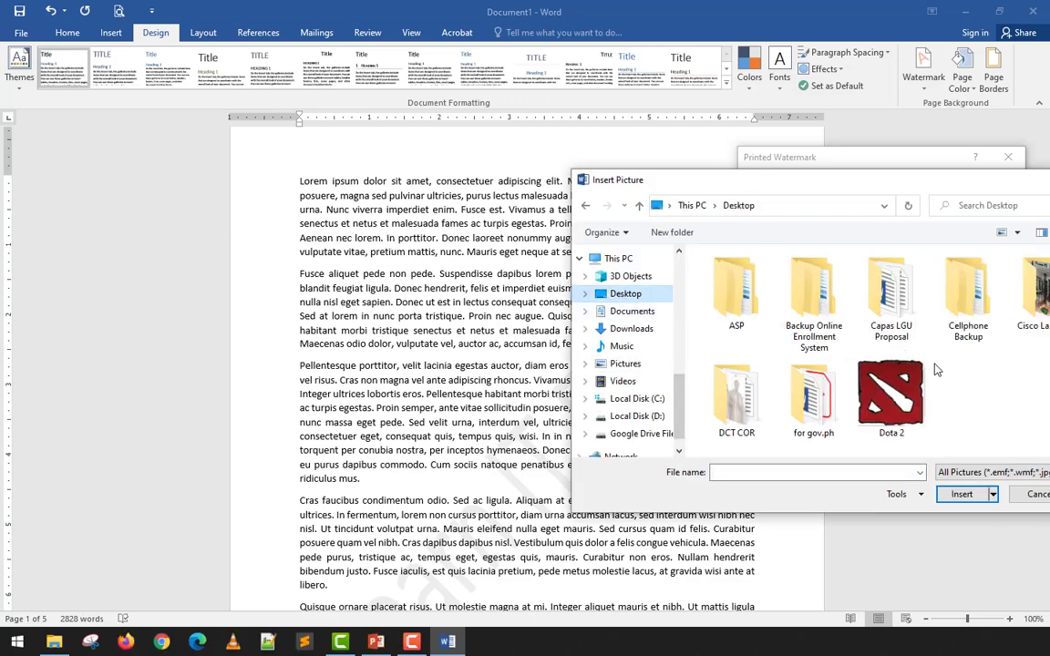
pyautogui.moveTo(825, 182); pyautogui.dragTo(633, 129)
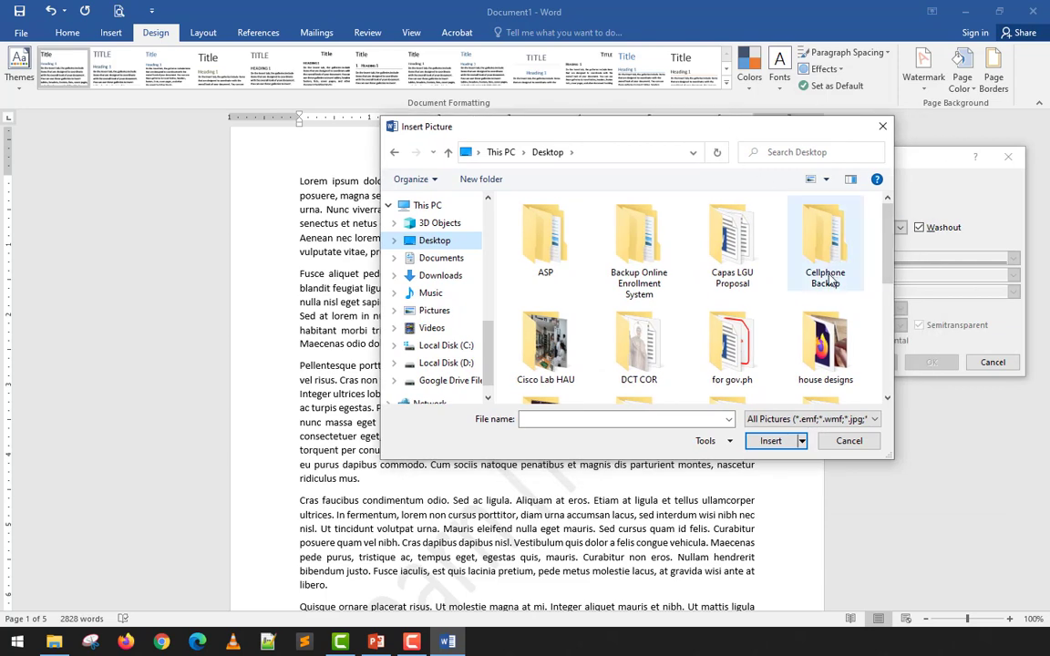
pyautogui.scroll(-5, 828, 283)
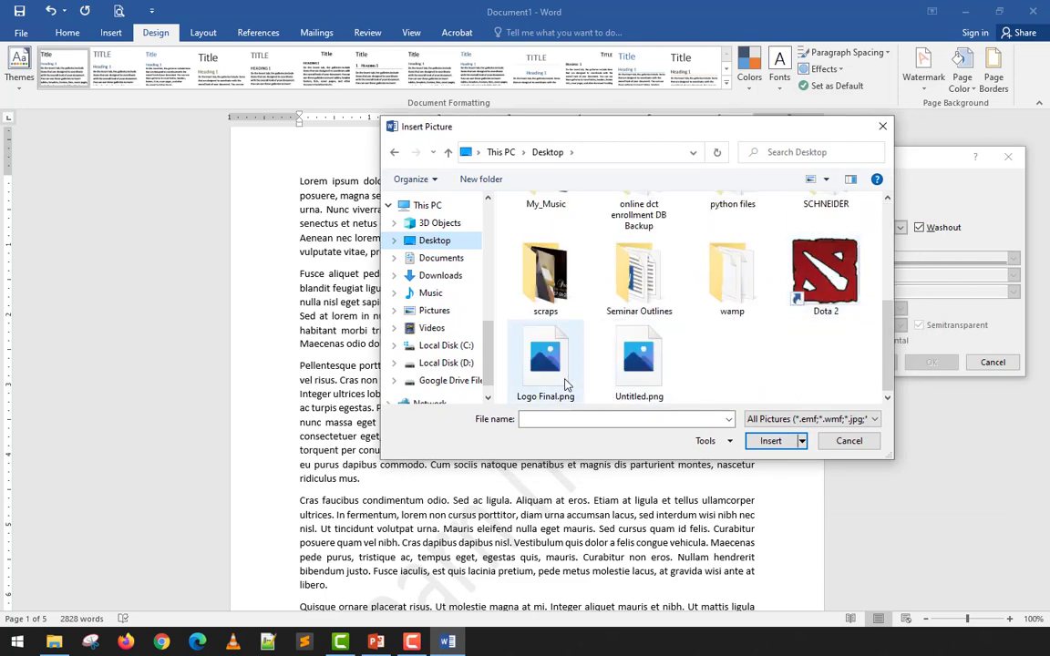
pyautogui.click(545, 360)
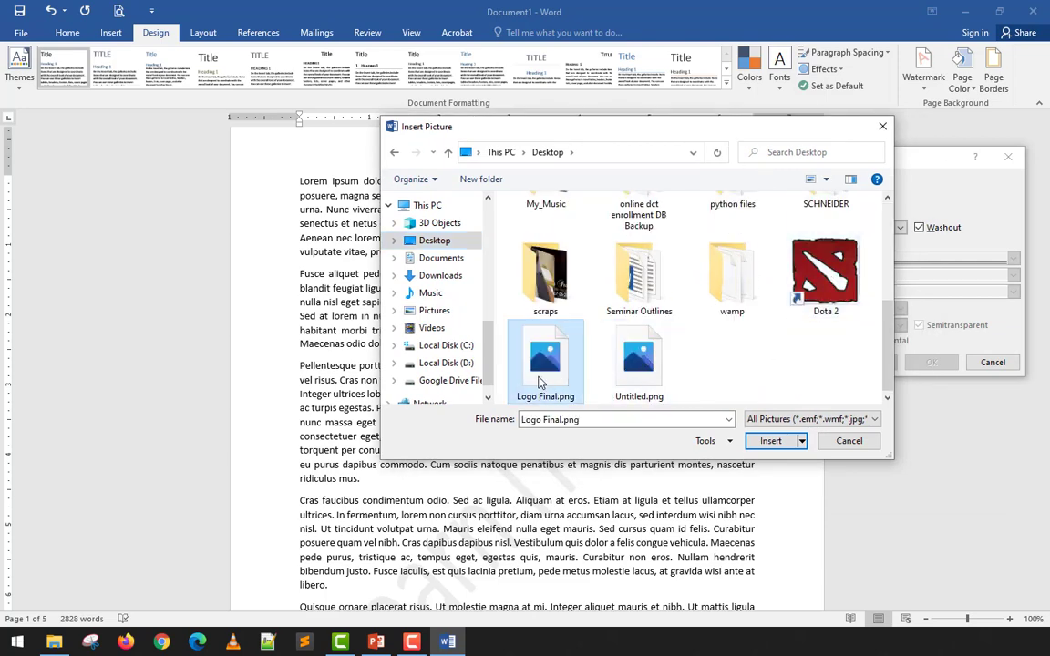
pyautogui.click(770, 441)
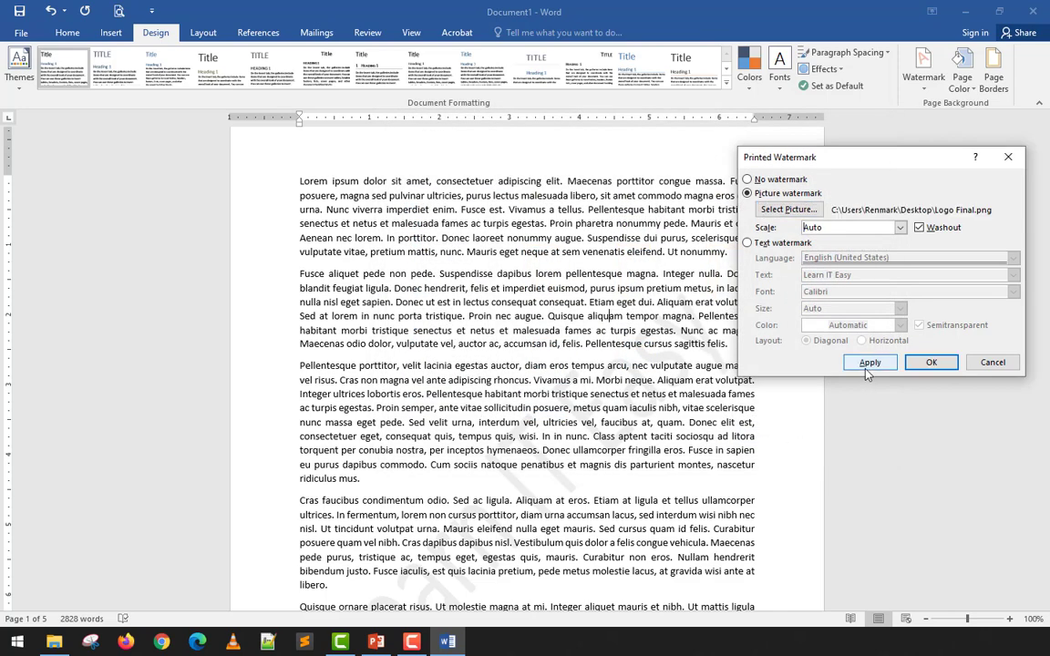
pyautogui.click(869, 363)
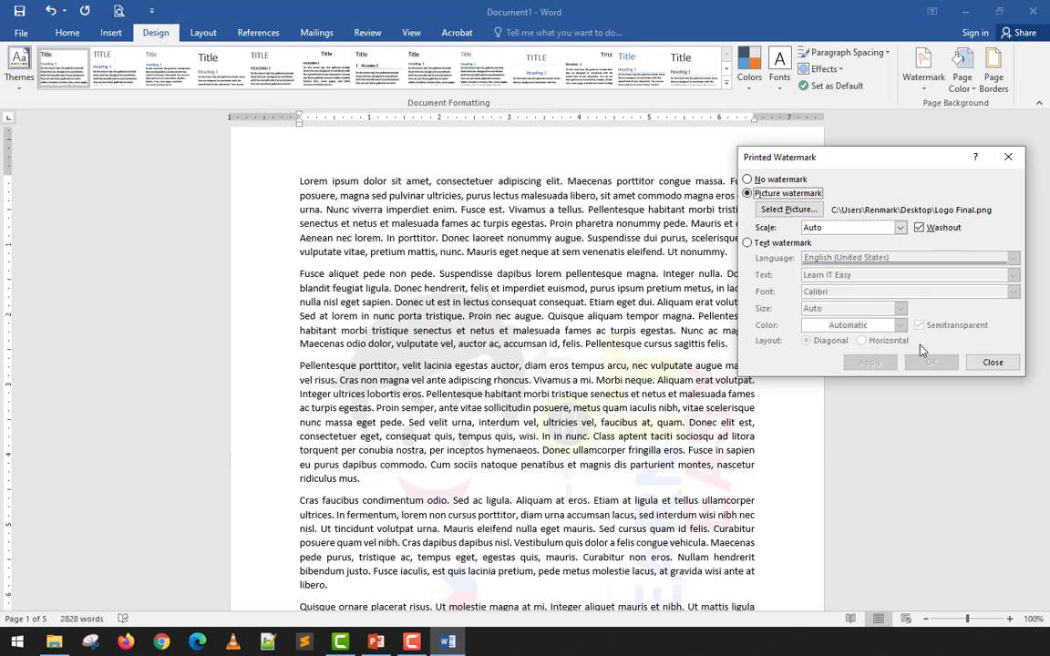
# - Turn off the washout effect of the logo watermark and check the full-colour result in the document and print preview
pyautogui.click(919, 227)
pyautogui.click(869, 362)
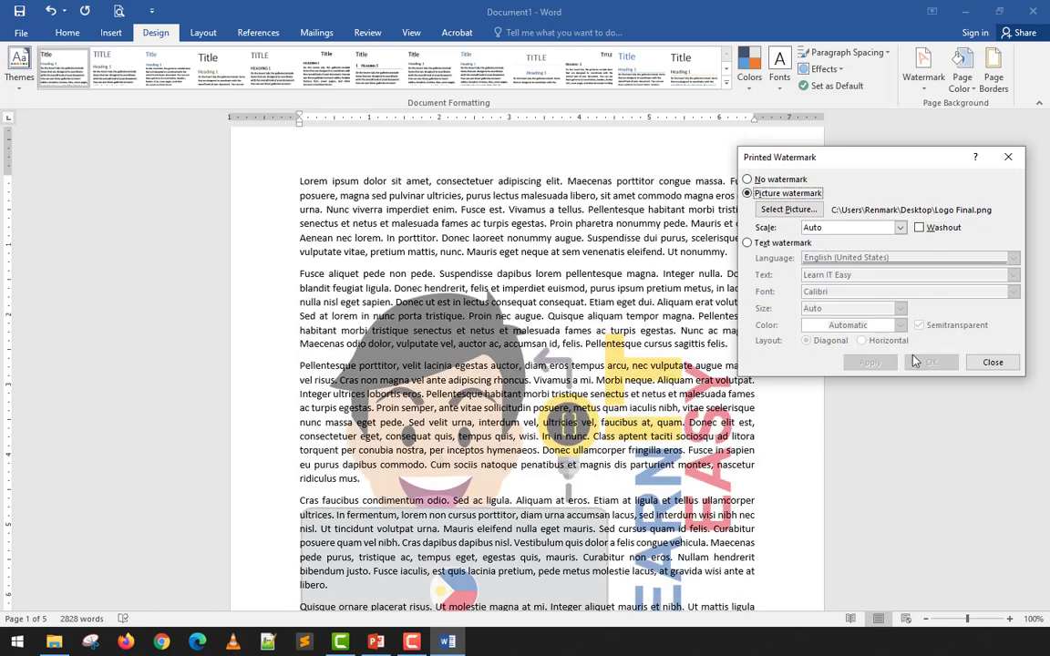
pyautogui.click(992, 363)
pyautogui.scroll(-4, 589, 449)
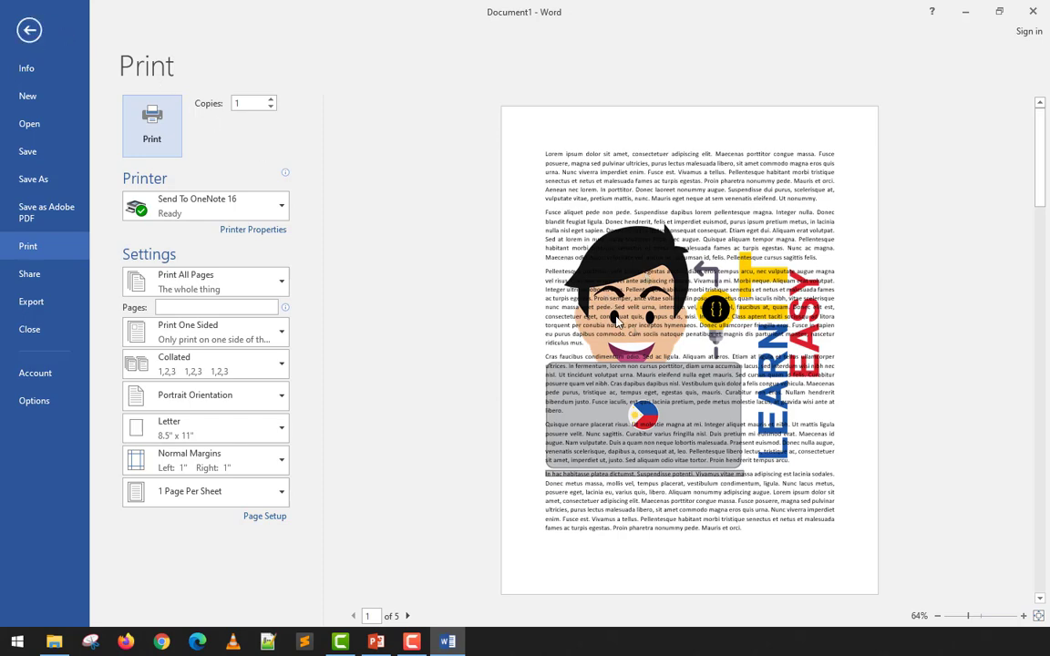
pyautogui.click(29, 30)
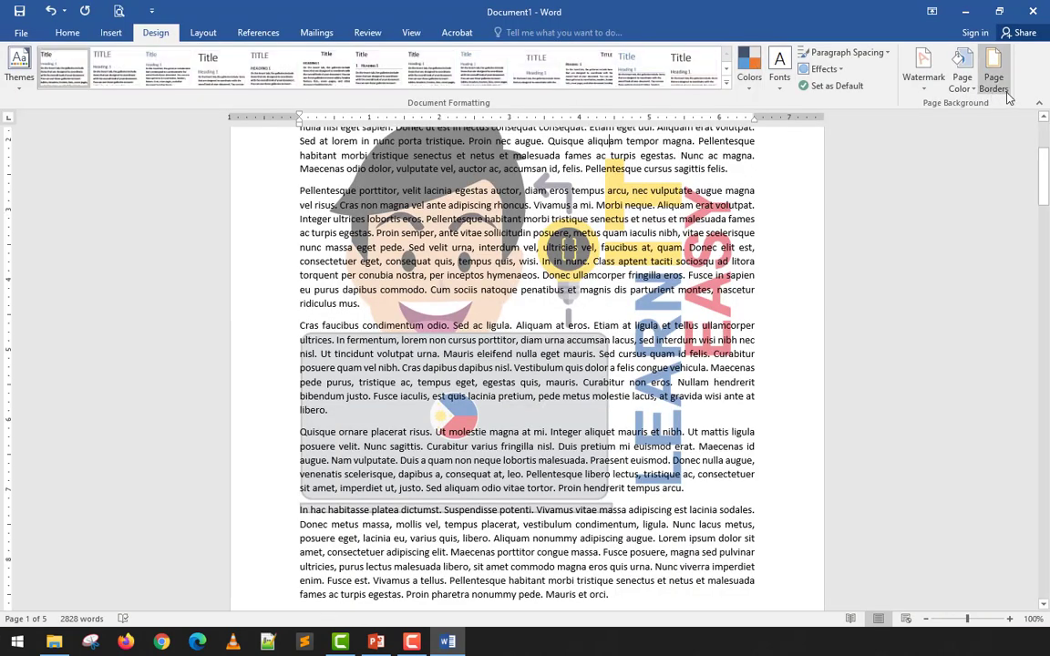
# - Turn the washout effect of the logo watermark back on and check it in the print preview
pyautogui.click(928, 95)
pyautogui.click(765, 539)
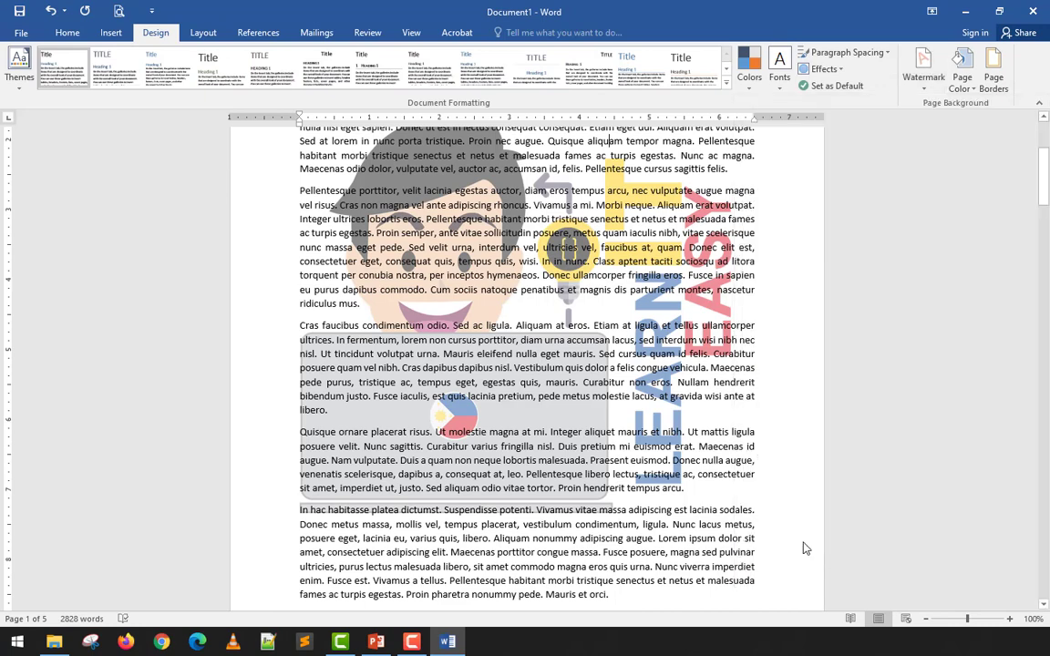
pyautogui.click(948, 228)
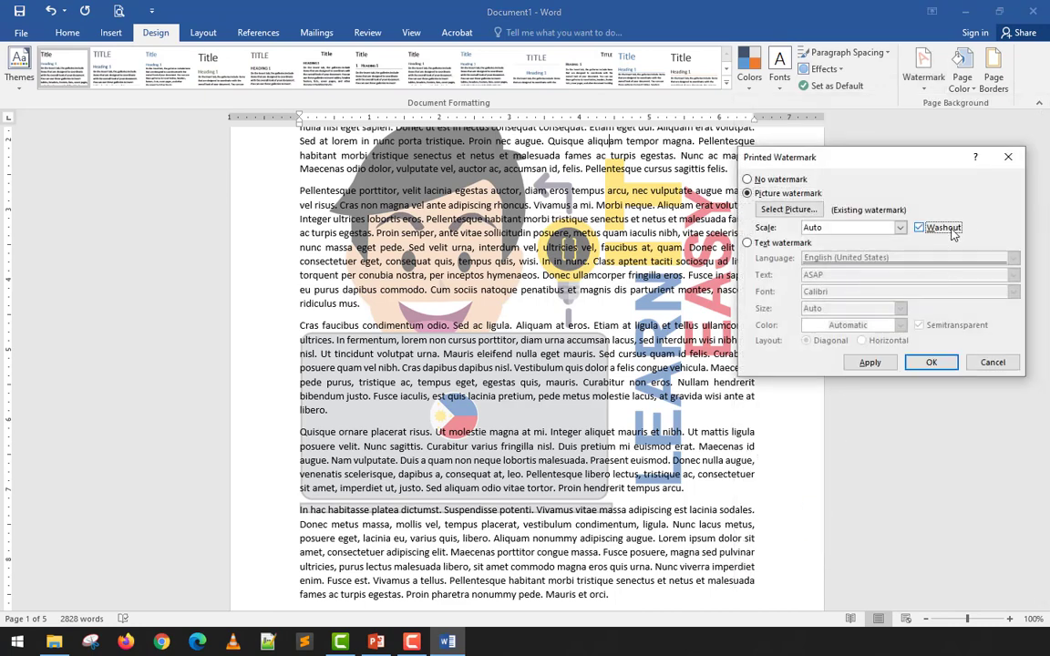
pyautogui.click(871, 362)
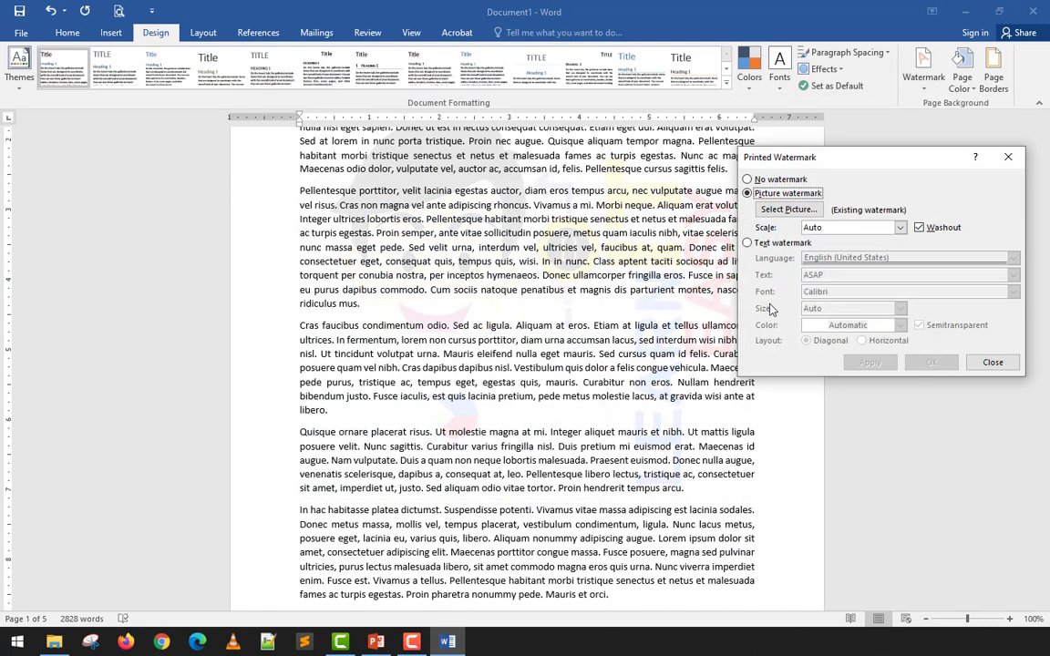
pyautogui.click(993, 362)
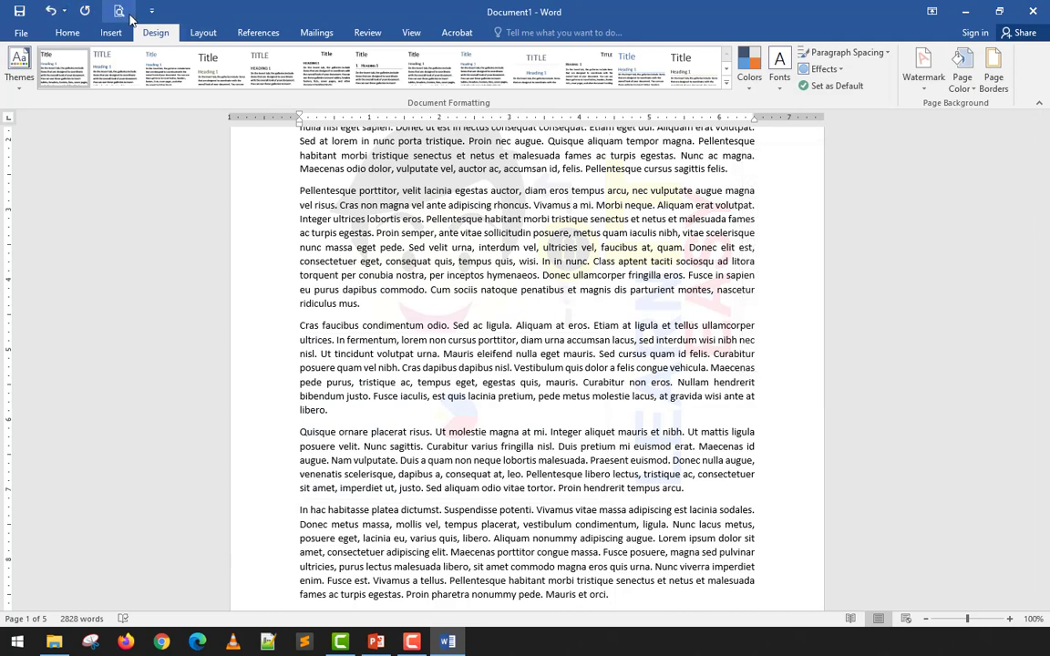
pyautogui.click(119, 11)
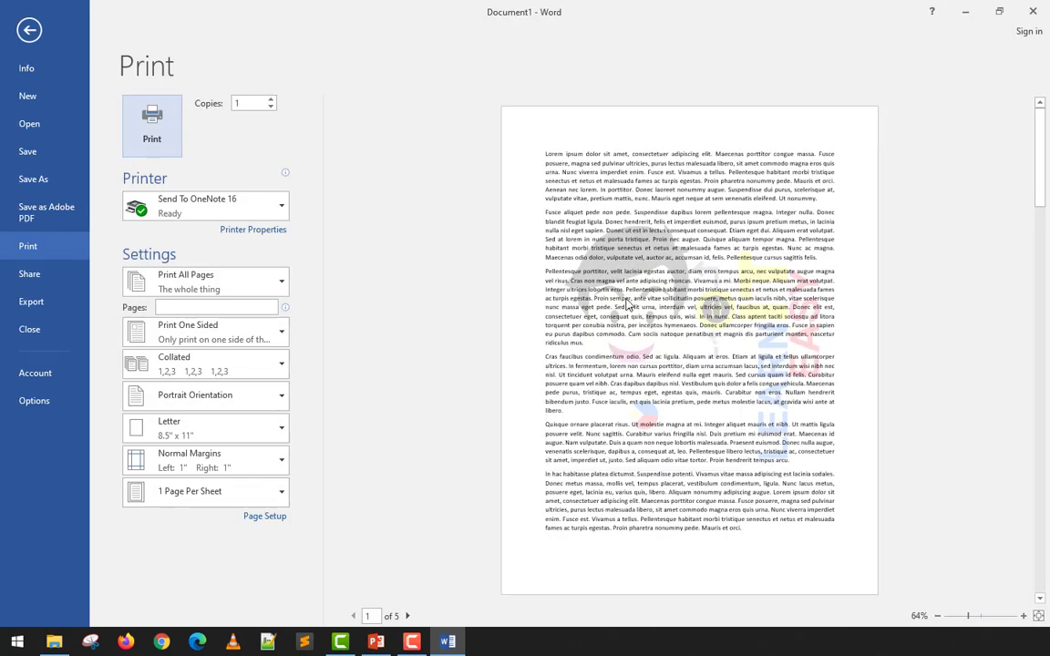
pyautogui.click(30, 30)
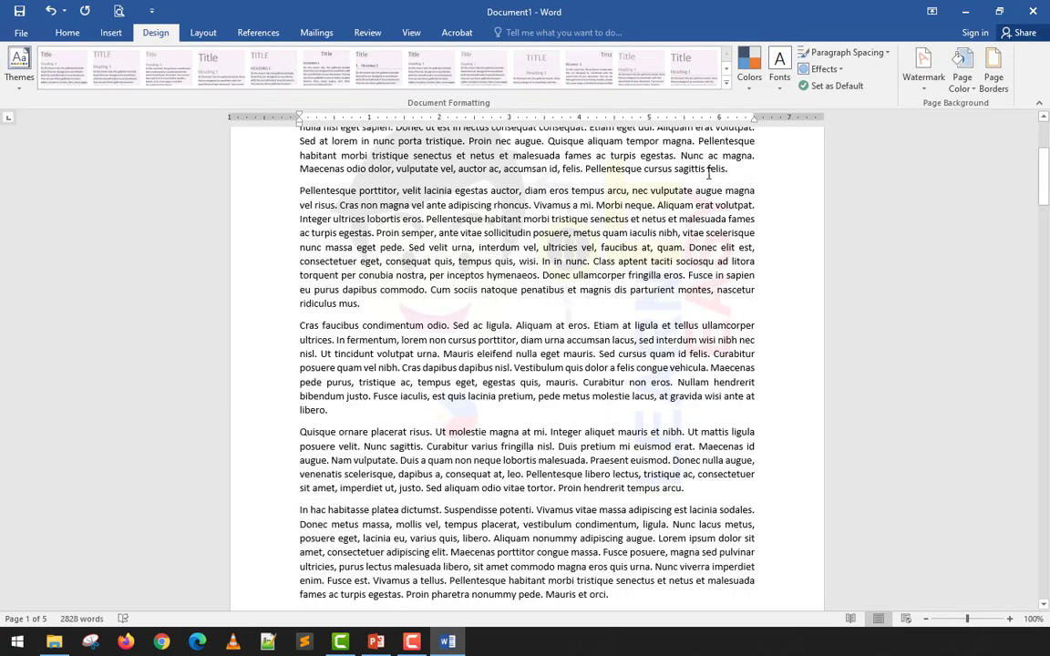
# - Try a scale of 100% for the logo watermark, and finally set its scale to 50%
pyautogui.click(923, 66)
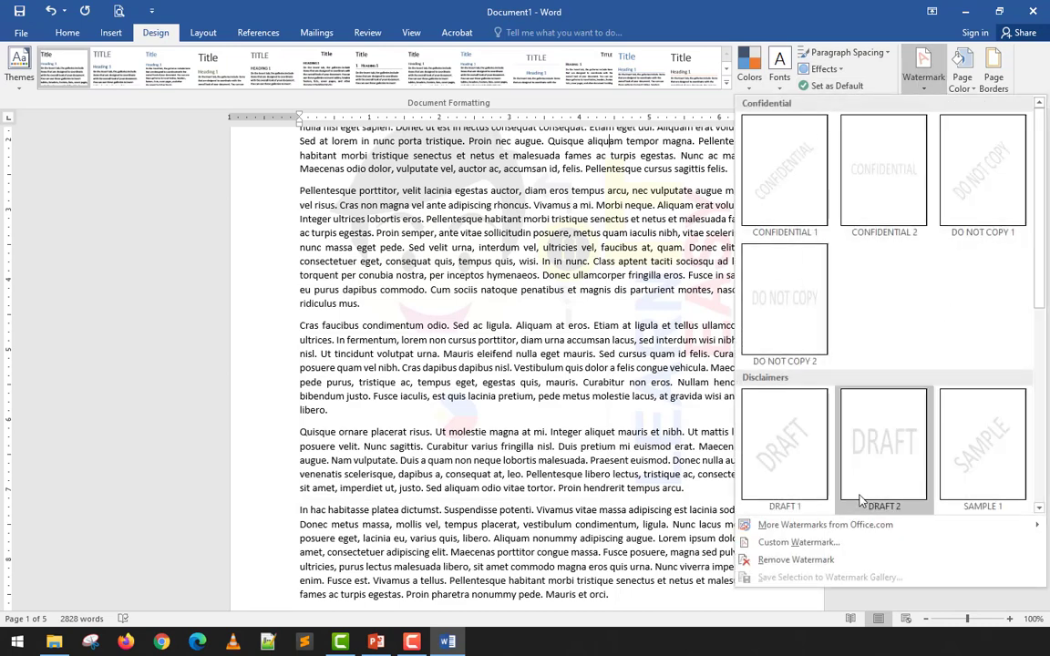
pyautogui.click(826, 542)
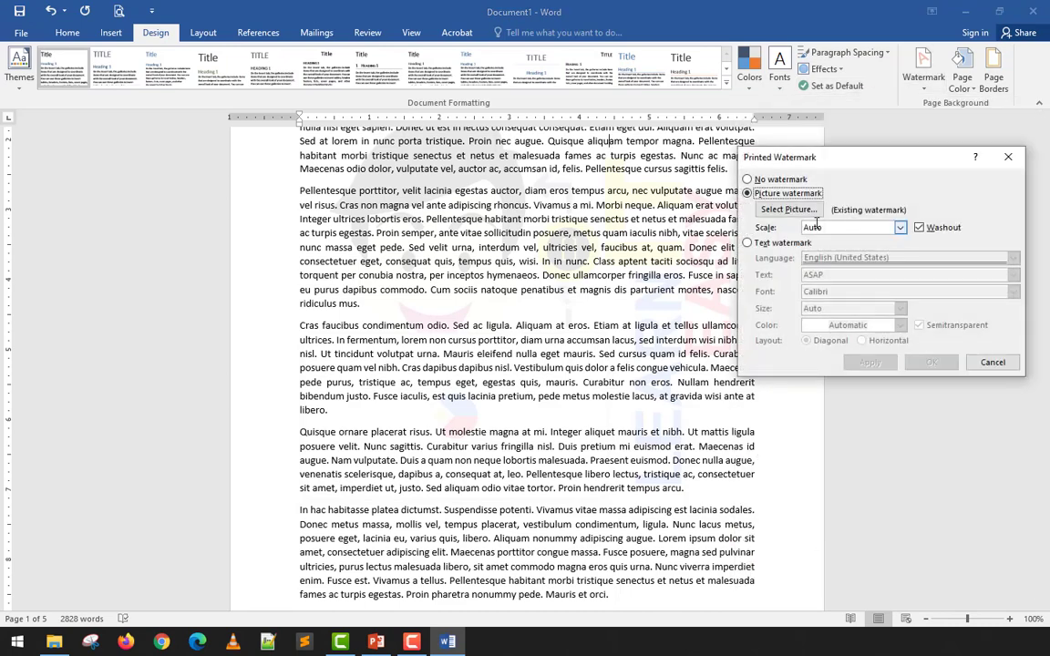
pyautogui.click(901, 228)
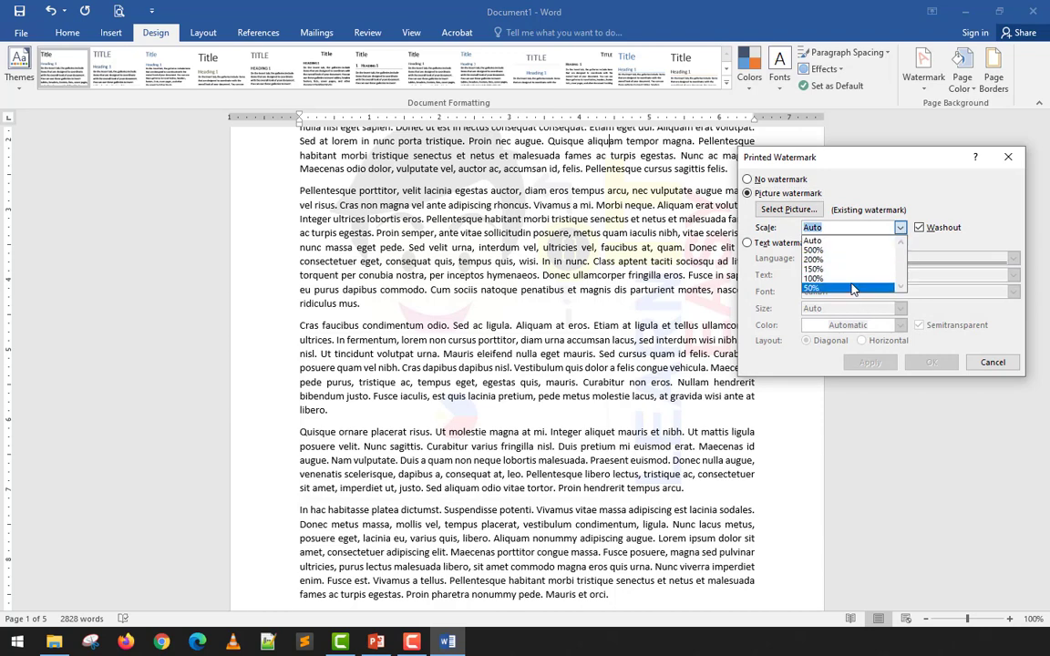
pyautogui.click(855, 280)
pyautogui.click(872, 363)
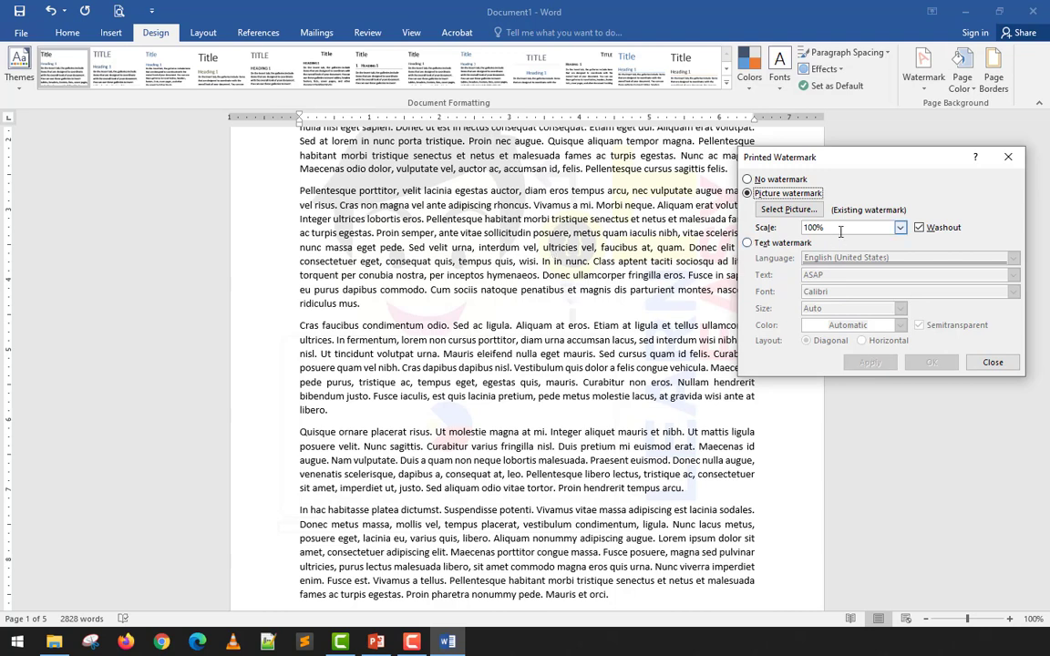
pyautogui.click(899, 228)
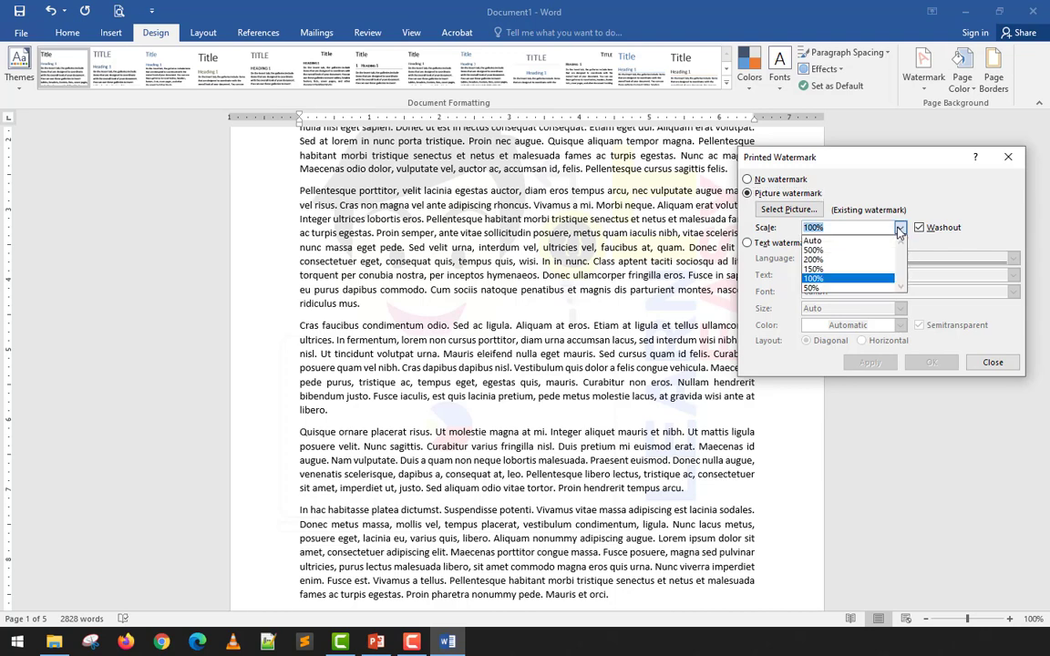
pyautogui.click(839, 290)
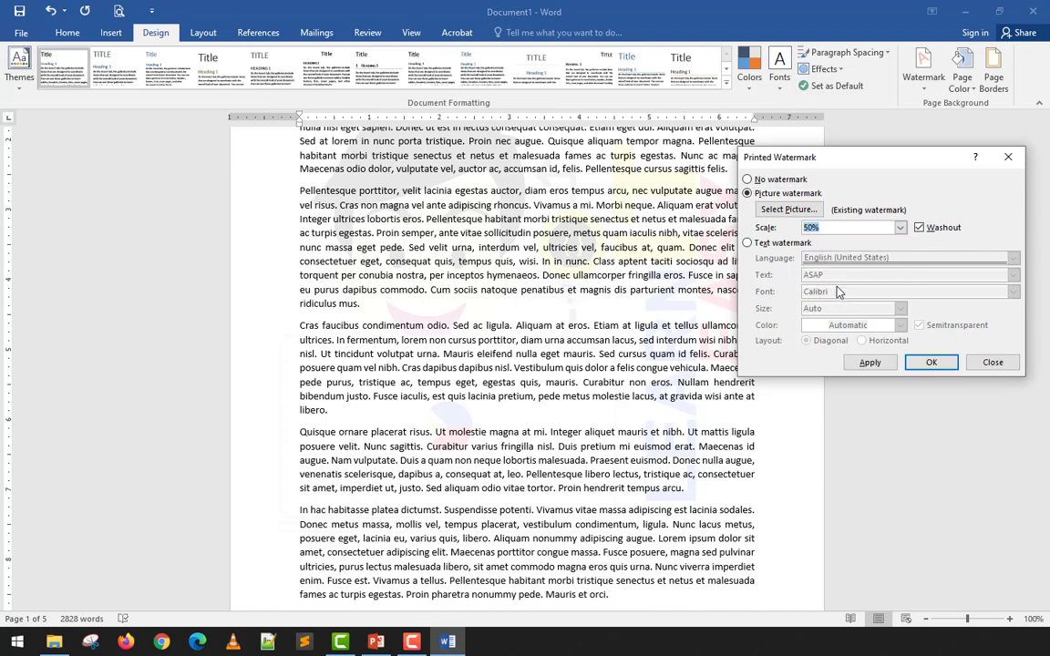
pyautogui.click(929, 366)
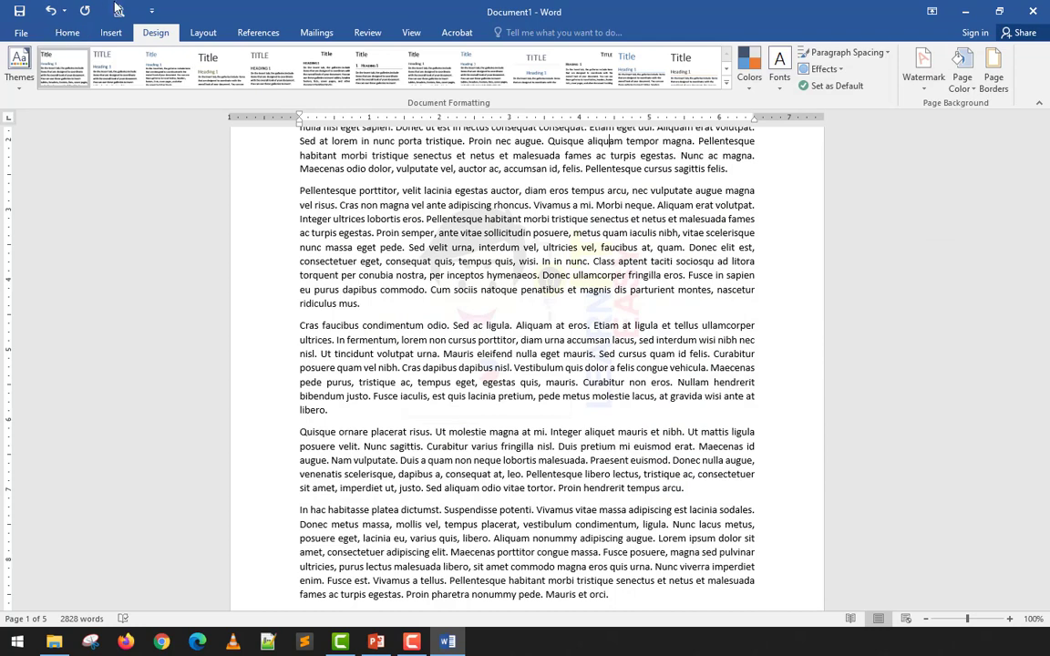
# - Examine the resized logo watermark across the pages in the print preview and back in the document
pyautogui.click(116, 11)
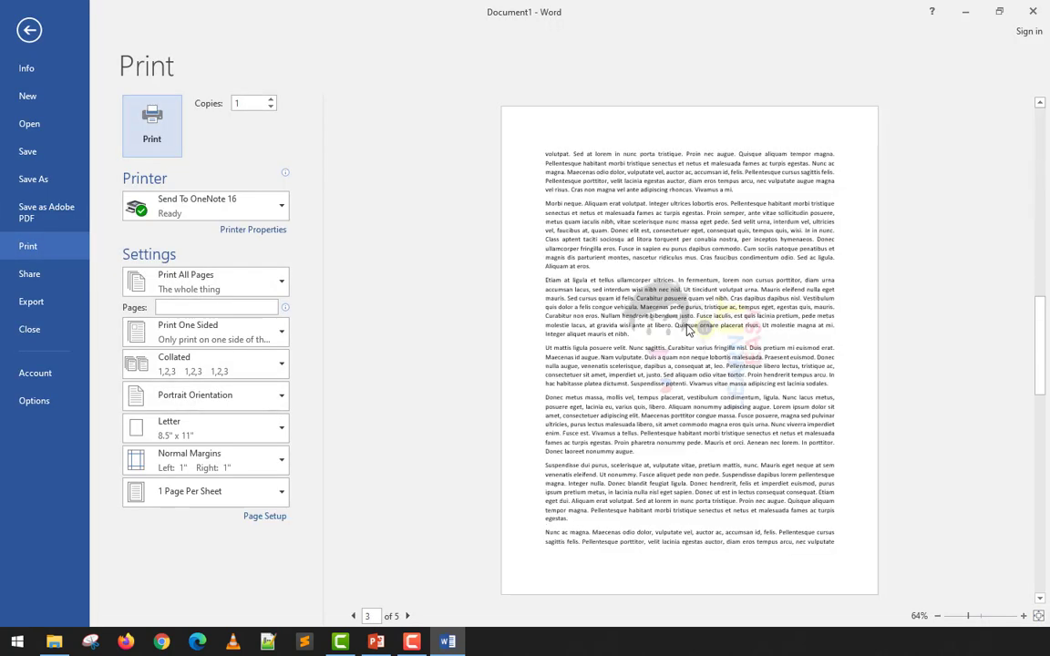
pyautogui.scroll(4, 686, 334)
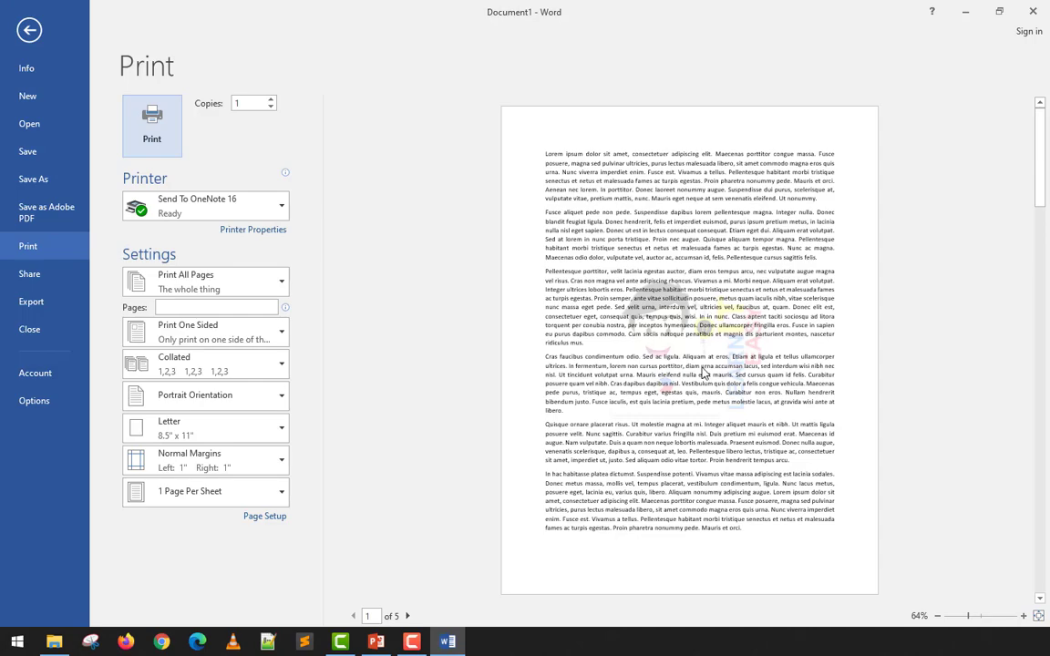
pyautogui.scroll(-4, 703, 373)
pyautogui.scroll(4, 703, 374)
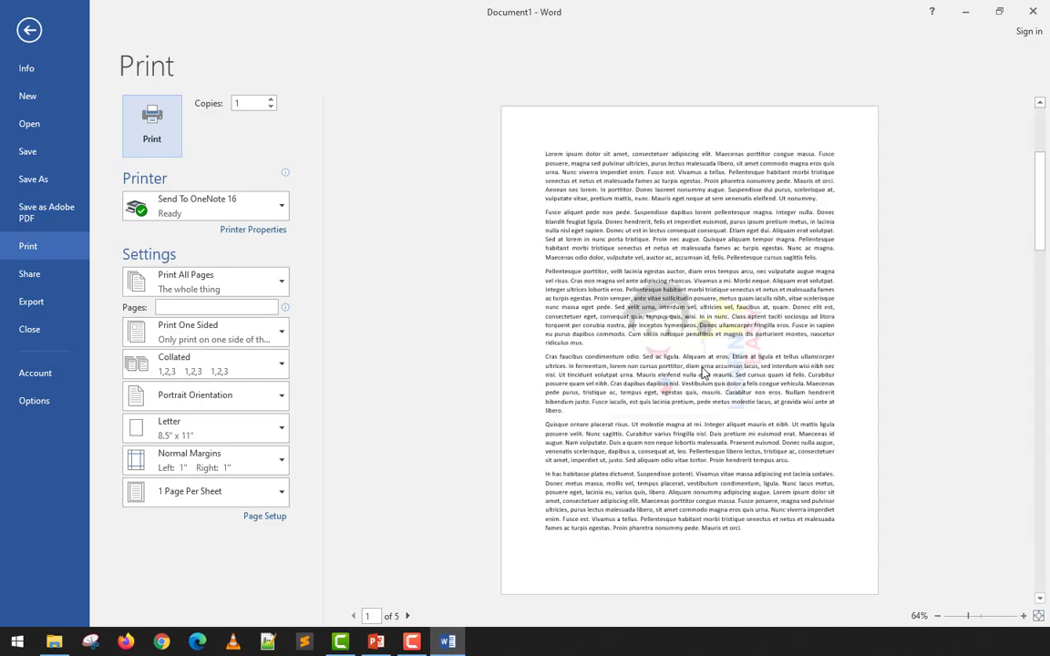
pyautogui.scroll(-4, 703, 374)
pyautogui.scroll(4, 703, 372)
pyautogui.click(29, 30)
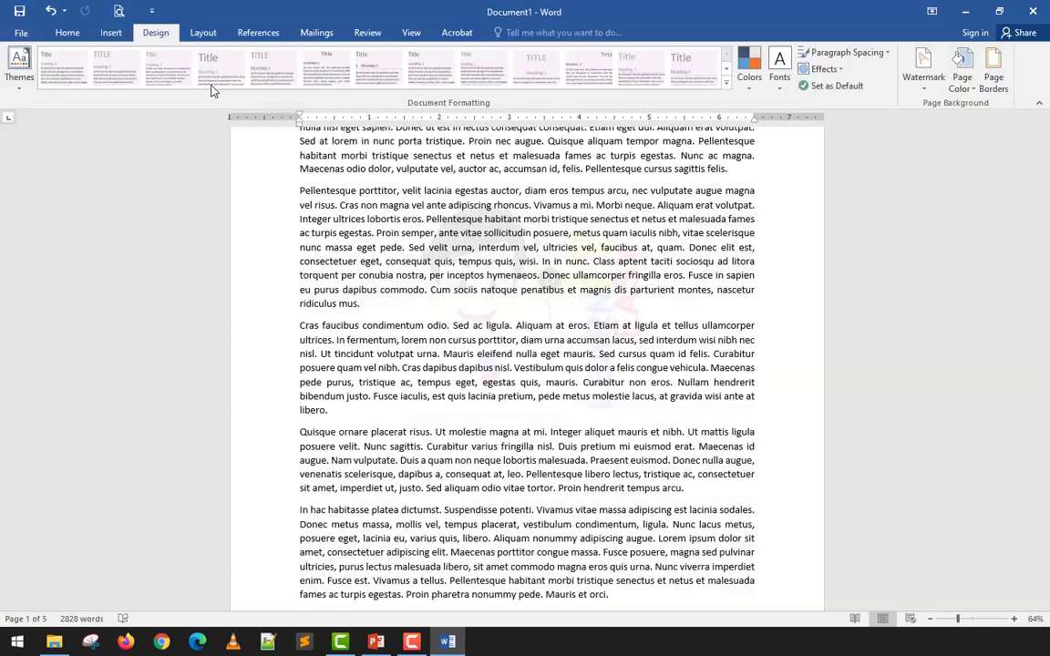
pyautogui.scroll(-3, 597, 365)
pyautogui.scroll(-20, 597, 365)
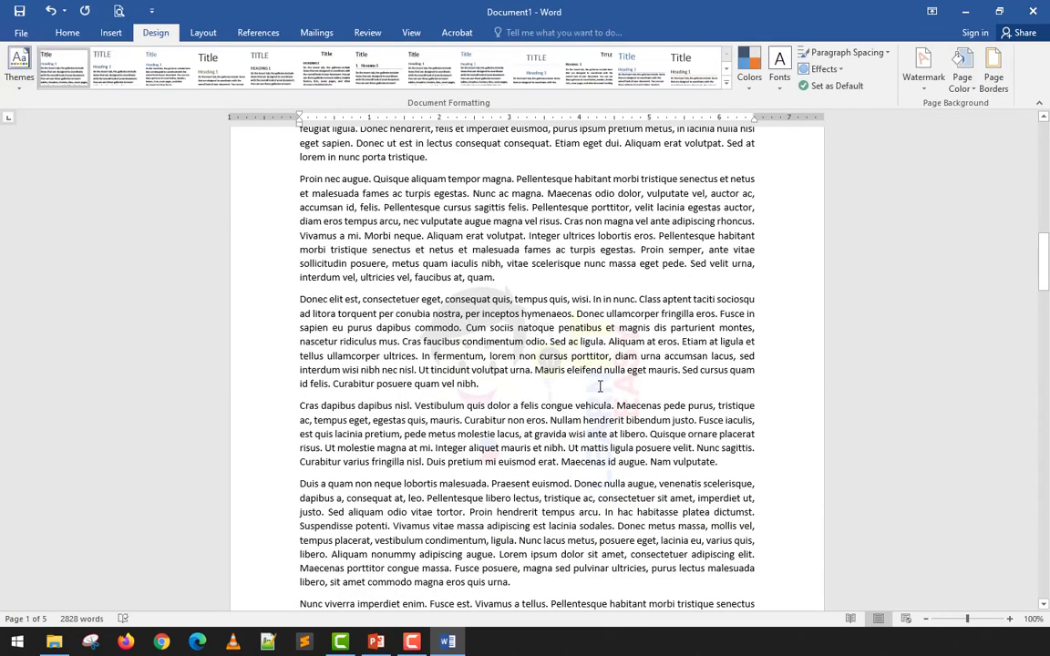
pyautogui.scroll(15, 601, 395)
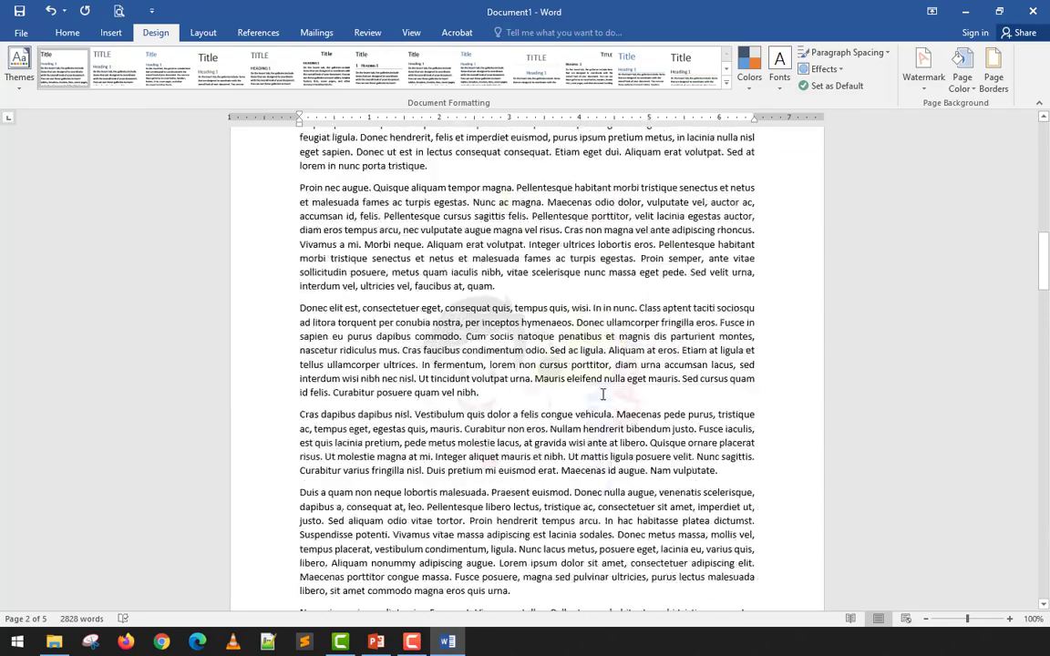
pyautogui.scroll(8, 603, 394)
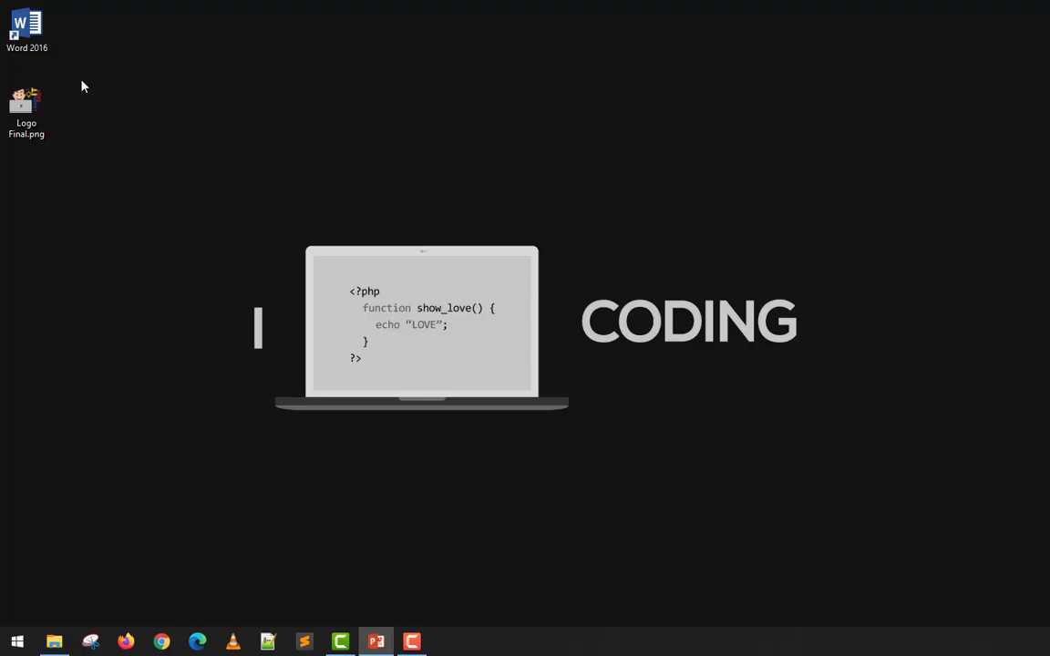
# - Start Word and create a new blank document
pyautogui.doubleClick(27, 27)
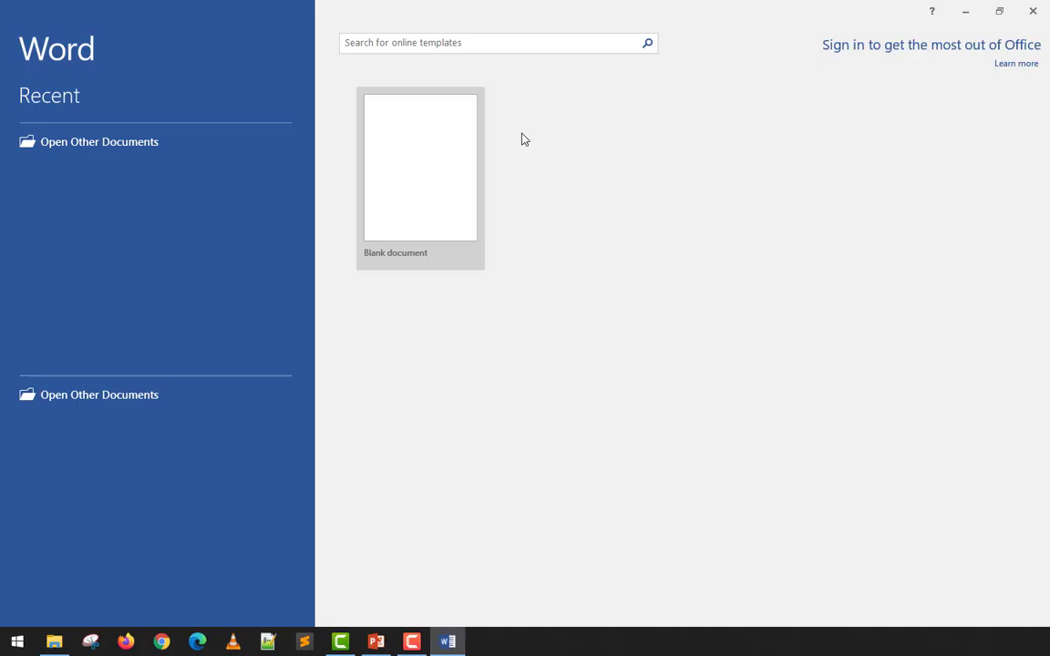
pyautogui.click(433, 172)
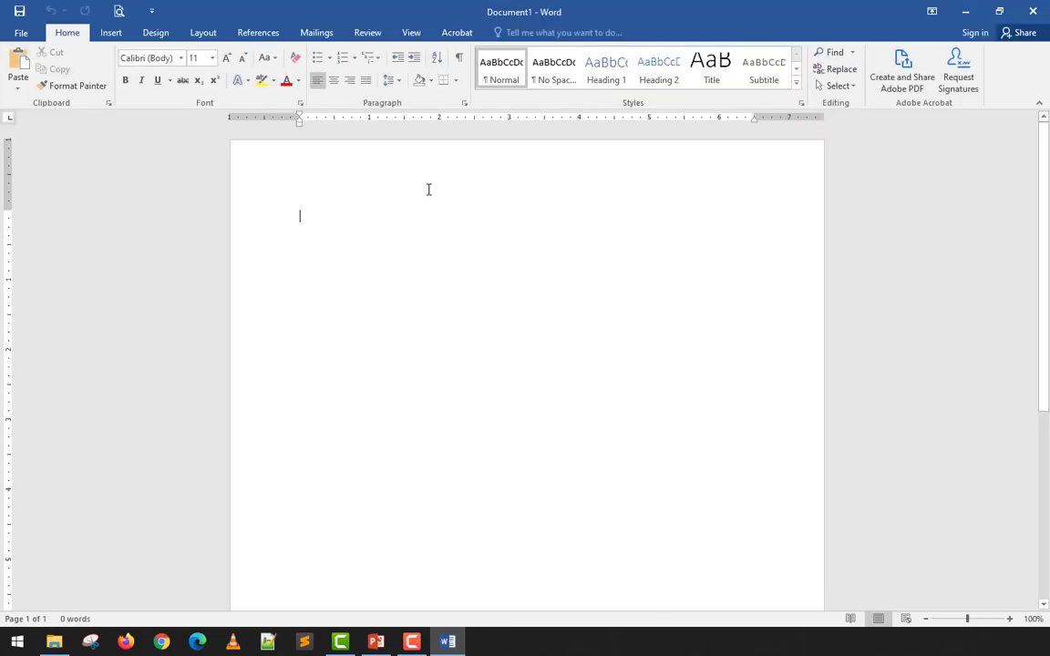
# - Draw a rectangle over most of the page as a manual border, about 9.25" high and 6.92" wide
pyautogui.click(109, 33)
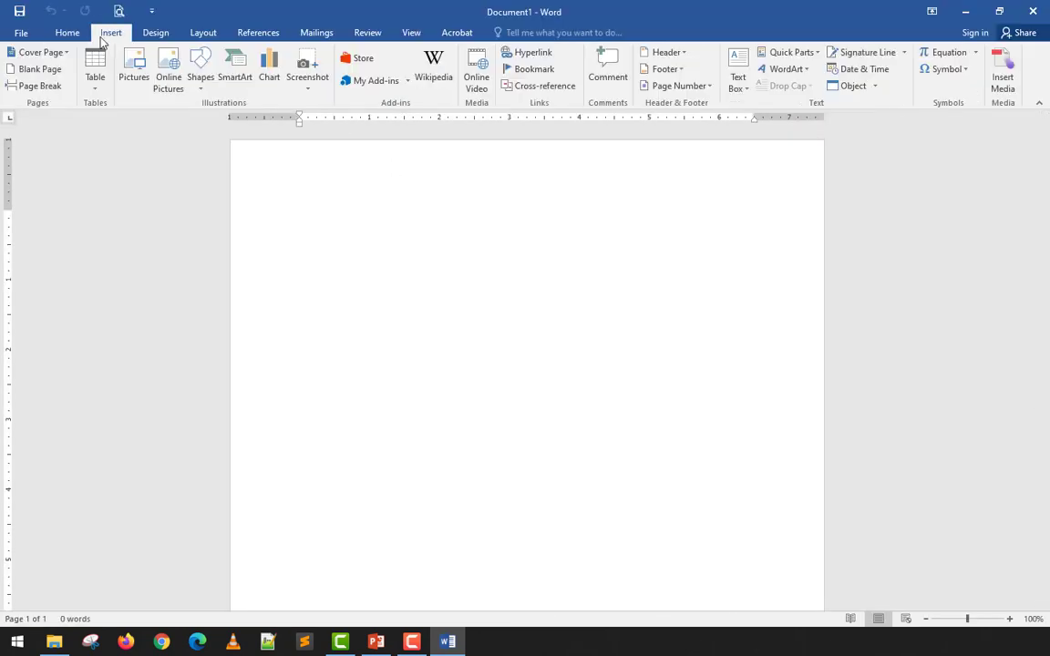
pyautogui.click(198, 88)
pyautogui.click(215, 133)
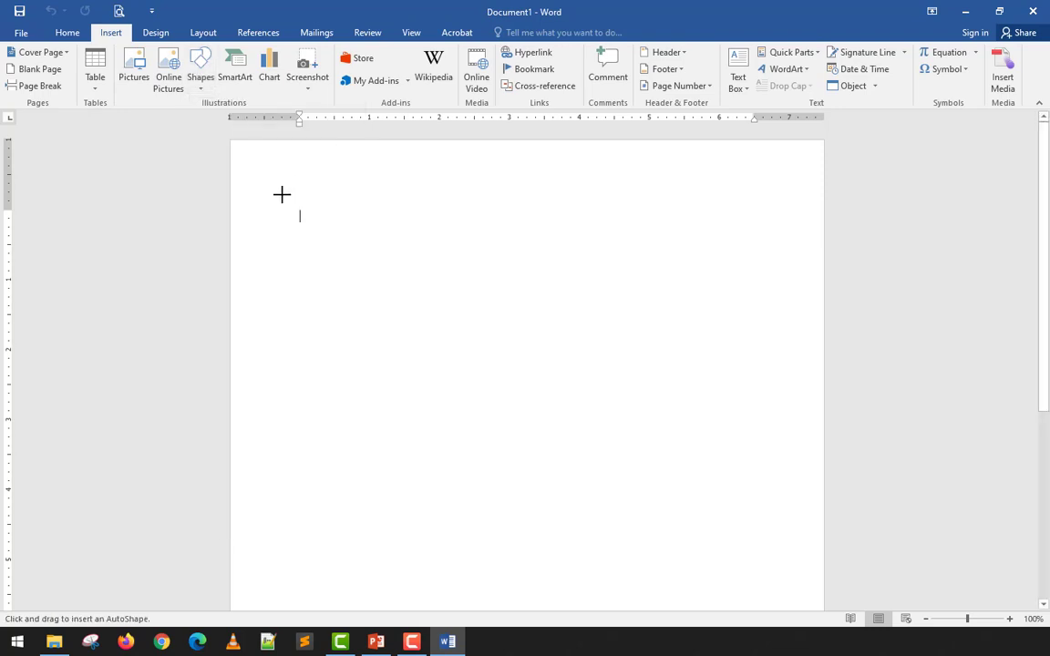
pyautogui.moveTo(287, 190)
pyautogui.mouseDown()
pyautogui.moveTo(496, 326)
pyautogui.moveTo(727, 506)
pyautogui.moveTo(773, 568)
pyautogui.mouseUp()
pyautogui.scroll(-5, 607, 401)
pyautogui.moveTo(530, 259); pyautogui.dragTo(516, 545)
pyautogui.scroll(3, 530, 482)
pyautogui.scroll(-5, 529, 483)
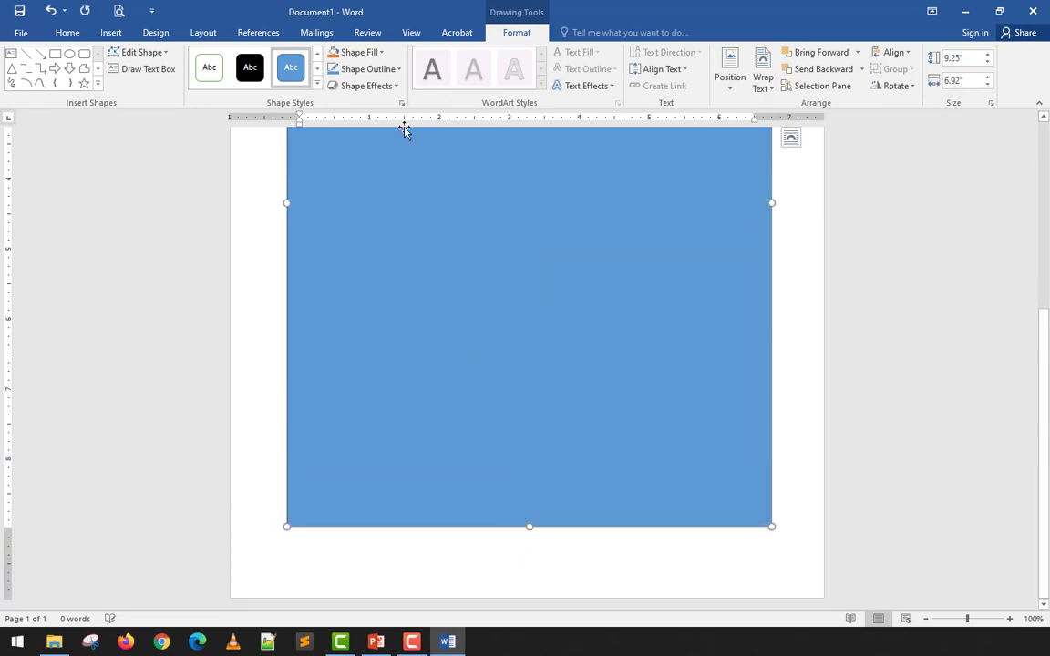
# - Remove the rectangle's fill and give it a black outline 4½ pt thick
pyautogui.click(361, 52)
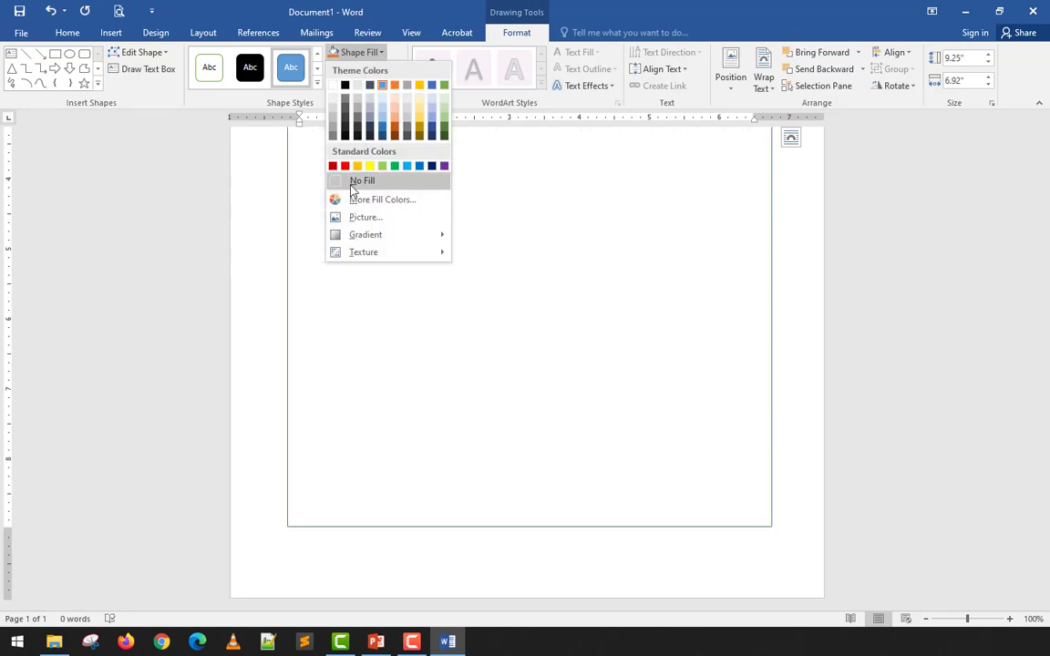
pyautogui.click(357, 180)
pyautogui.click(363, 69)
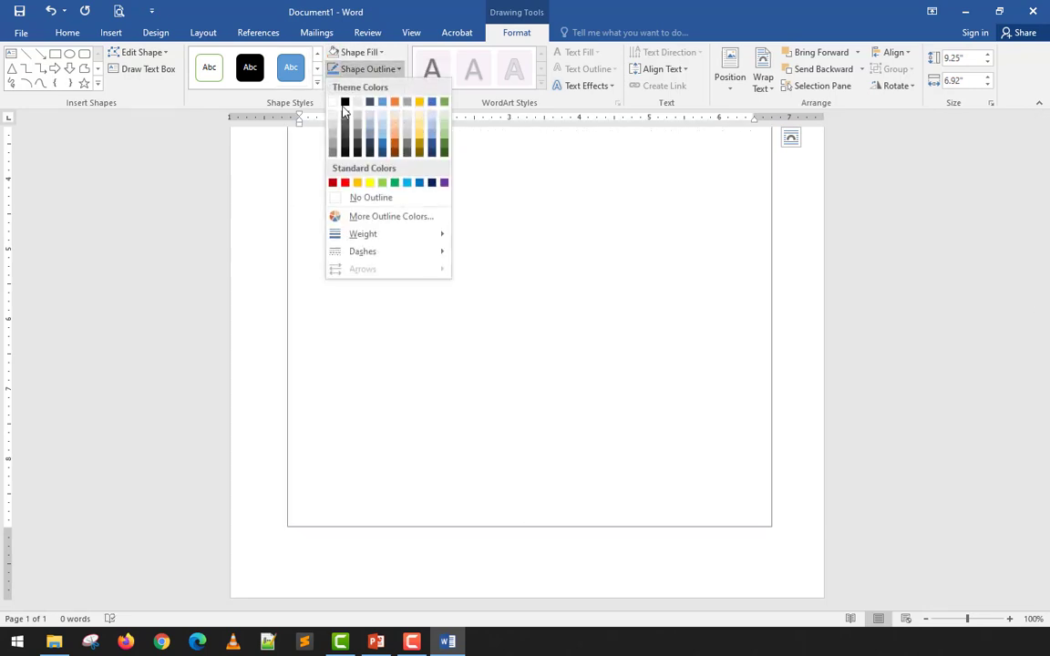
pyautogui.click(345, 102)
pyautogui.click(368, 69)
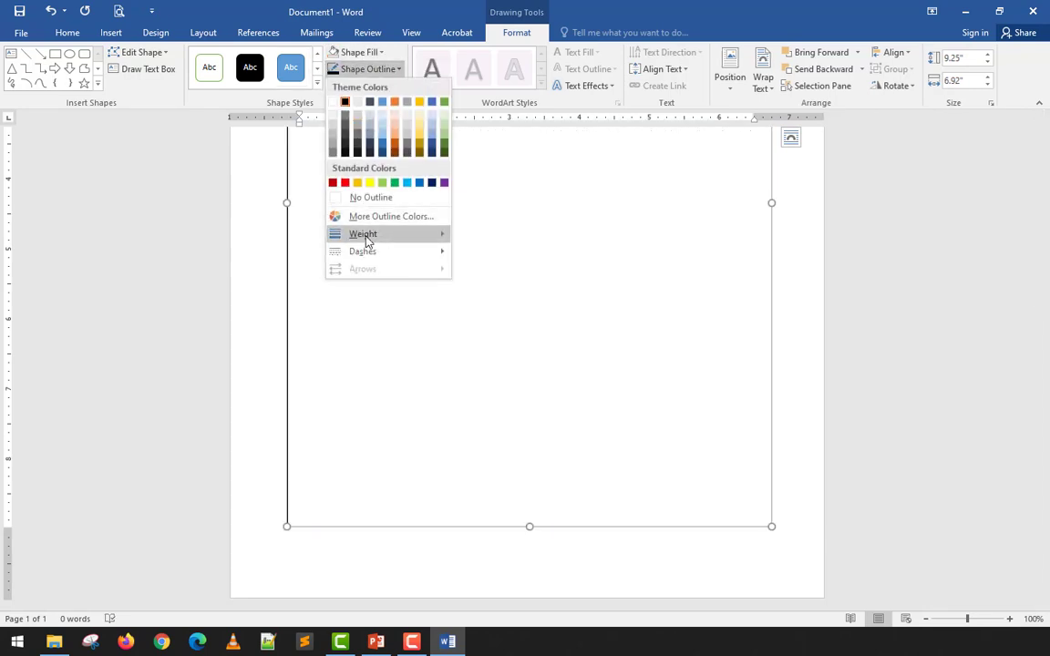
pyautogui.moveTo(429, 251)
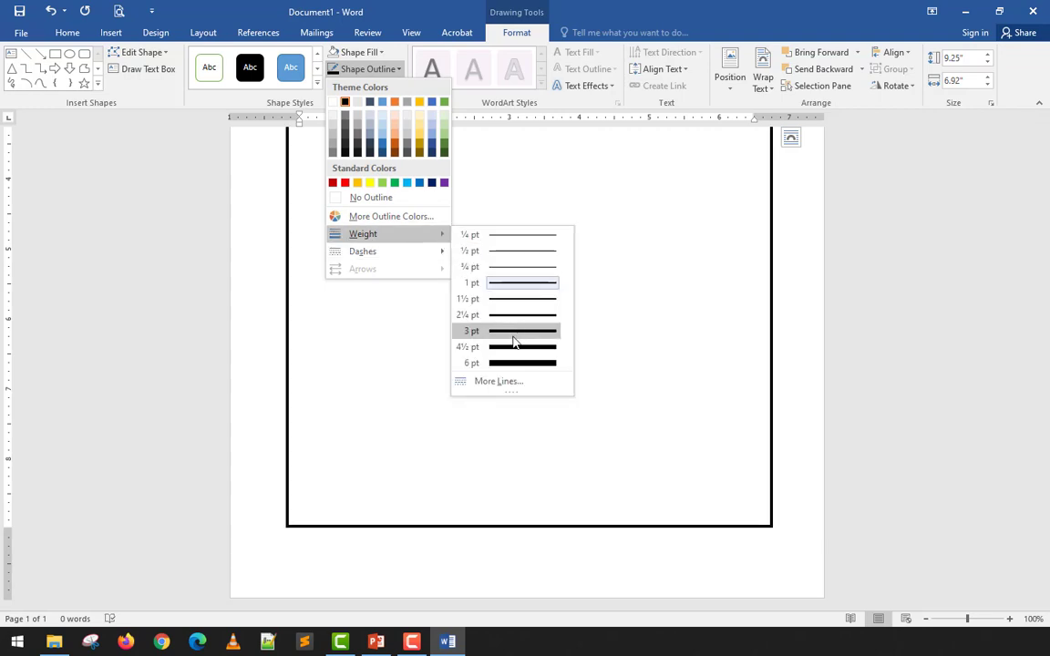
pyautogui.click(513, 347)
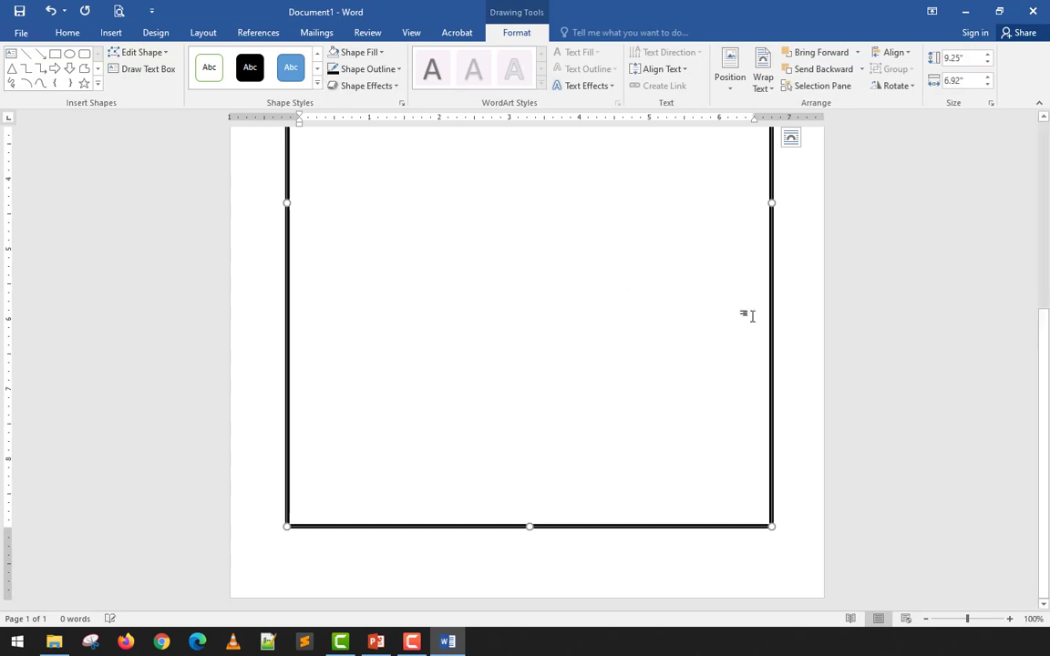
pyautogui.click(779, 296)
# - Generate placeholder text inside the rectangle with =lorem(10,10) and check how the drawn border fits the text
pyautogui.scroll(2, 569, 247)
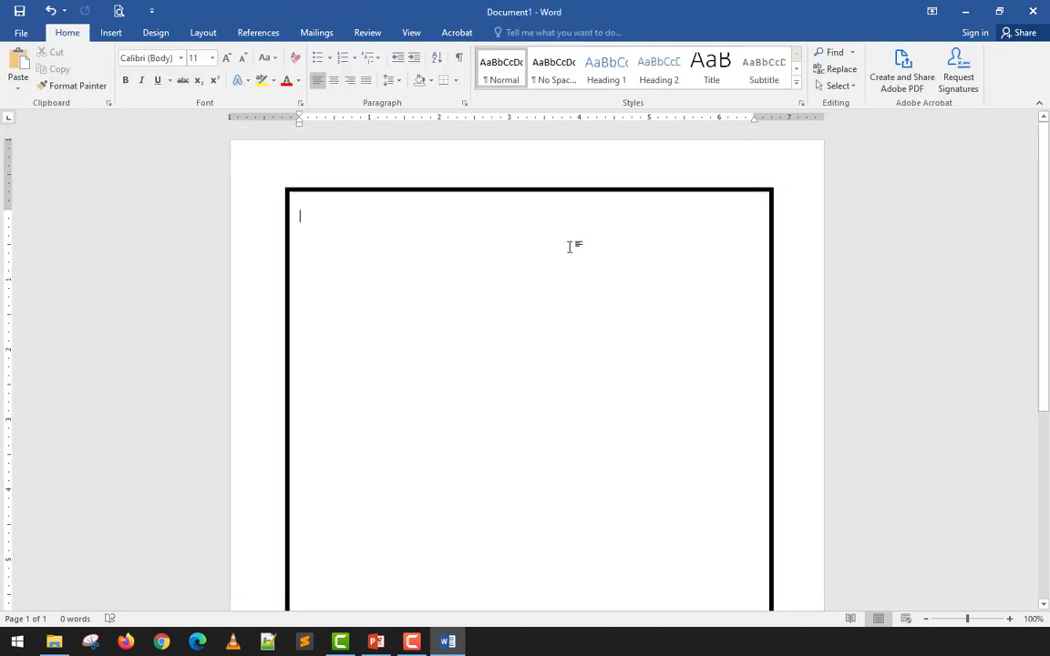
pyautogui.write('=r')
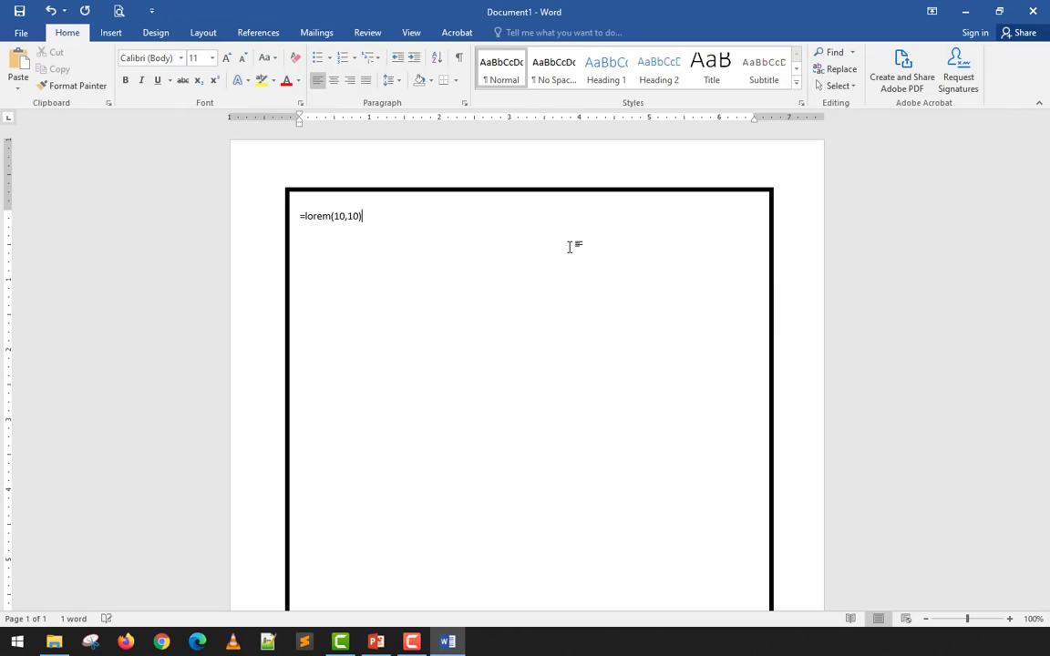
pyautogui.press('Return')
pyautogui.scroll(10, 572, 245)
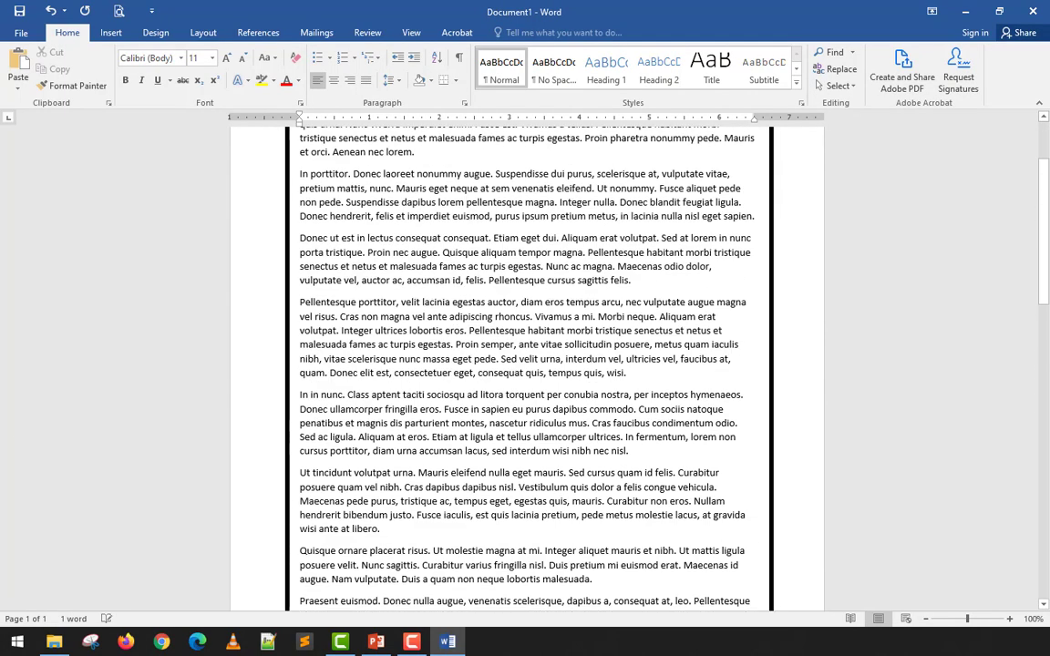
pyautogui.scroll(2, 527, 365)
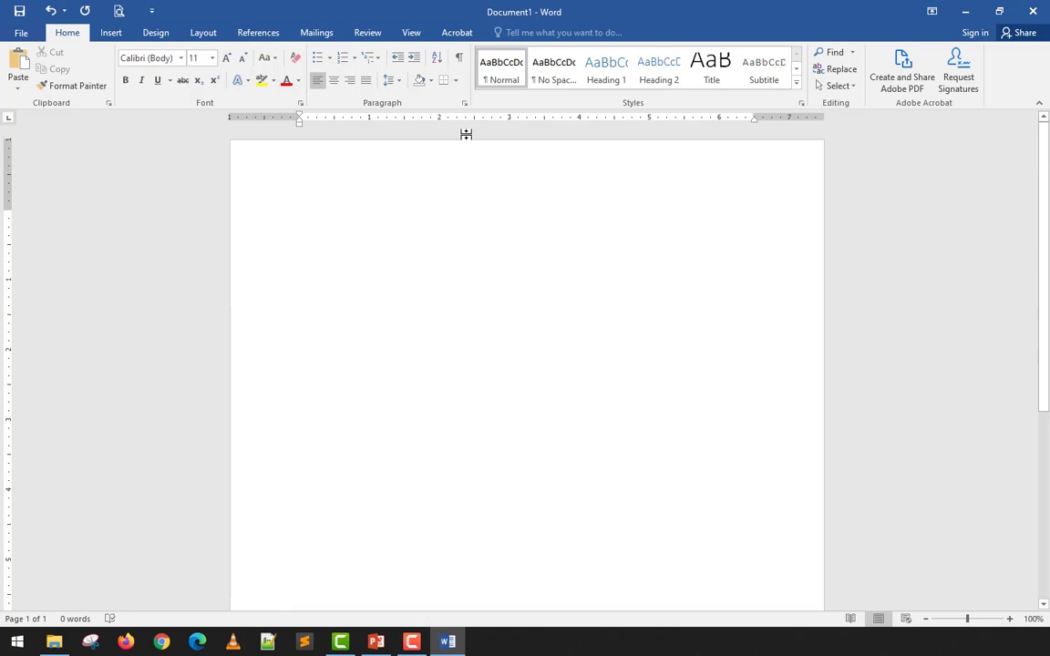
# - Open the page border settings and compare the Box, Shadow and 3-D settings in the preview
pyautogui.click(165, 37)
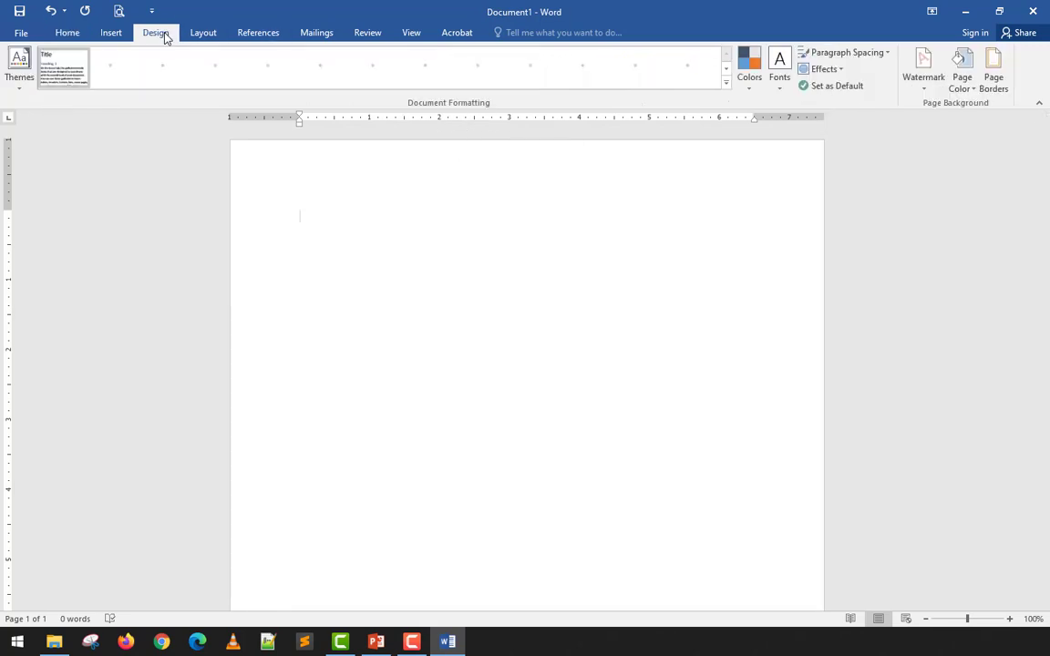
pyautogui.click(996, 78)
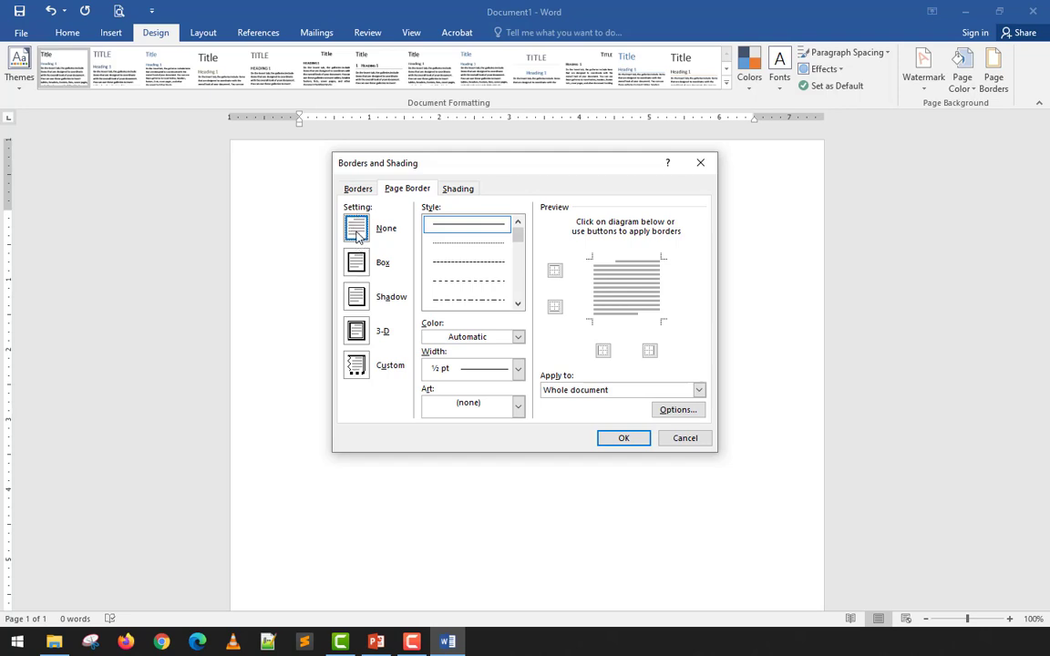
pyautogui.click(355, 264)
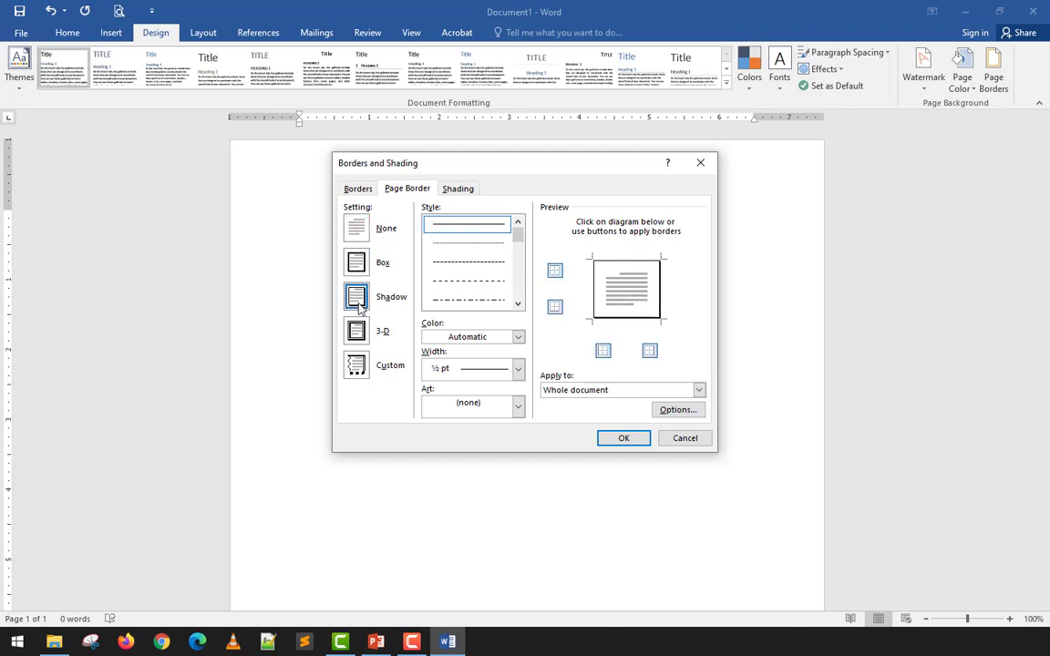
pyautogui.click(362, 266)
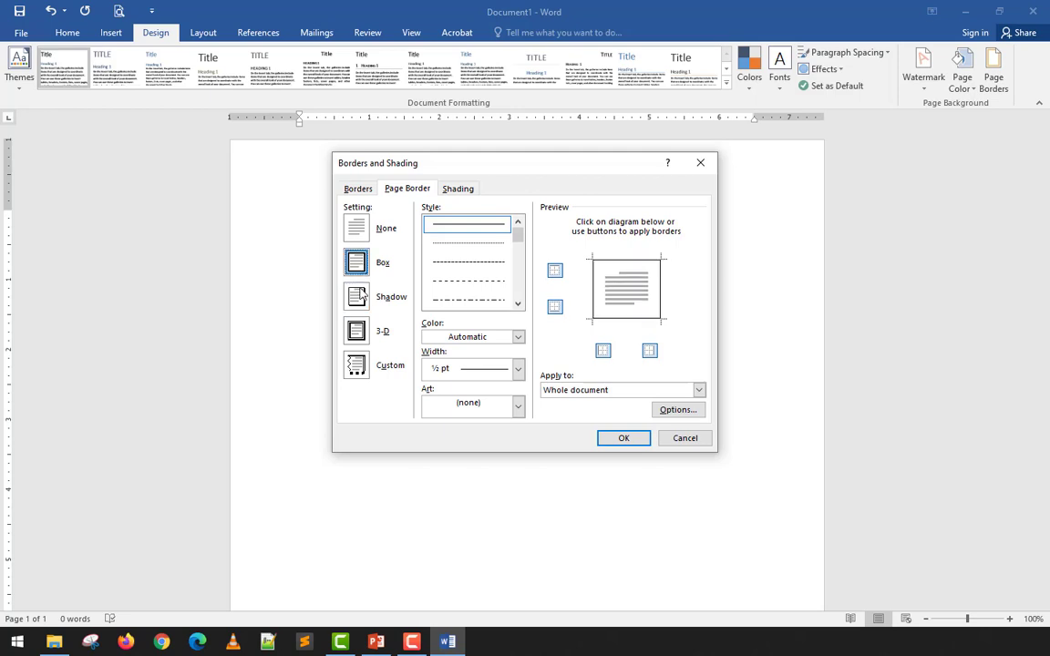
pyautogui.click(362, 292)
pyautogui.click(362, 274)
pyautogui.click(356, 328)
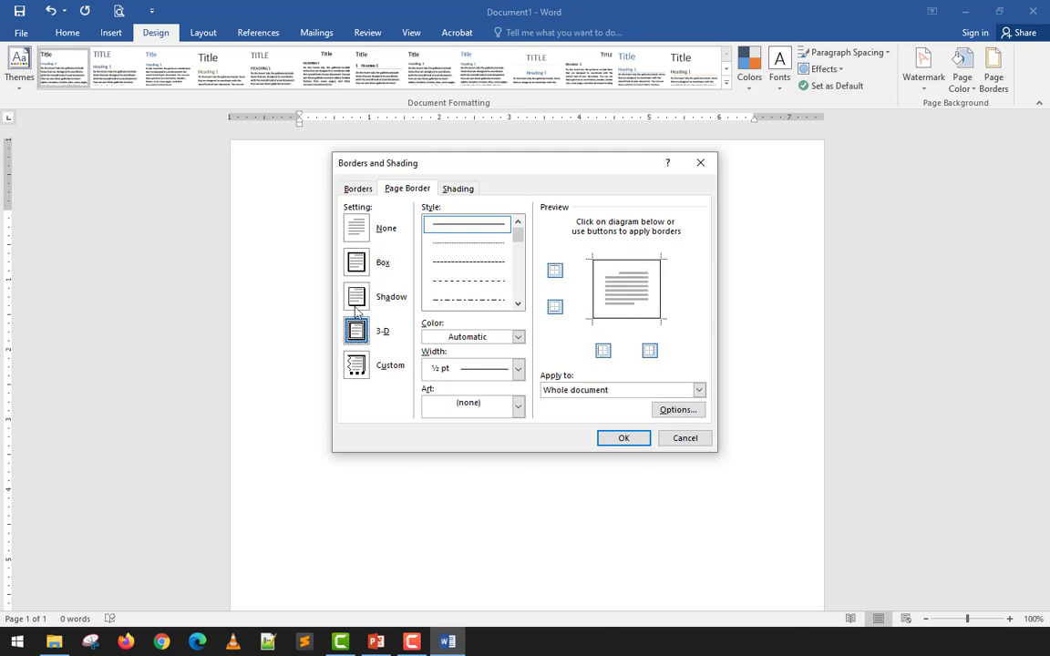
pyautogui.click(357, 264)
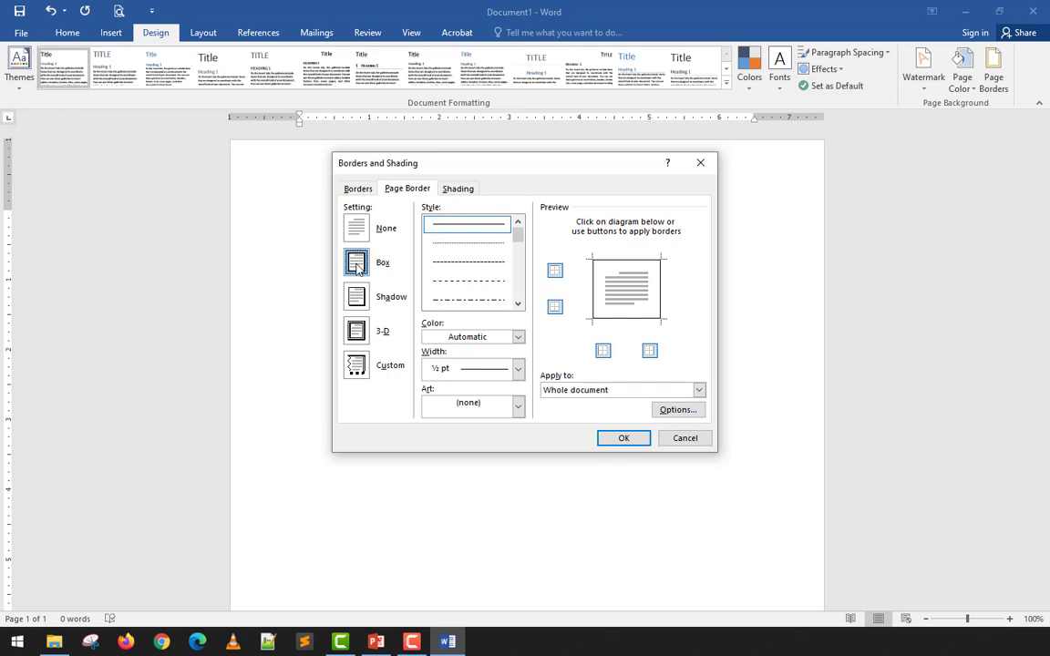
pyautogui.click(357, 297)
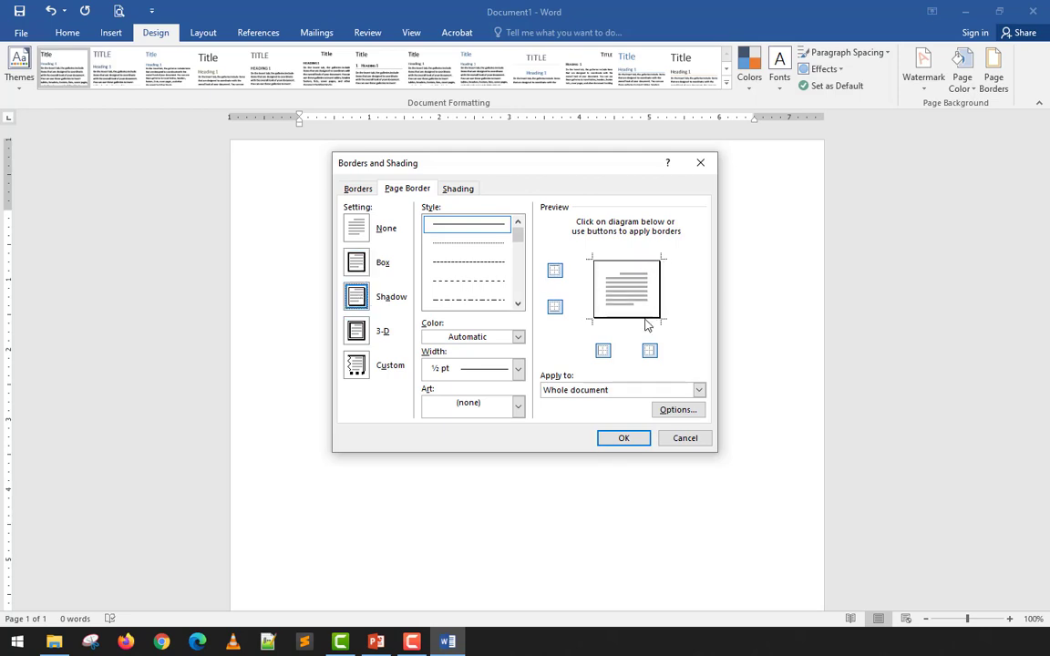
pyautogui.click(358, 336)
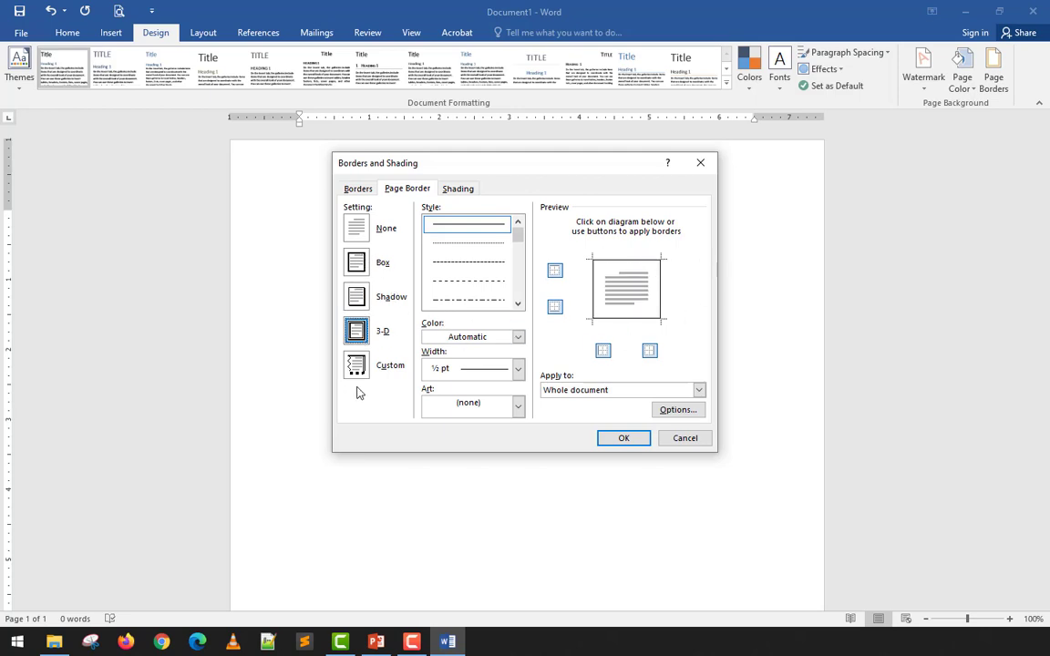
# - Apply a Box page border to the whole document and check it on the page and in the print preview
pyautogui.click(359, 263)
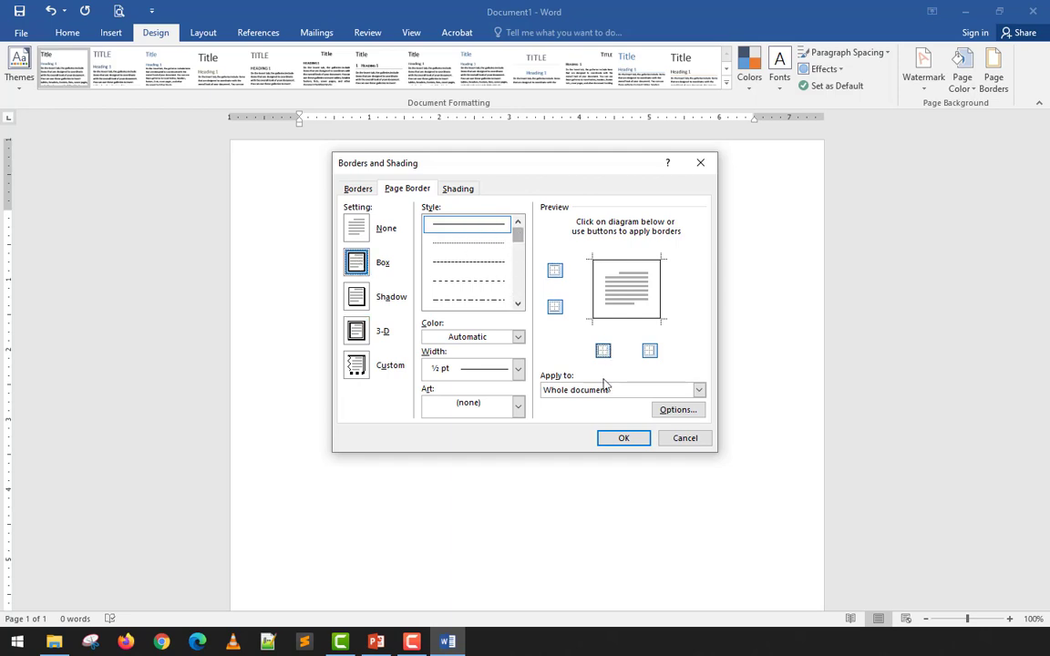
pyautogui.click(621, 439)
pyautogui.scroll(-6, 689, 271)
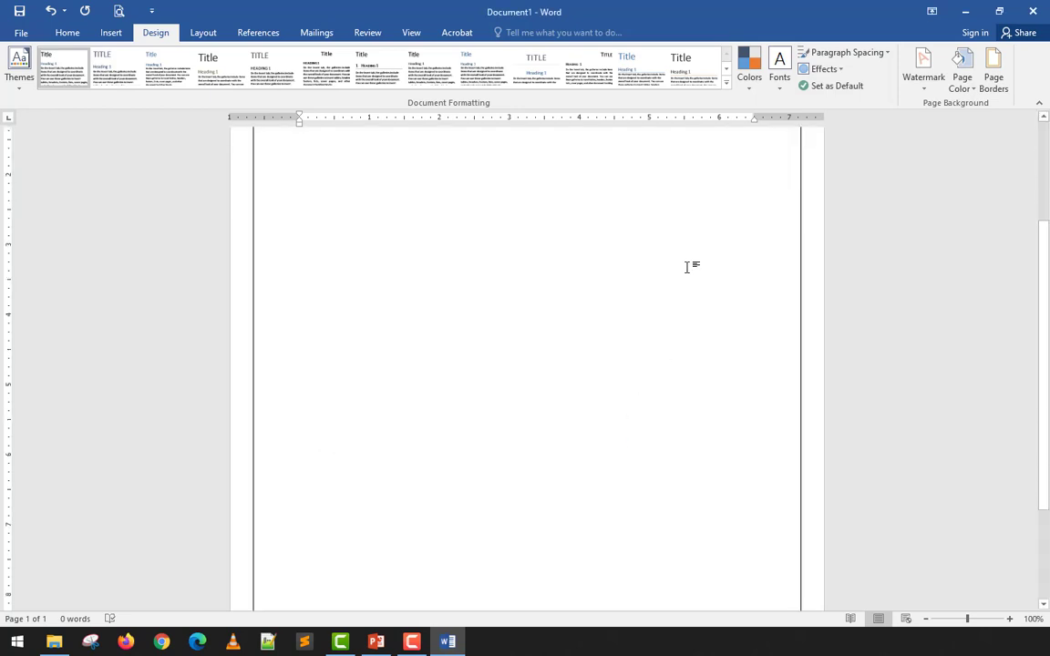
pyautogui.scroll(6, 680, 291)
pyautogui.scroll(1, 680, 292)
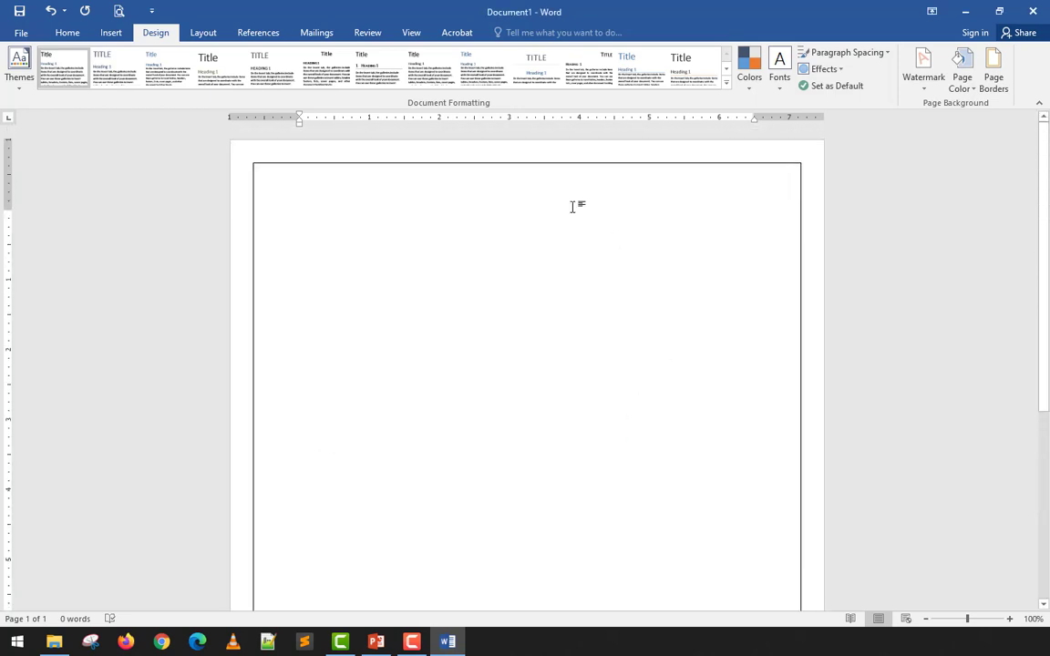
pyautogui.click(115, 17)
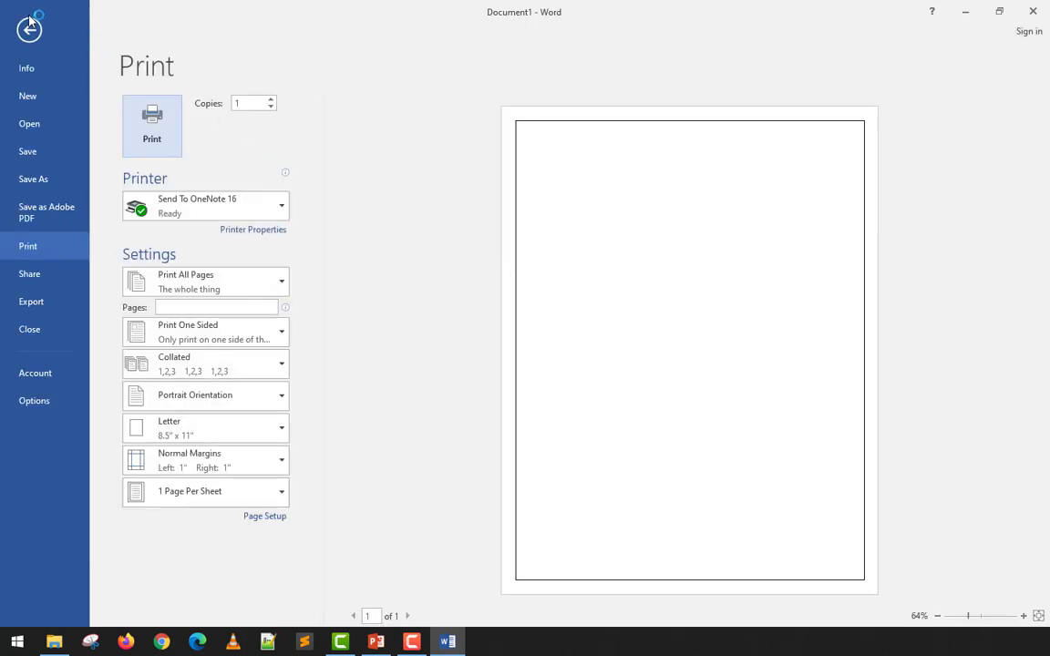
pyautogui.click(30, 20)
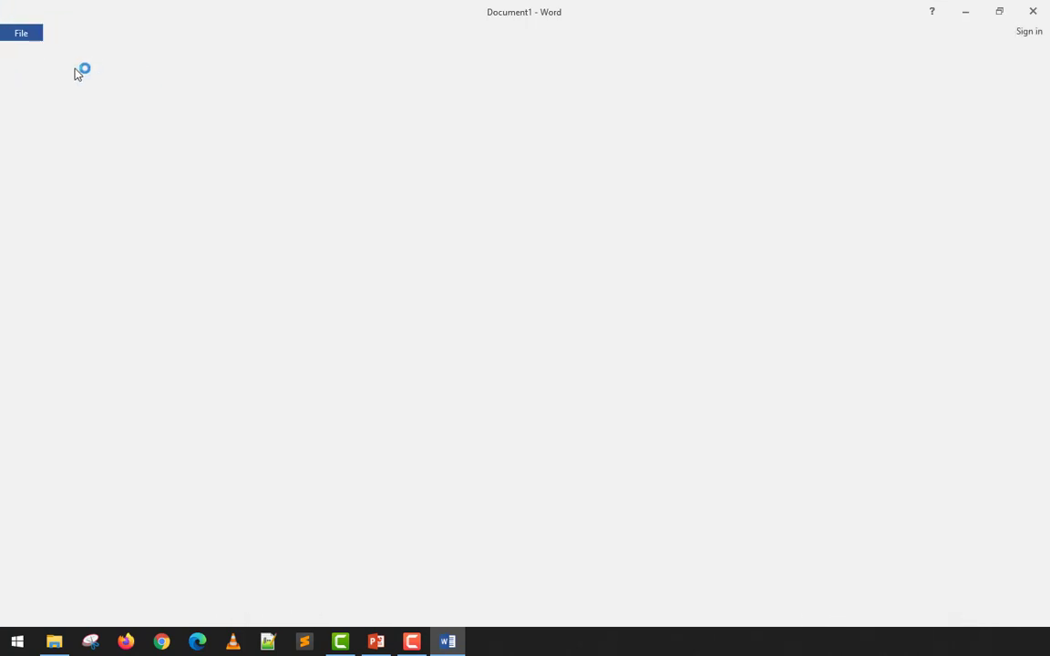
# - Insert a page break to check the border on a second page, and undo the page break
pyautogui.hotkey('ctrl', 'Return')
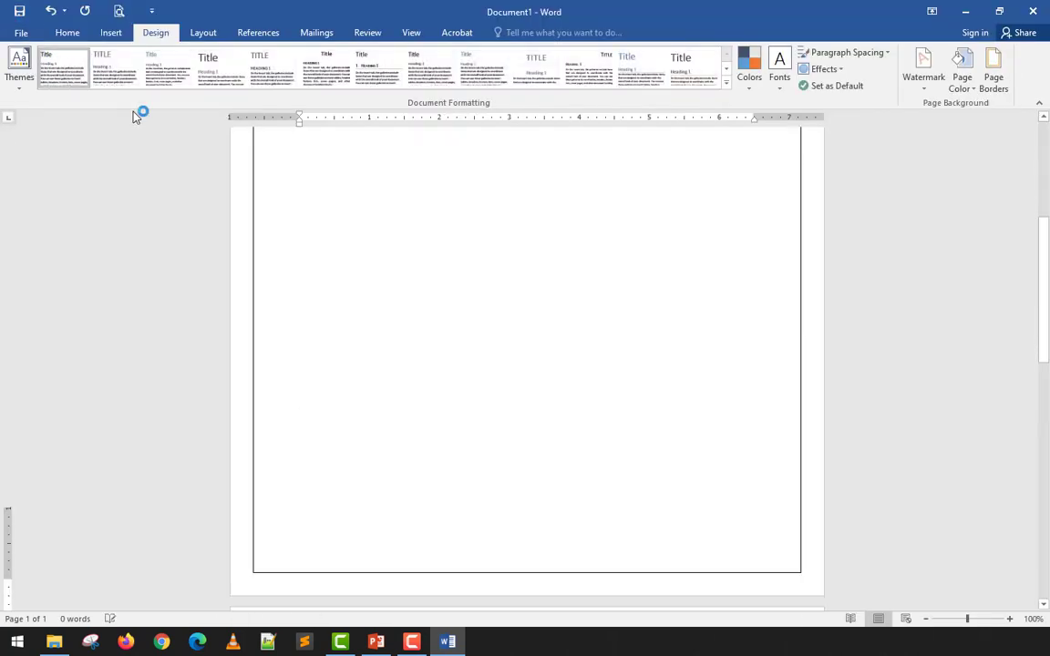
pyautogui.scroll(-4, 357, 324)
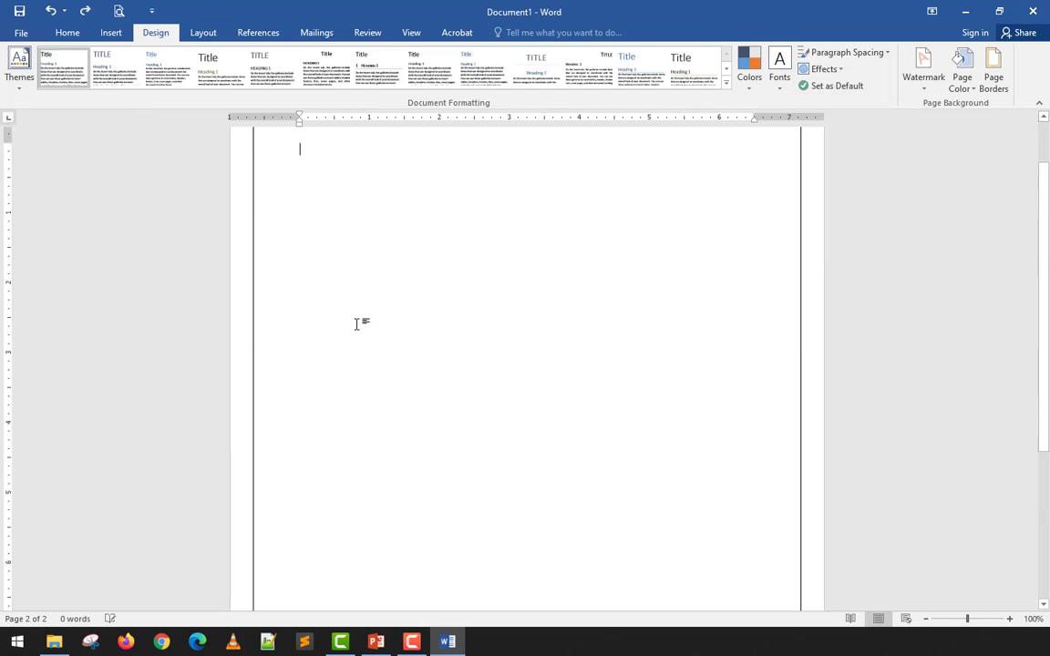
pyautogui.hotkey('ctrl', 'z')
# - Review the border's Apply to choices, keep Whole document, and apply a 3 pt thick-and-thin double-line page border
pyautogui.click(994, 81)
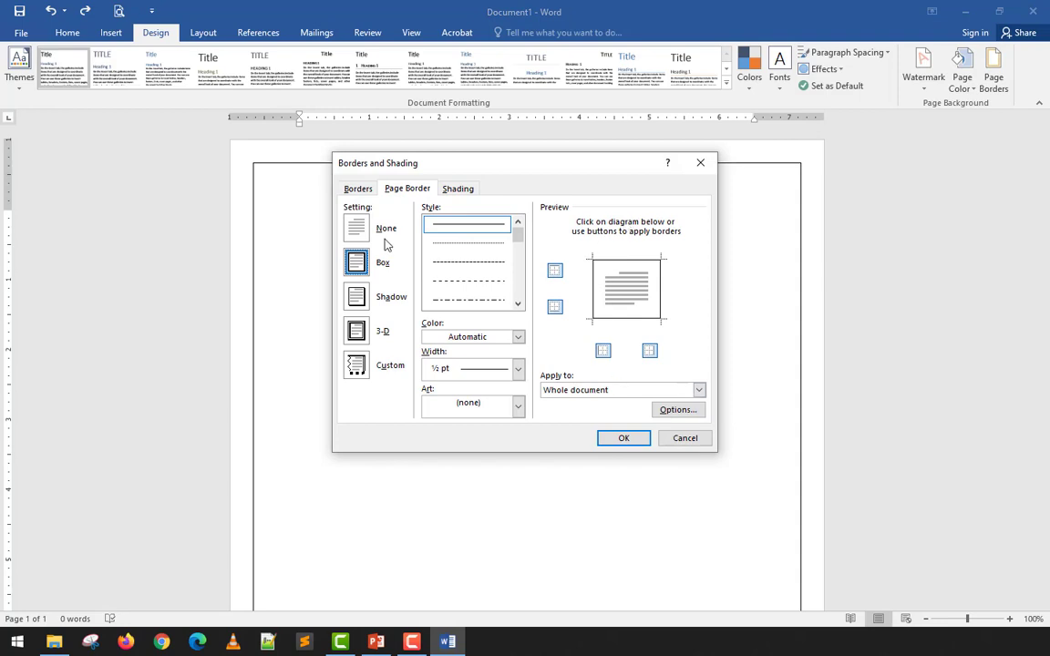
pyautogui.click(588, 389)
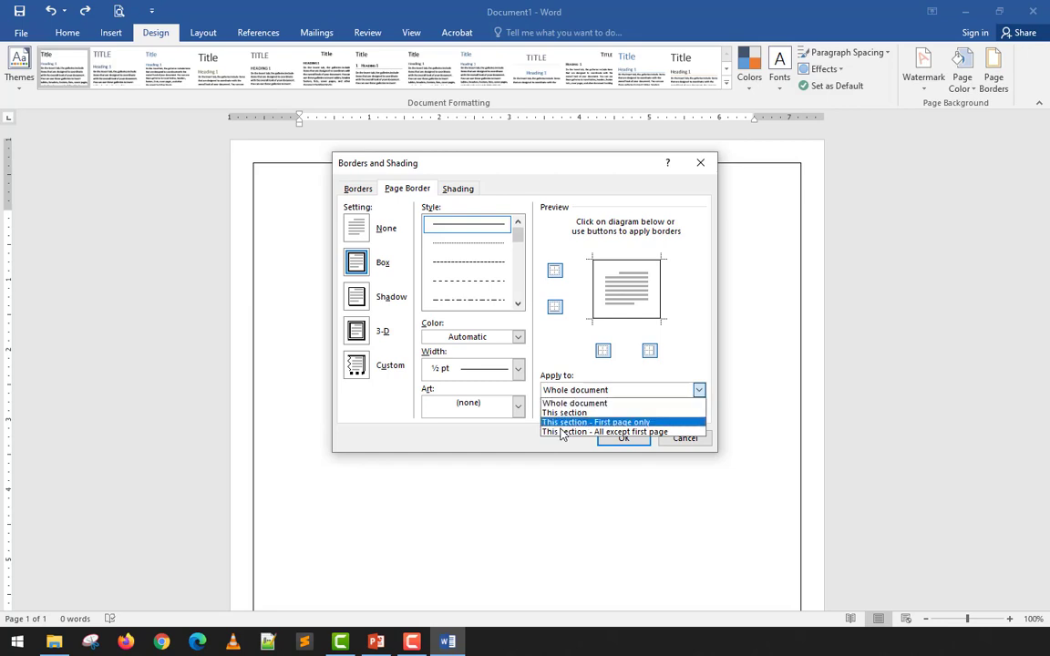
pyautogui.click(508, 438)
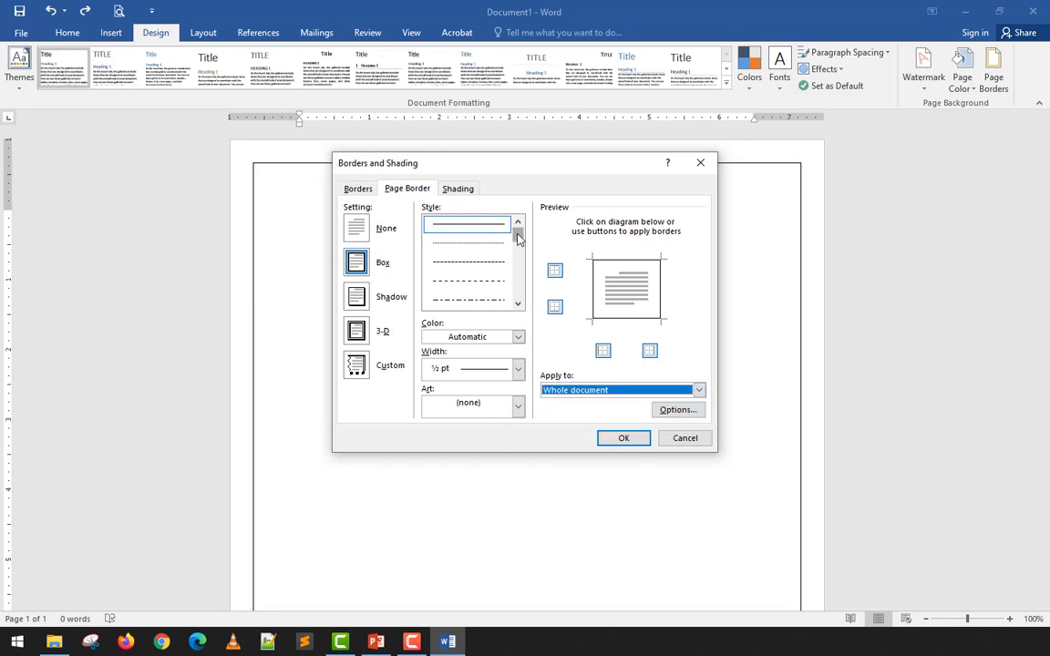
pyautogui.moveTo(518, 235); pyautogui.dragTo(518, 248)
pyautogui.click(493, 263)
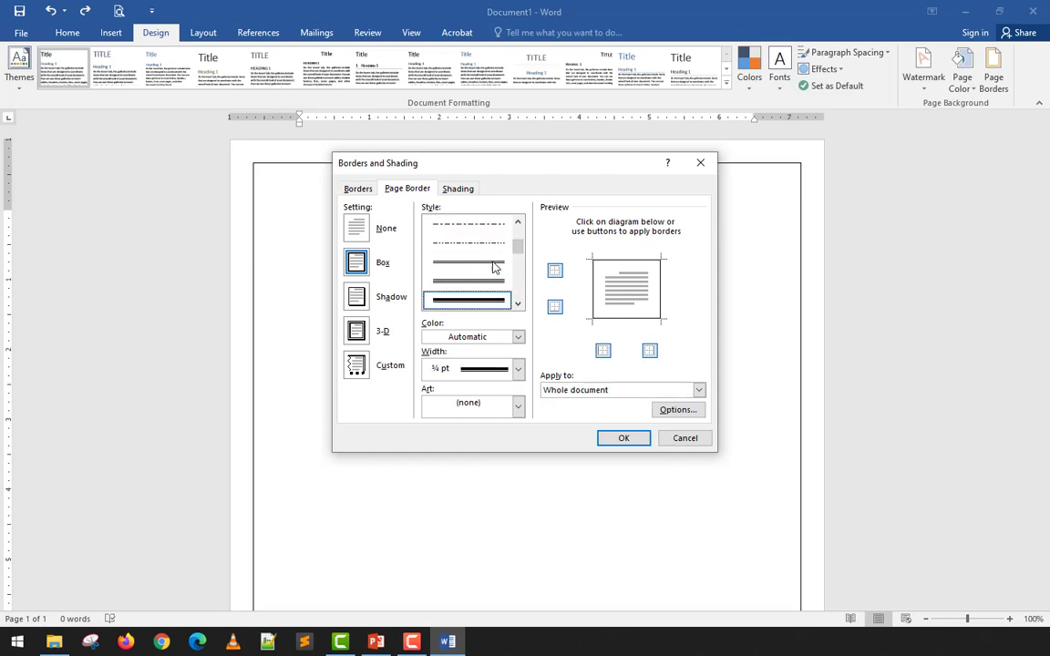
pyautogui.scroll(-1, 492, 266)
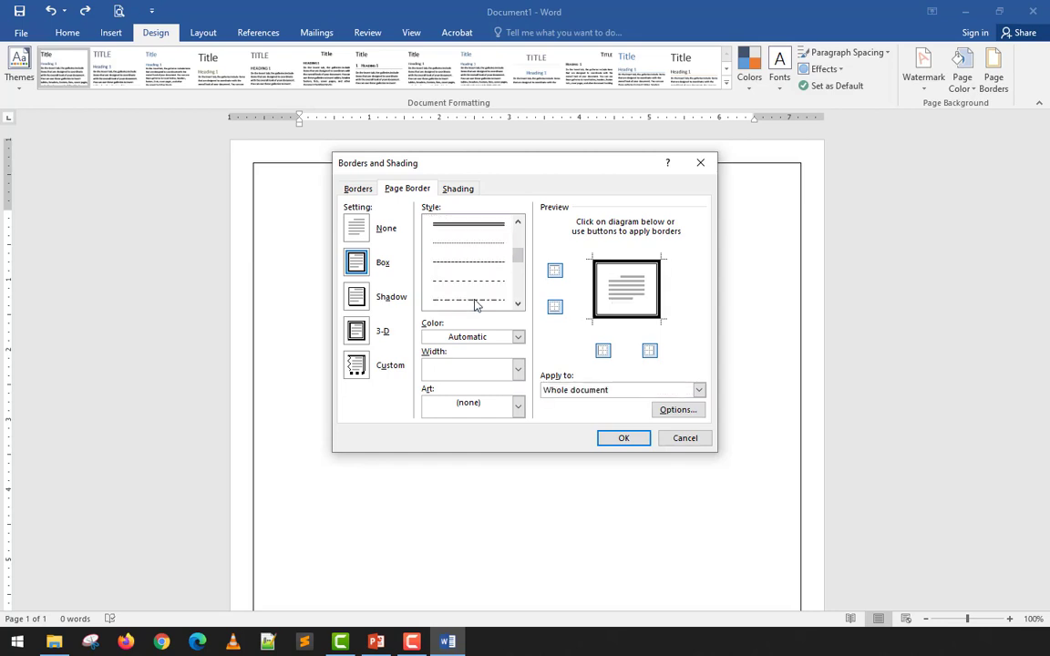
pyautogui.click(471, 300)
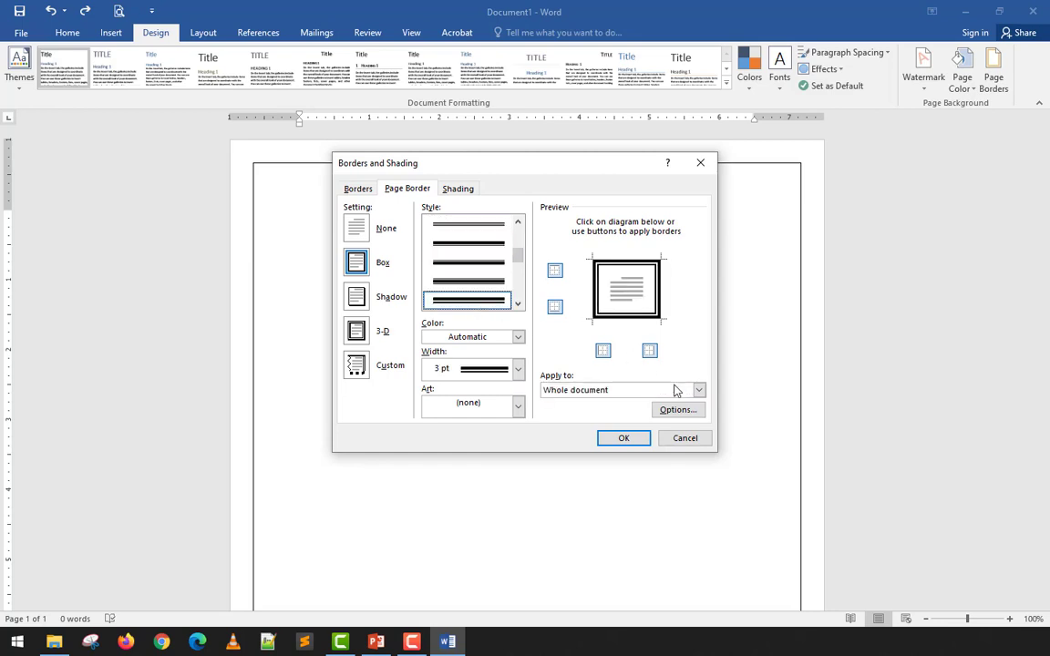
pyautogui.click(623, 438)
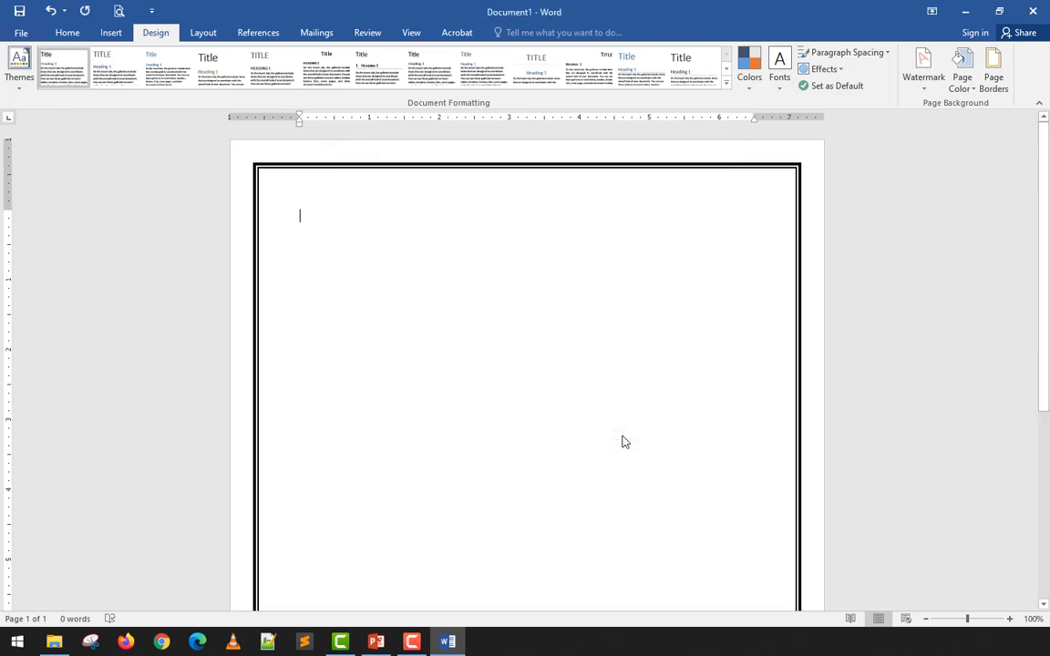
pyautogui.scroll(-5, 734, 227)
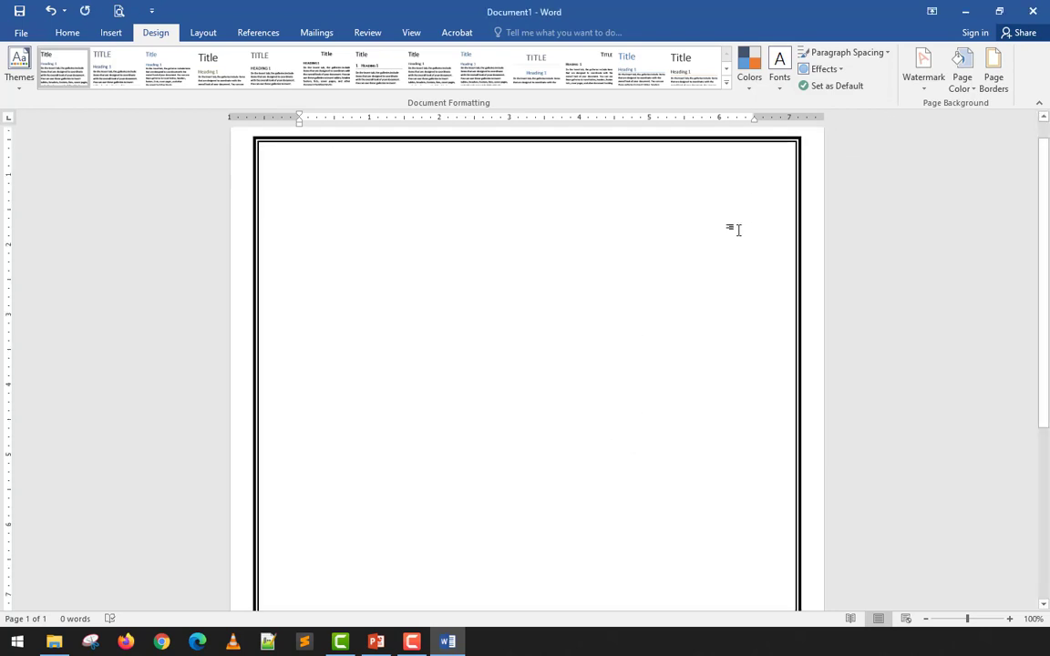
pyautogui.scroll(10, 806, 493)
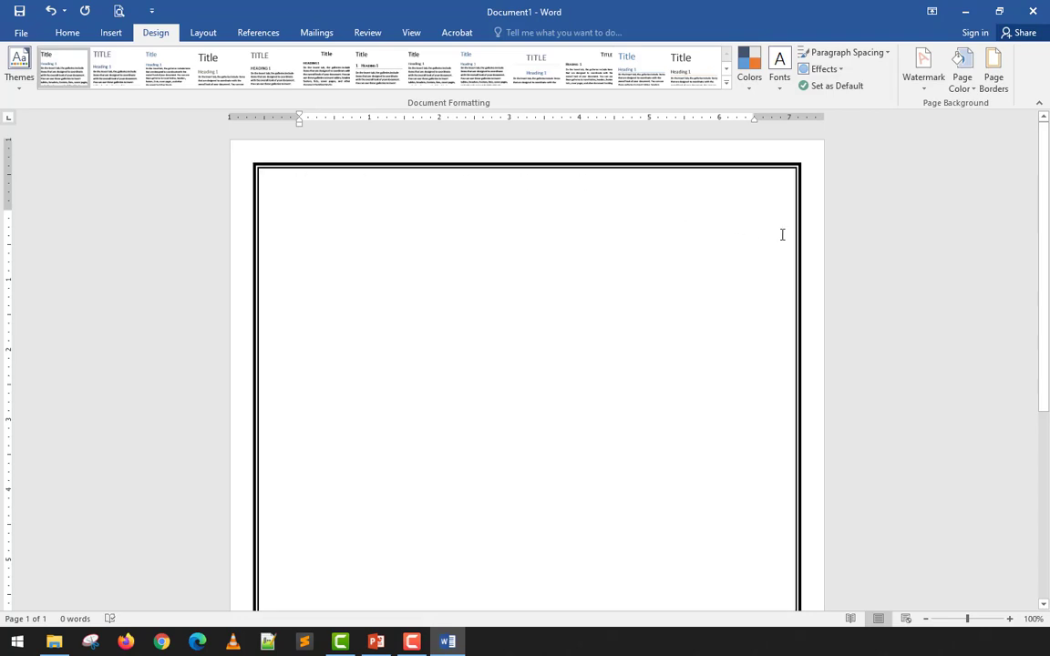
# - Reopen the page border settings and choose the line style shaded from grey to black, just below the slanted-dash line
pyautogui.click(992, 82)
pyautogui.scroll(-3, 482, 300)
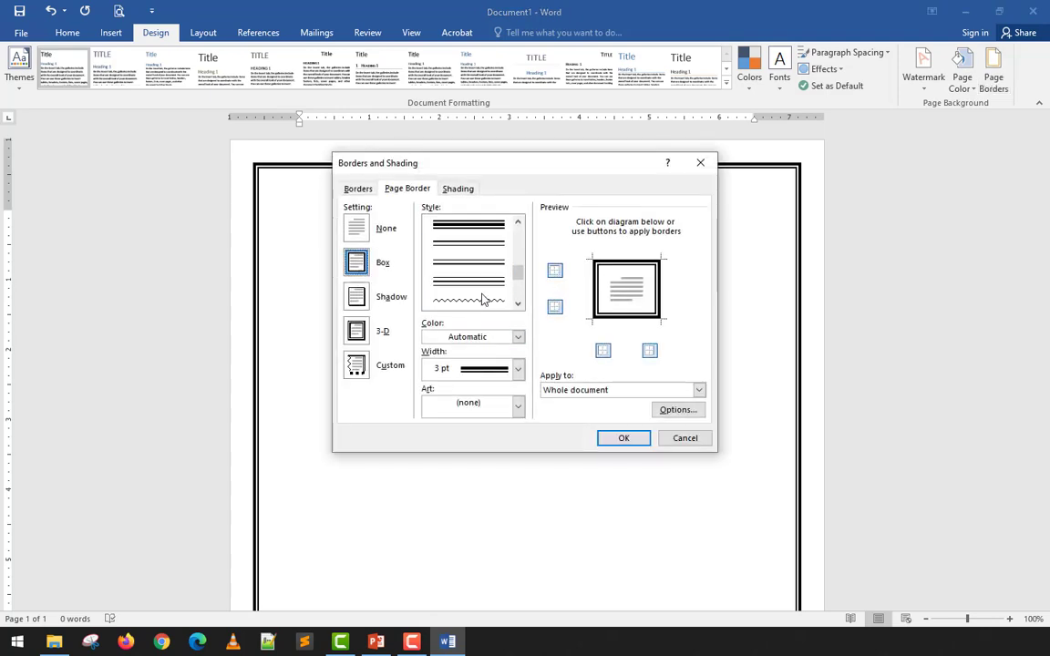
pyautogui.scroll(-3, 486, 257)
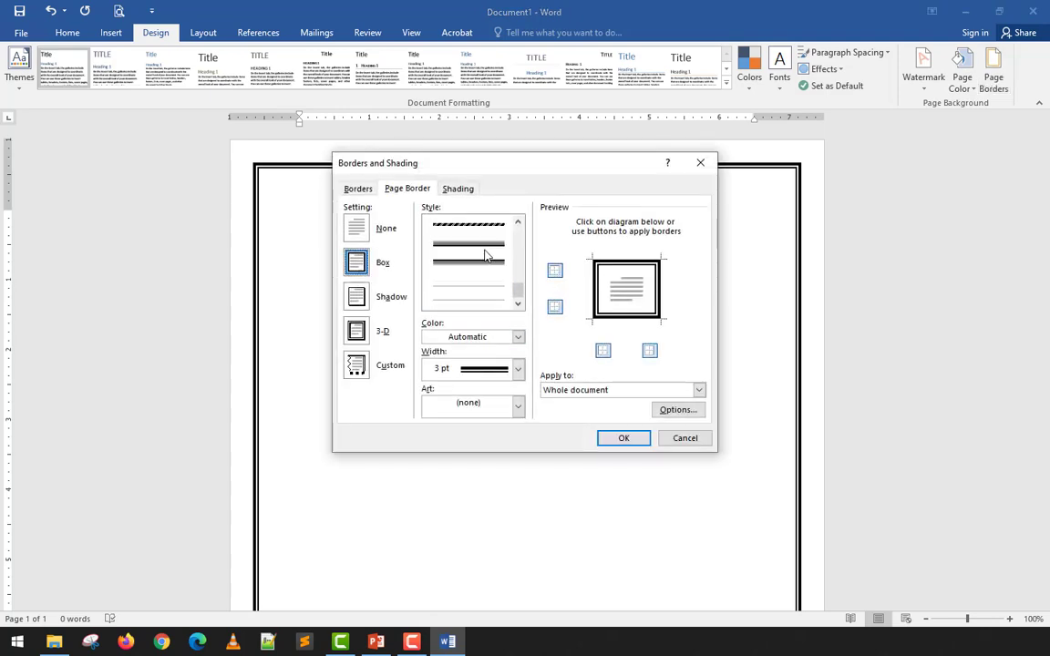
pyautogui.scroll(1, 476, 260)
pyautogui.click(468, 300)
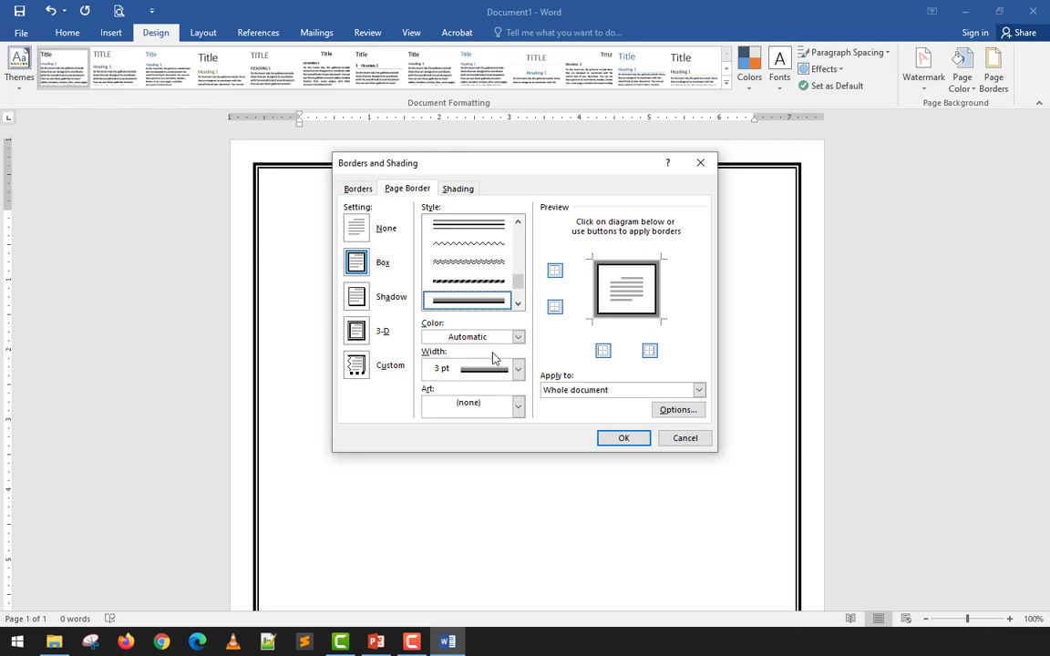
# - Set the page border's color to standard red and its width to 6 pt, apply it, and check it on the page
pyautogui.click(508, 337)
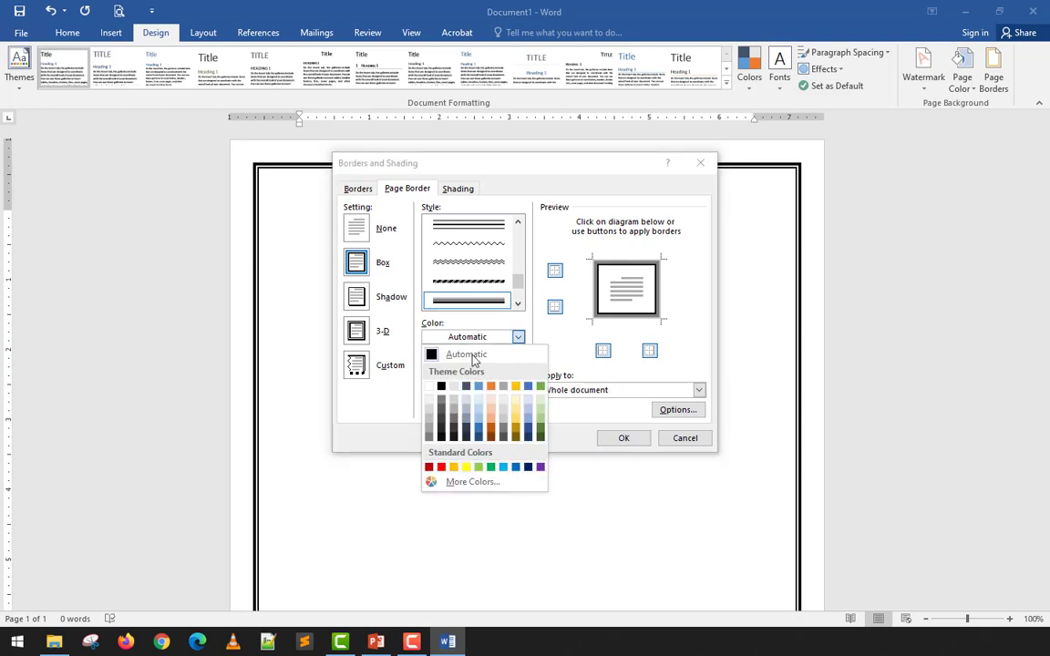
pyautogui.click(441, 468)
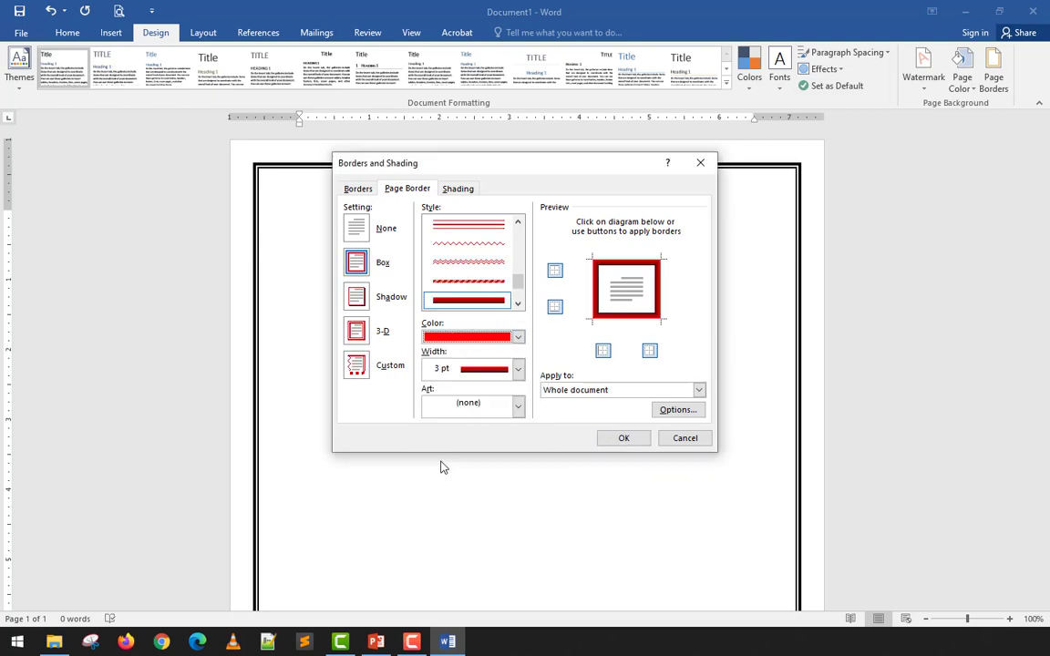
pyautogui.click(515, 369)
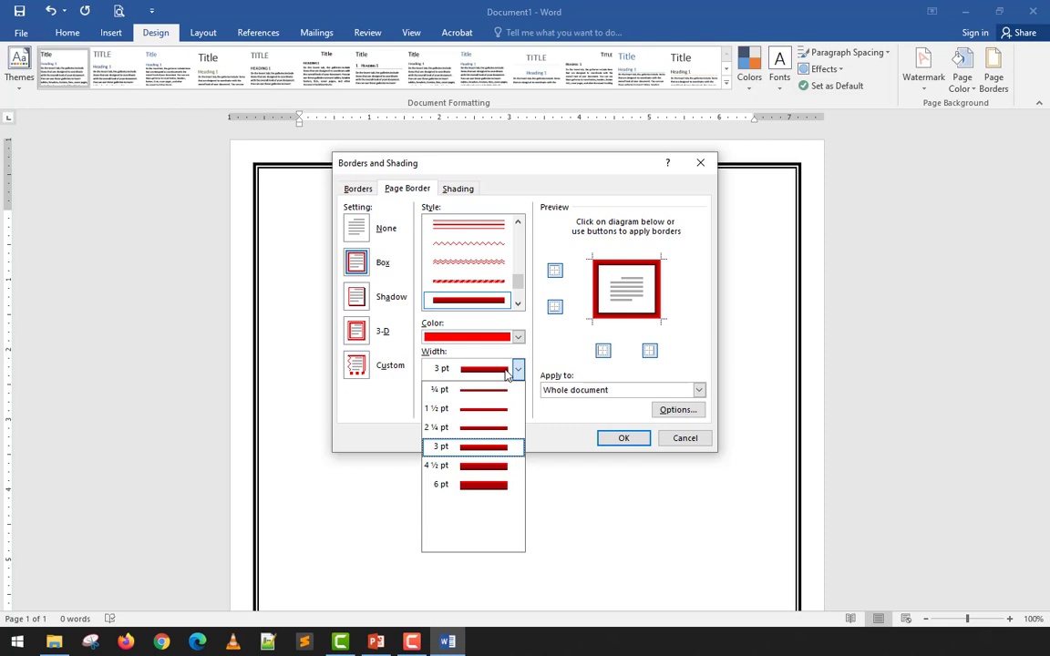
pyautogui.click(487, 485)
pyautogui.click(624, 439)
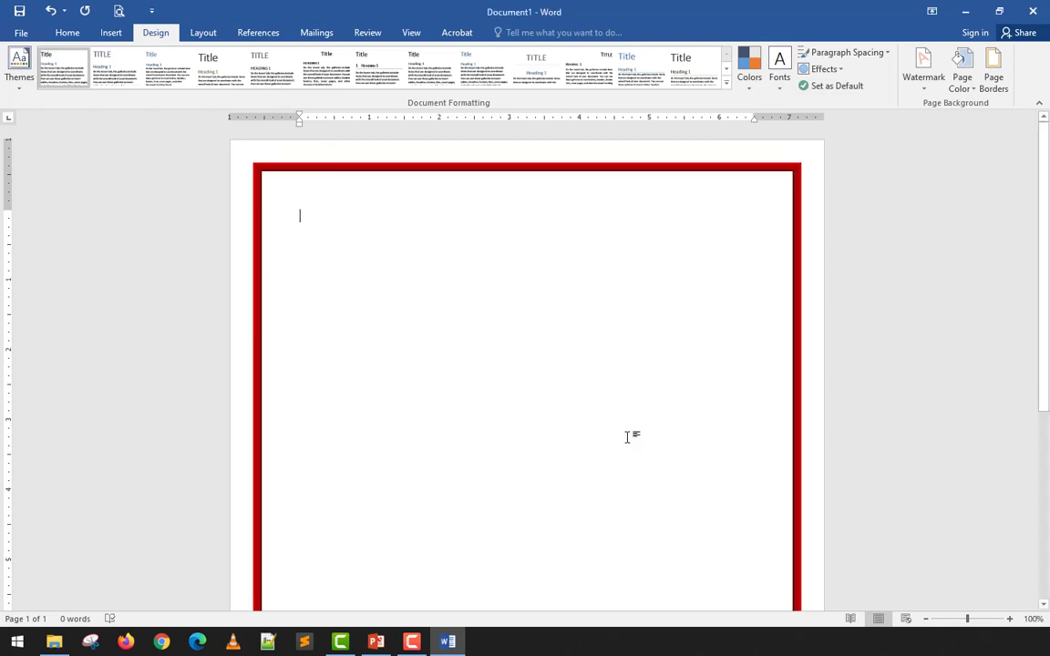
pyautogui.scroll(-3, 667, 389)
pyautogui.scroll(3, 666, 387)
# - Replace the line border with the red hearts art border for the whole document and check it on the page
pyautogui.click(999, 78)
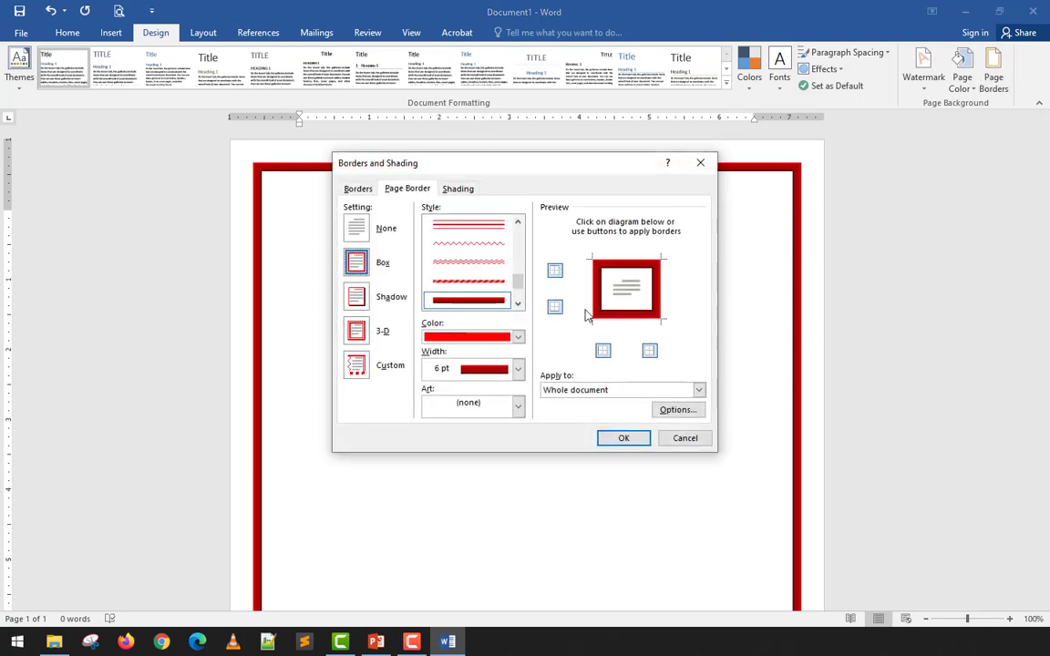
pyautogui.moveTo(518, 287)
pyautogui.mouseDown()
pyautogui.moveTo(519, 300)
pyautogui.moveTo(524, 264)
pyautogui.moveTo(515, 299)
pyautogui.mouseUp()
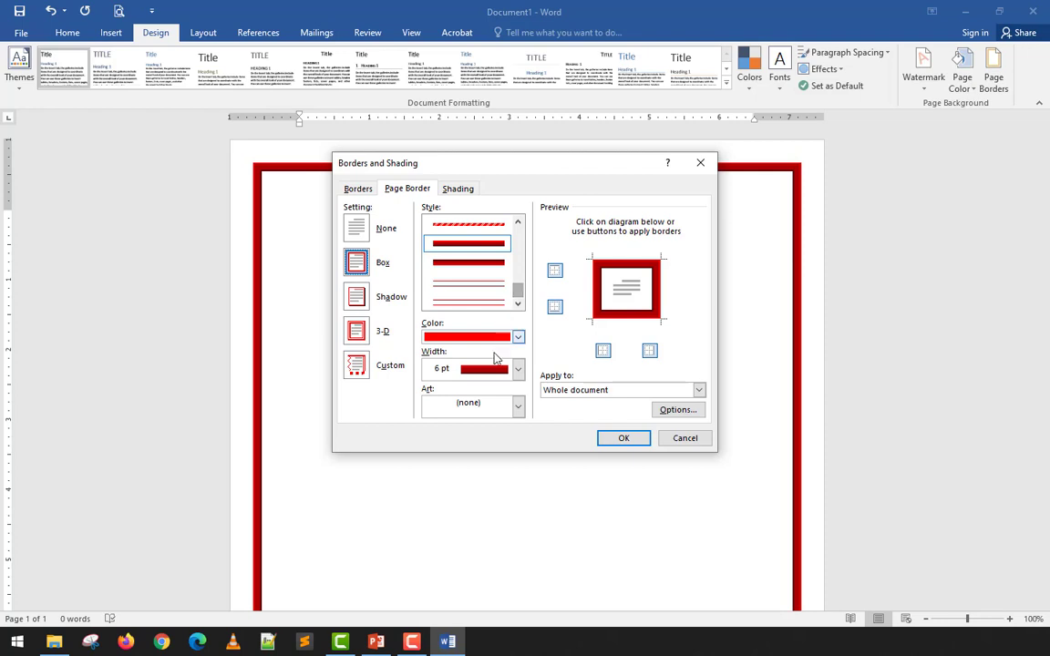
pyautogui.click(492, 406)
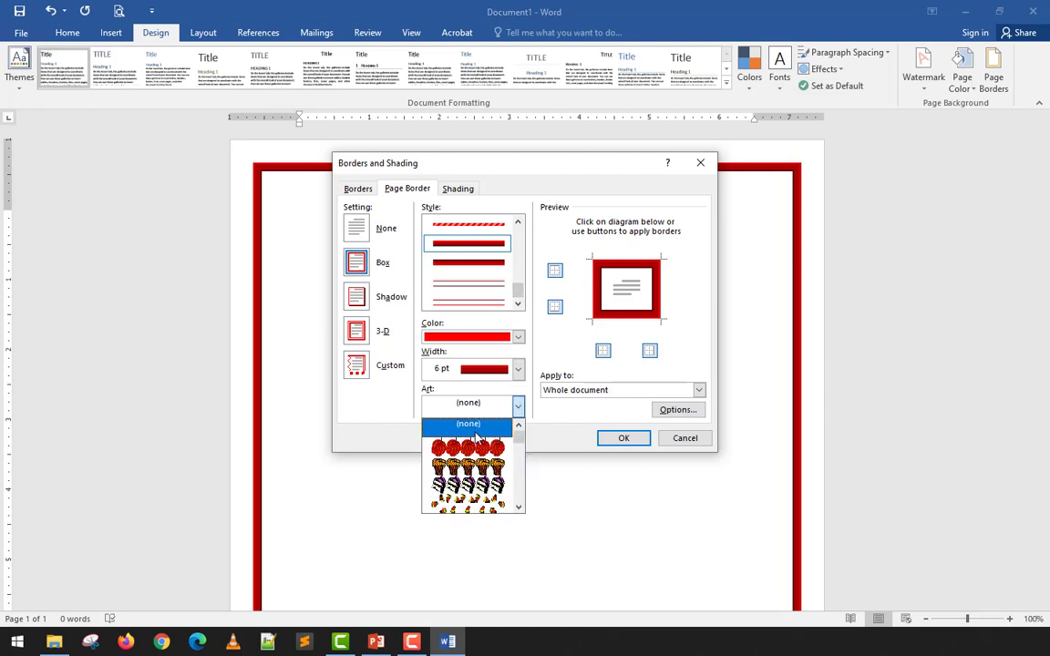
pyautogui.scroll(-5, 475, 441)
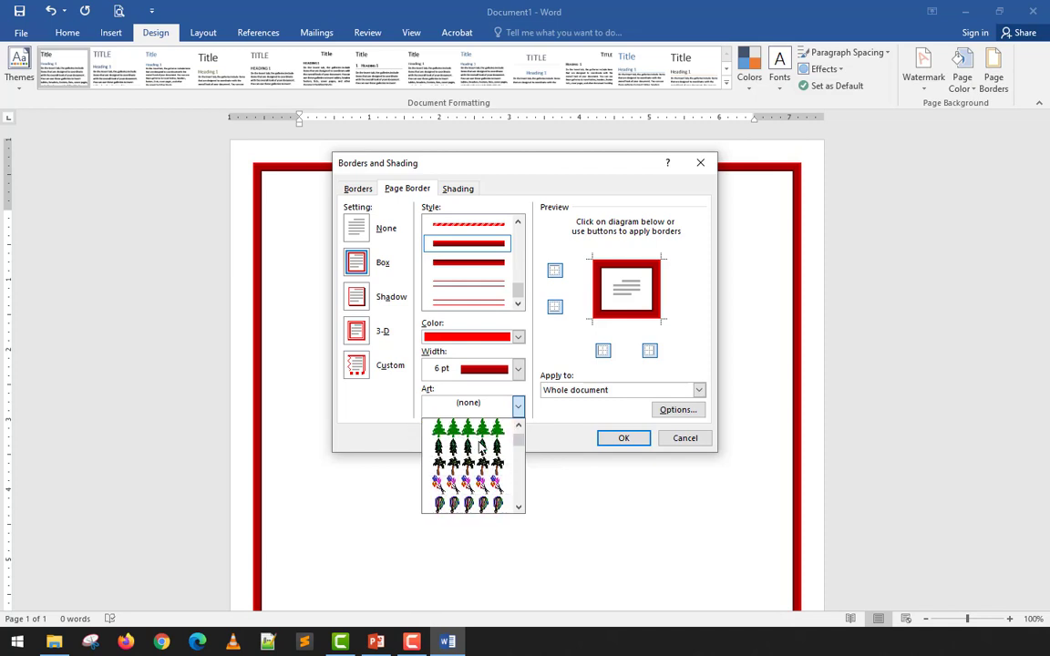
pyautogui.scroll(-6, 480, 445)
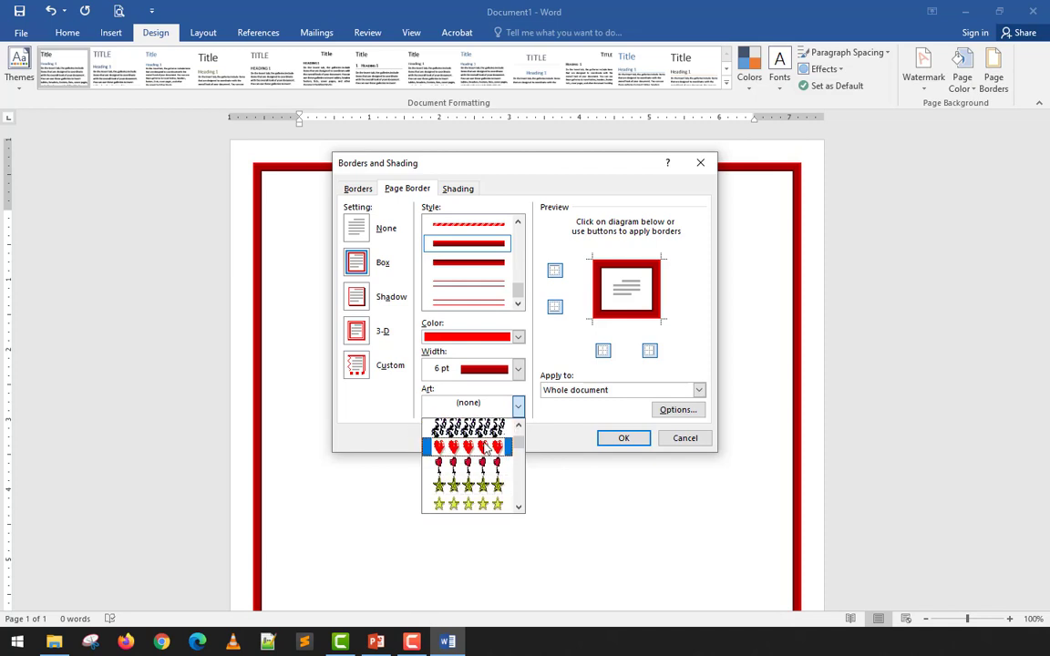
pyautogui.click(487, 447)
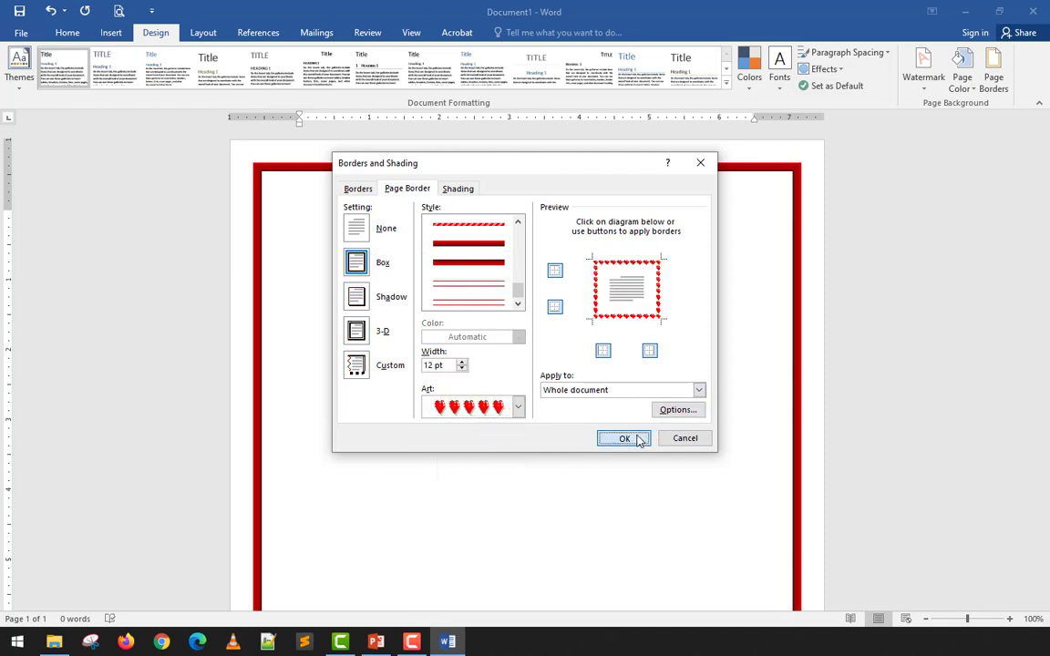
pyautogui.click(625, 438)
pyautogui.scroll(-10, 722, 319)
pyautogui.scroll(10, 722, 320)
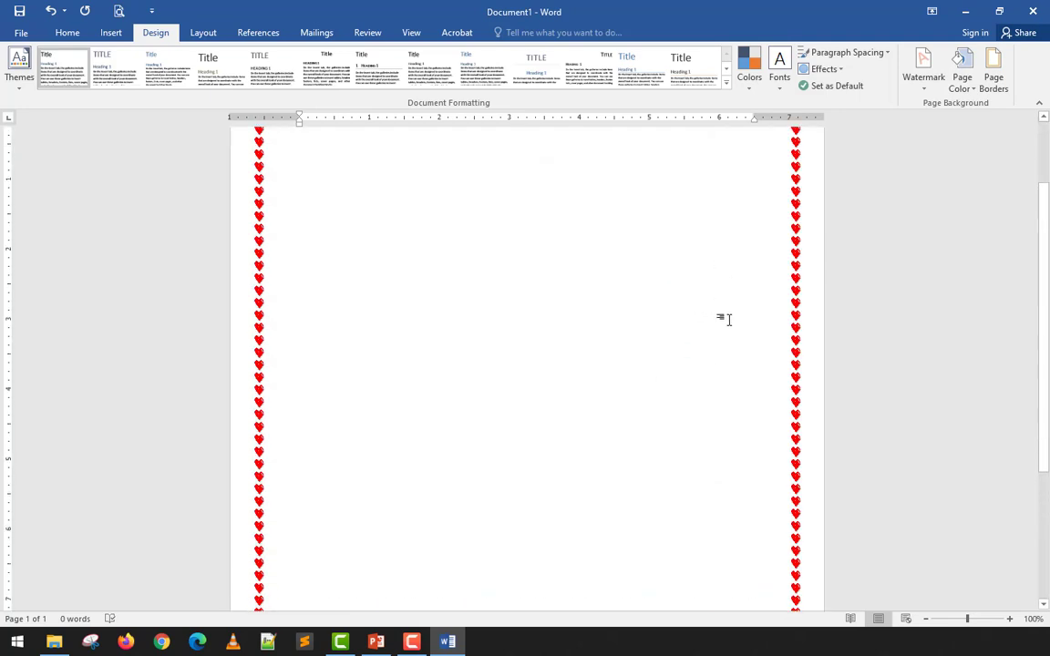
# - Increase the width of the hearts page border to 25 pt and check it along the whole page
pyautogui.click(996, 83)
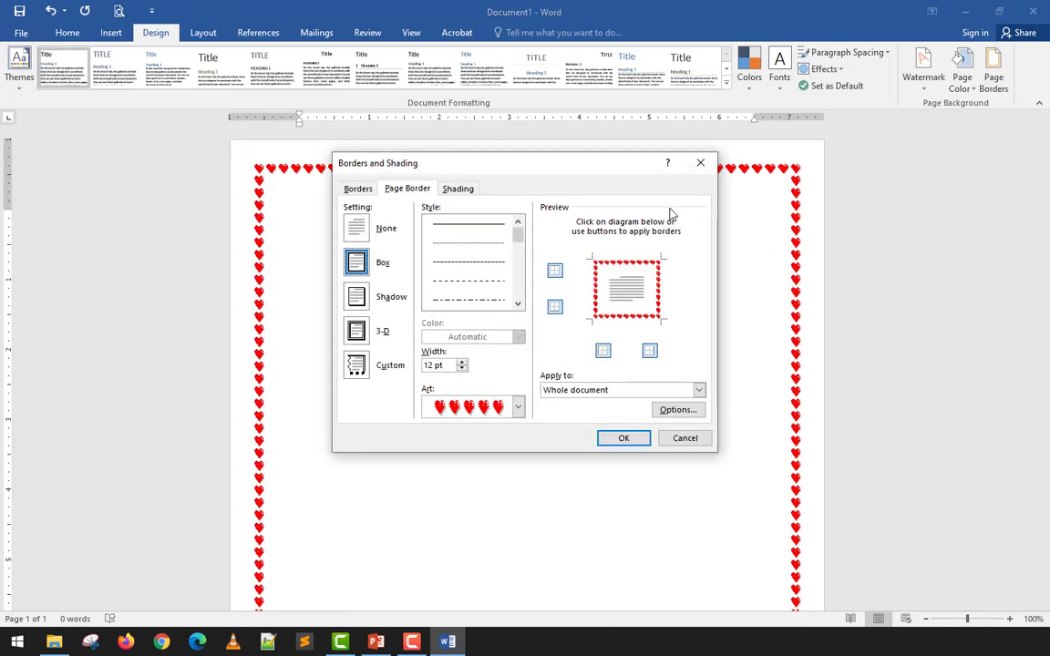
pyautogui.click(463, 362)
pyautogui.click(462, 361)
pyautogui.click(463, 361)
pyautogui.click(462, 361)
pyautogui.click(462, 361)
pyautogui.click(462, 361)
pyautogui.click(462, 361)
pyautogui.click(462, 361)
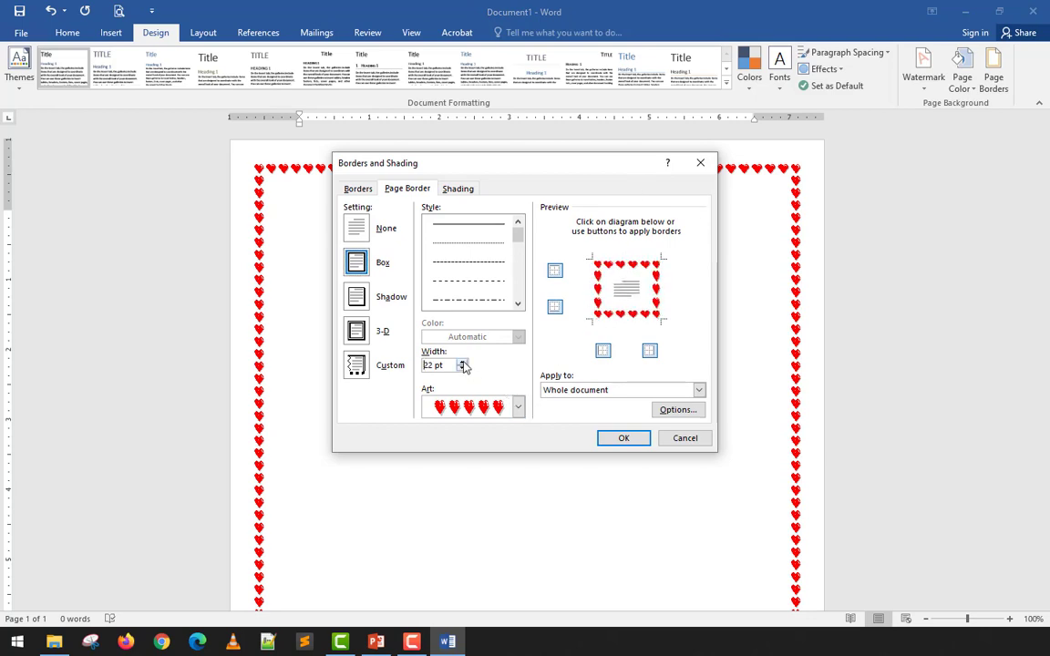
pyautogui.click(462, 361)
pyautogui.click(462, 361)
pyautogui.click(622, 436)
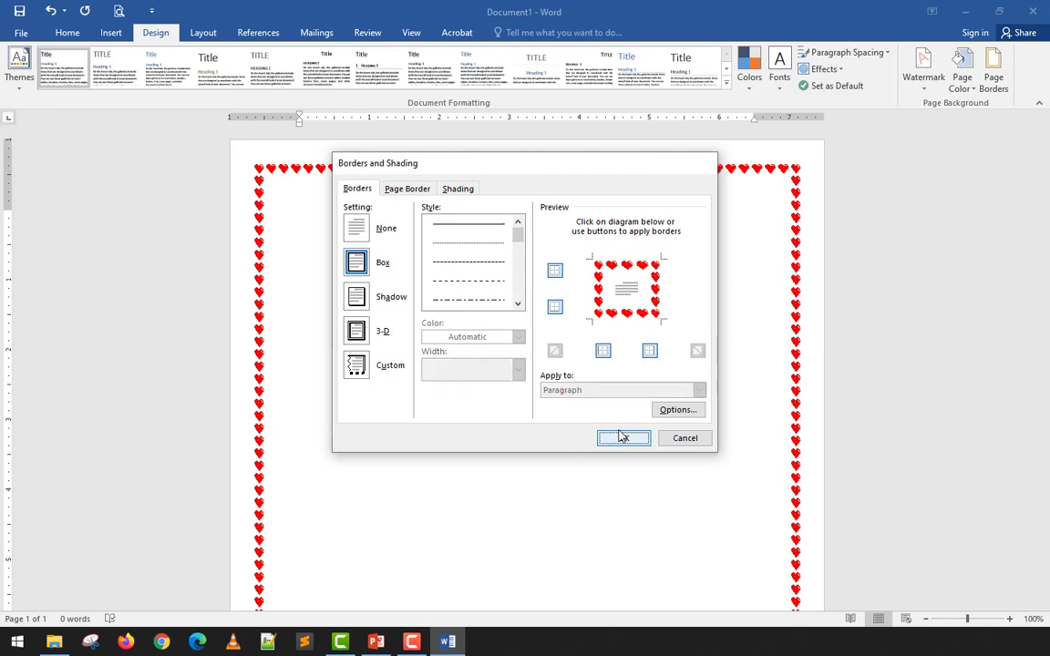
pyautogui.scroll(-6, 497, 488)
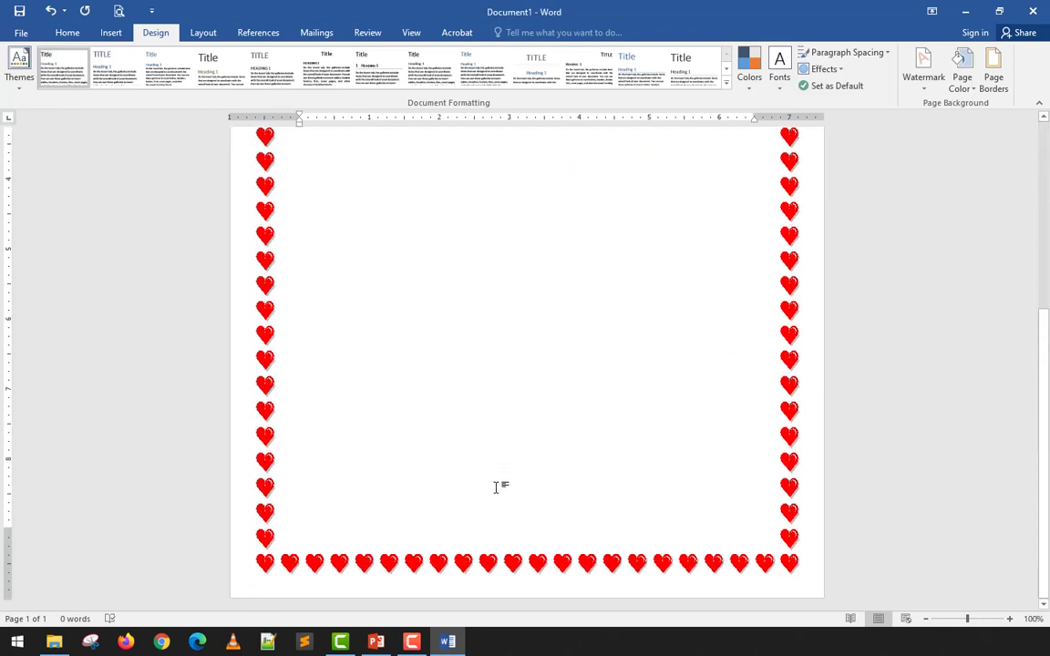
pyautogui.scroll(6, 497, 488)
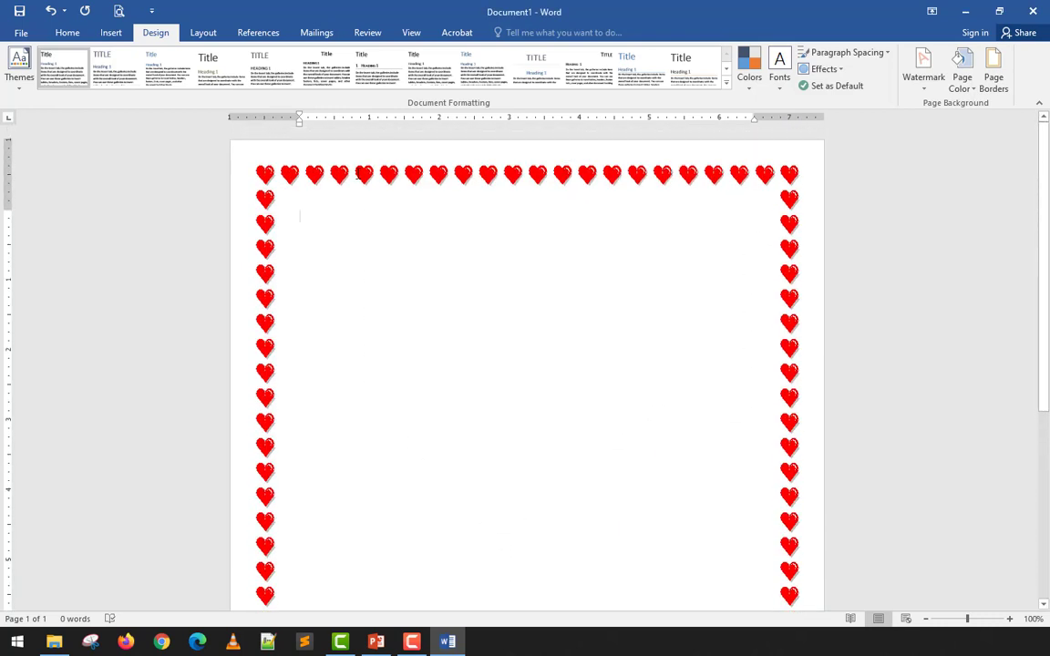
pyautogui.scroll(-6, 759, 452)
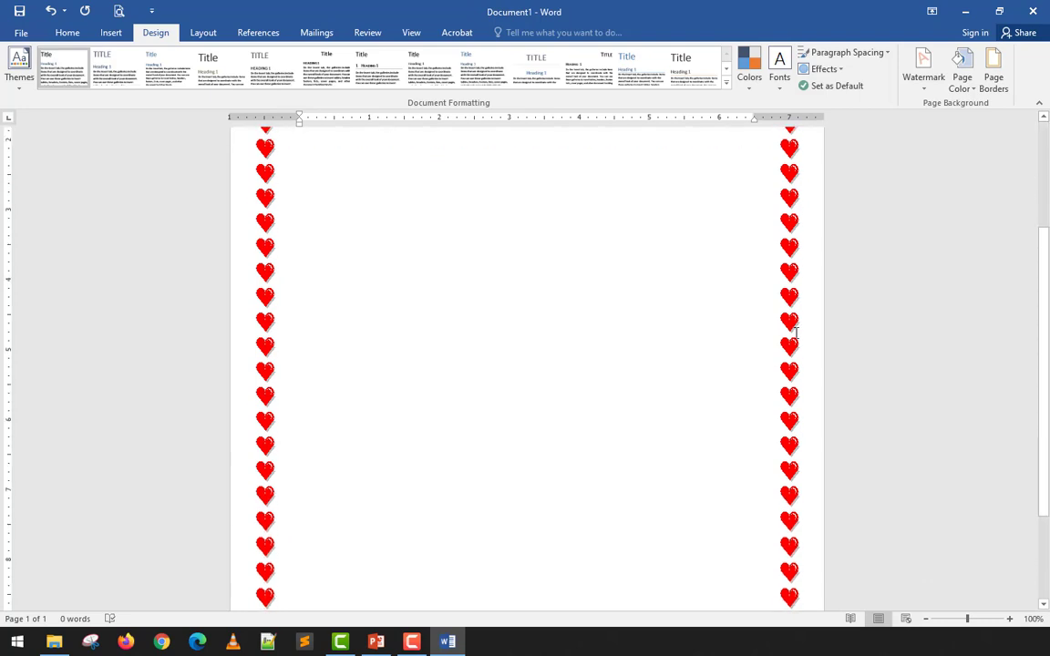
pyautogui.scroll(6, 759, 403)
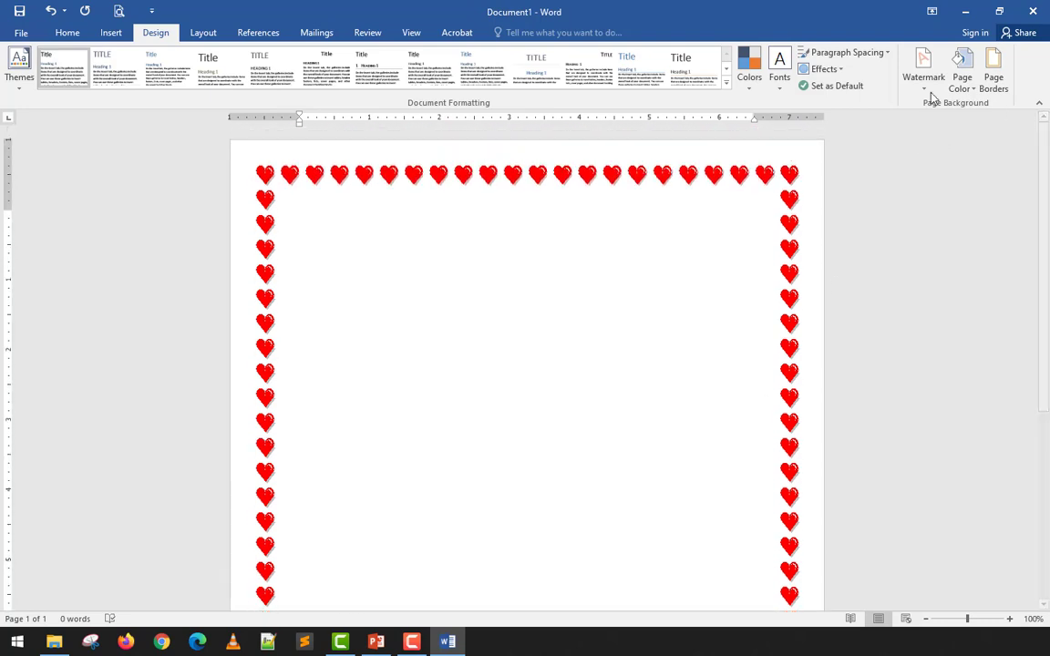
# - Browse the art borders, apply the black band with white flowers to the whole document, and check it on the page
pyautogui.click(994, 74)
pyautogui.click(501, 406)
pyautogui.scroll(-10, 474, 465)
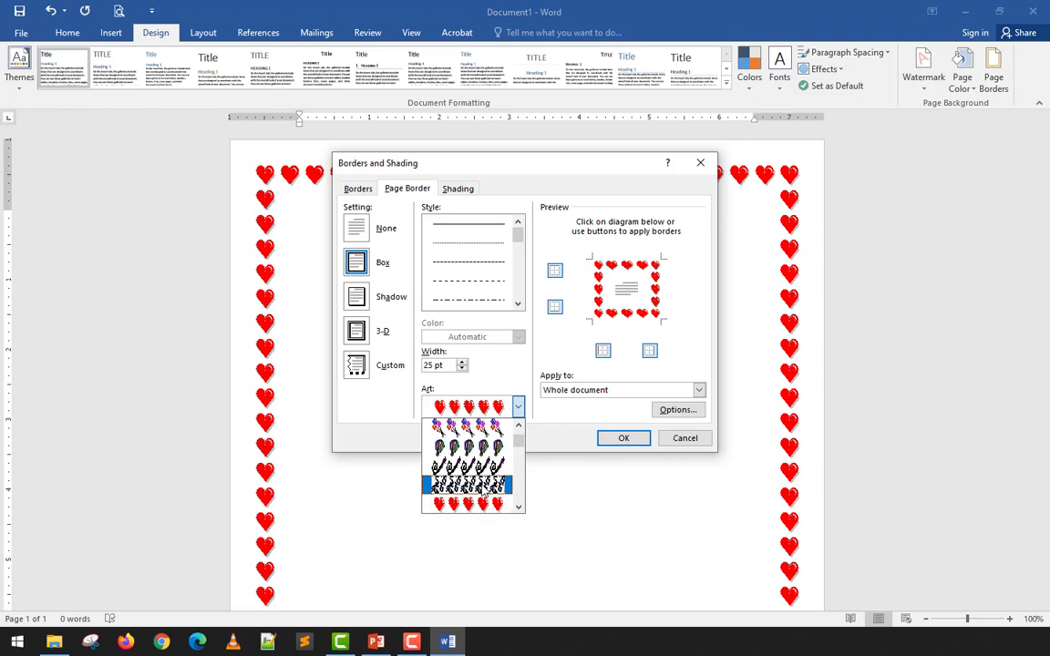
pyautogui.scroll(-10, 481, 488)
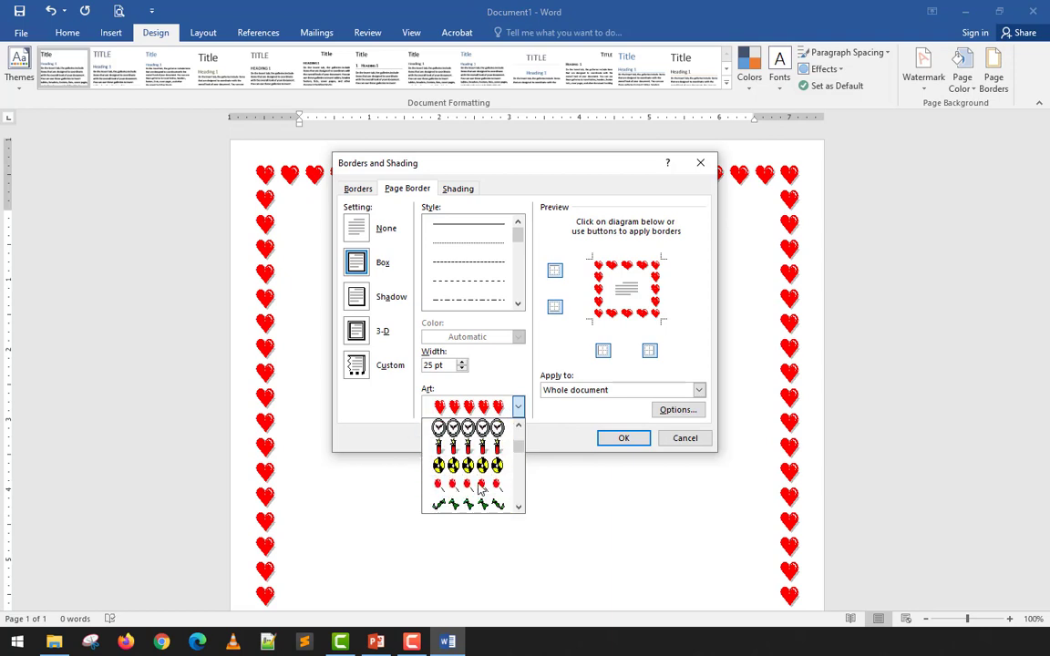
pyautogui.scroll(-3, 468, 481)
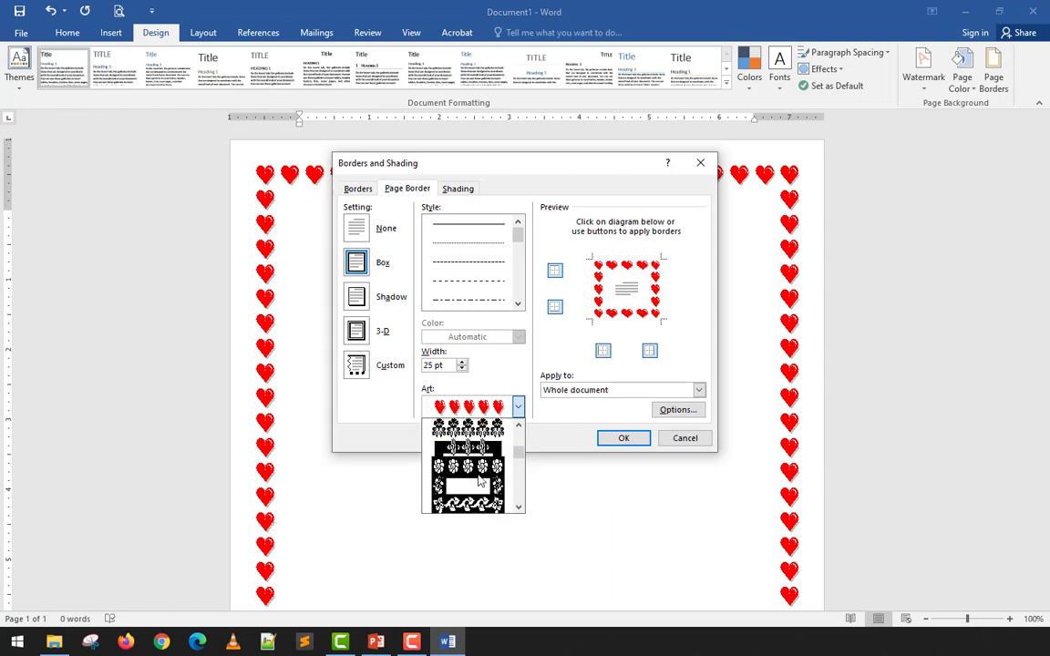
pyautogui.click(467, 432)
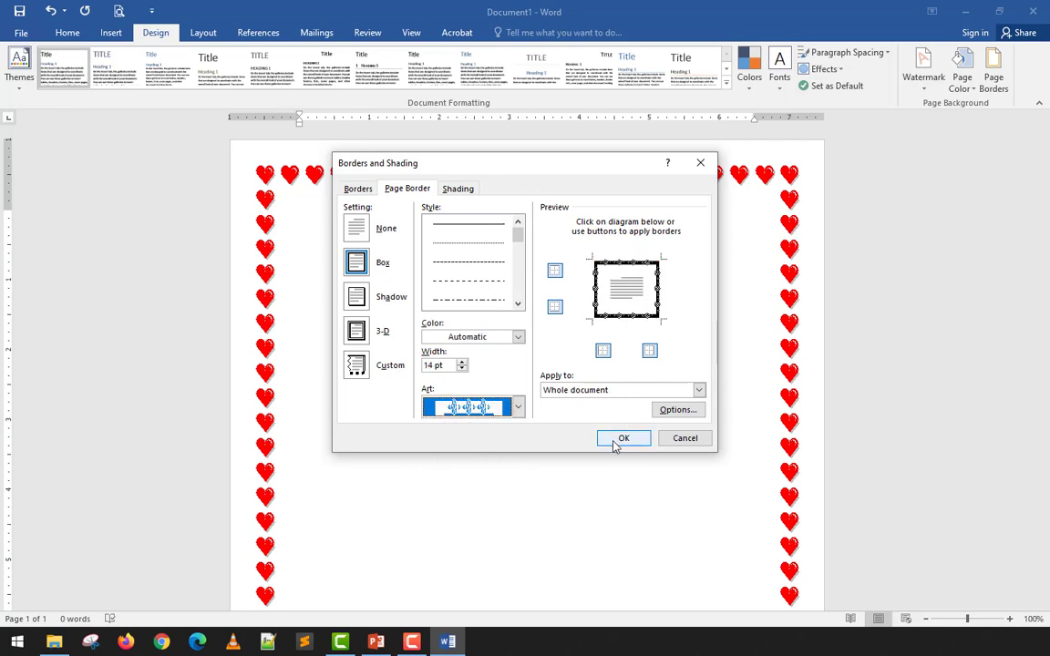
pyautogui.click(620, 440)
pyautogui.scroll(-2, 698, 399)
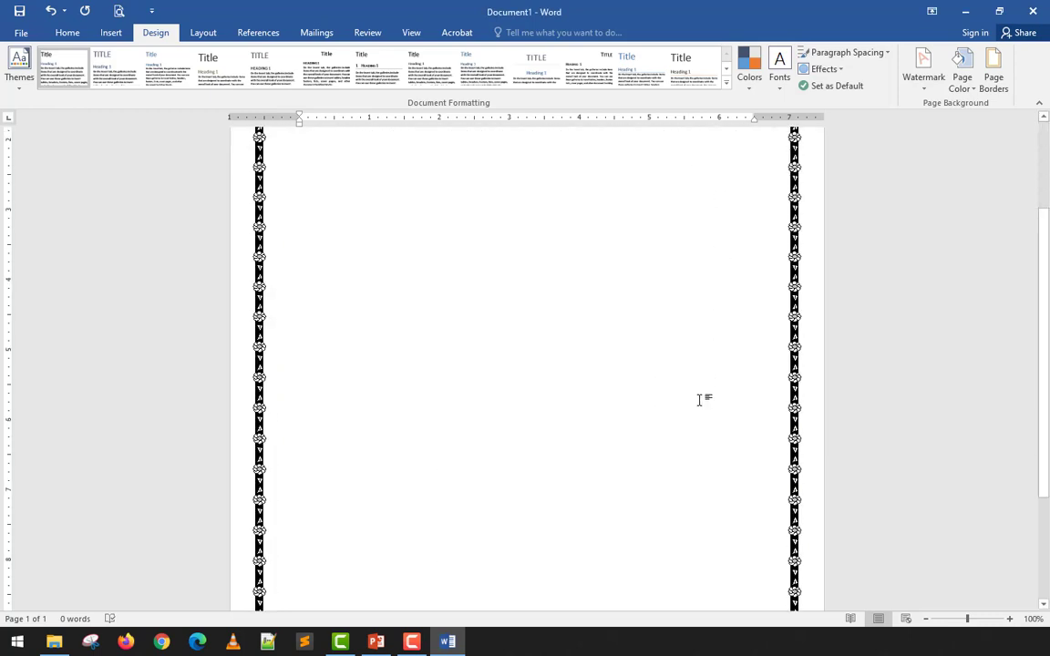
# - Apply the orange-and-black interlaced knot art border at 16 pt to the whole document and check it on the page and in the print preview
pyautogui.scroll(1, 820, 274)
pyautogui.click(993, 73)
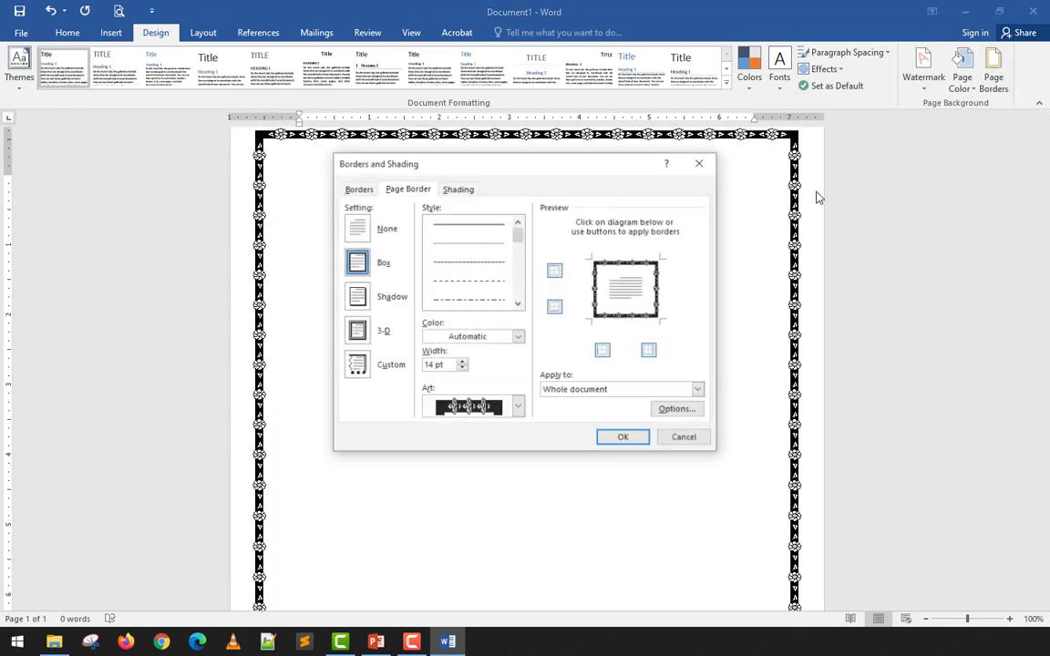
pyautogui.click(518, 407)
pyautogui.scroll(-4, 486, 472)
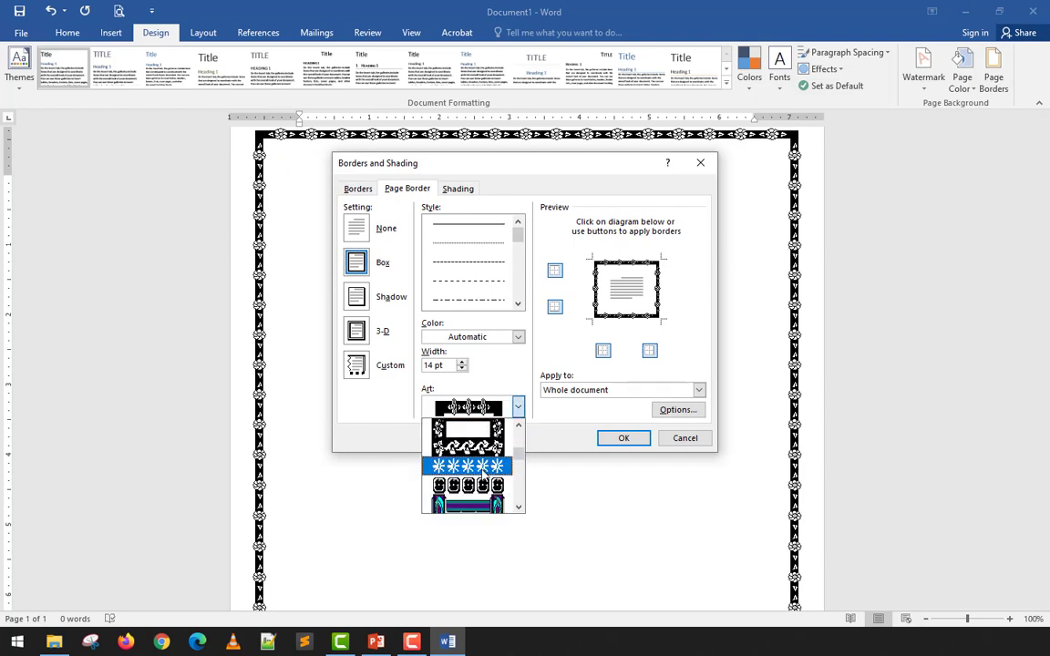
pyautogui.scroll(-5, 485, 473)
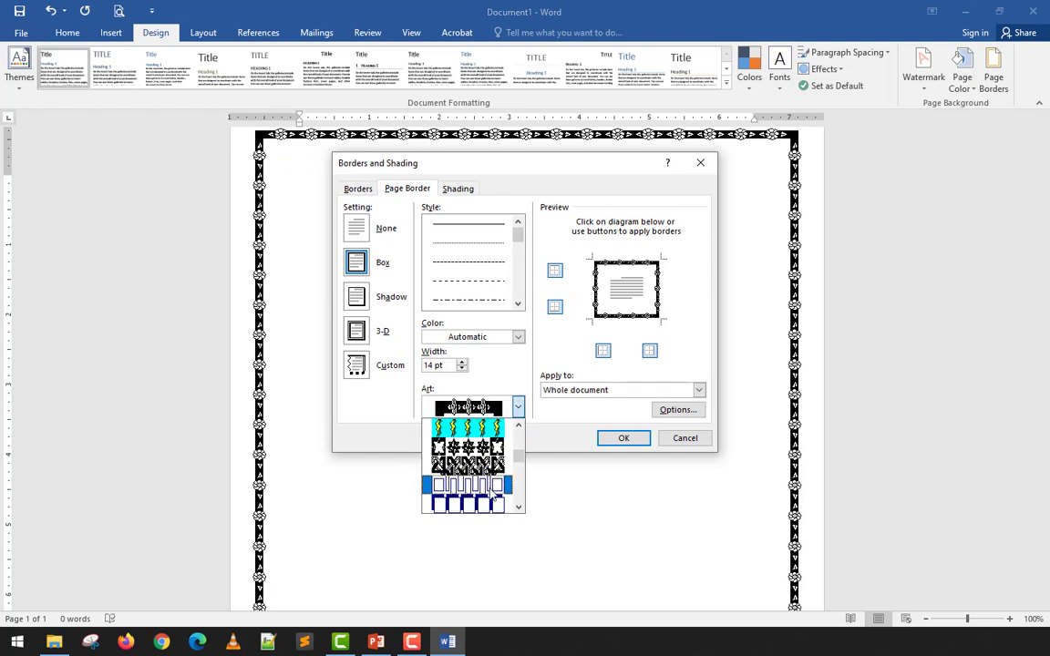
pyautogui.click(493, 466)
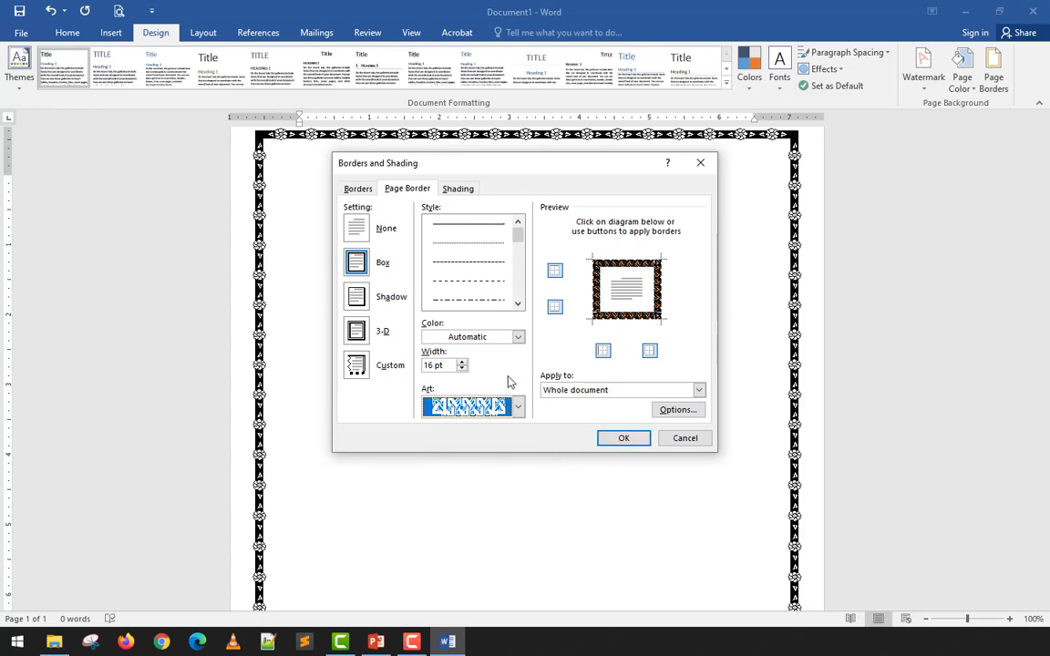
pyautogui.click(627, 438)
pyautogui.scroll(-5, 731, 357)
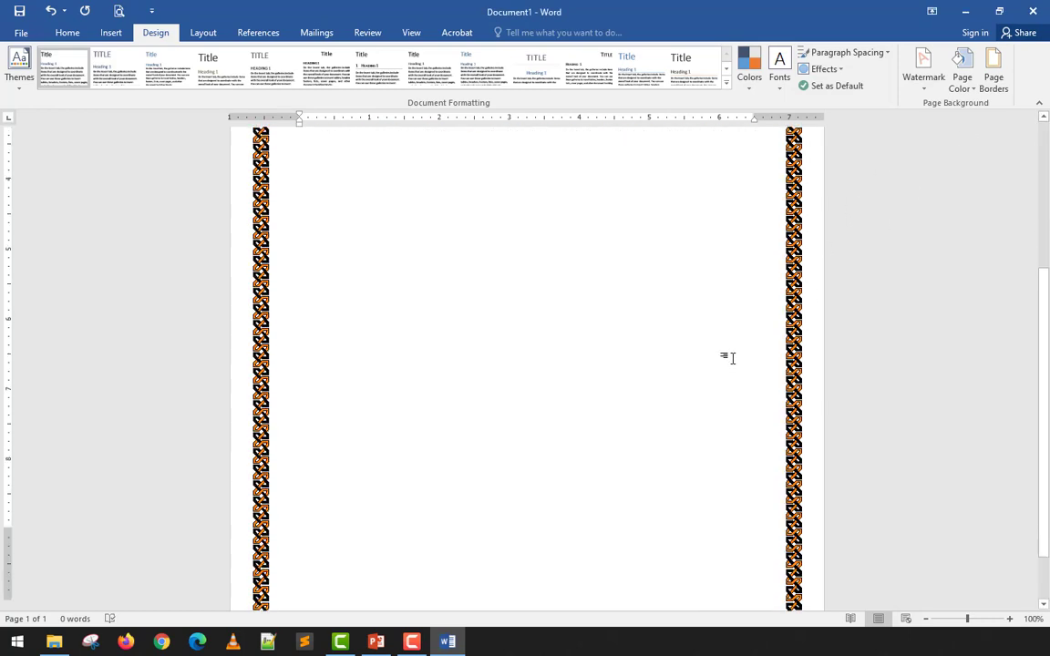
pyautogui.click(113, 10)
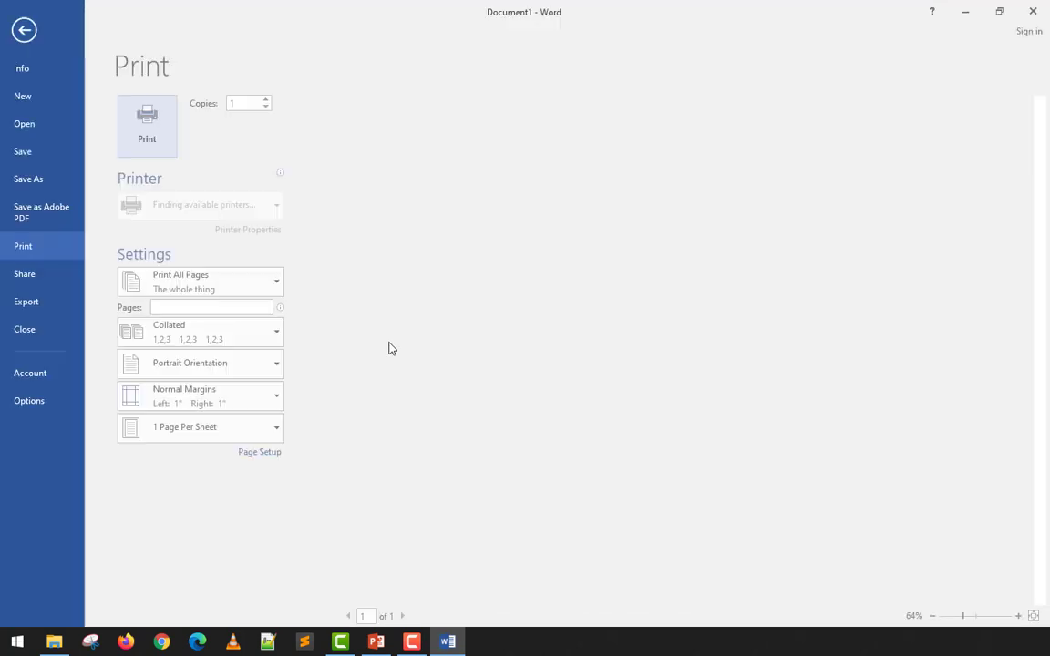
pyautogui.click(30, 30)
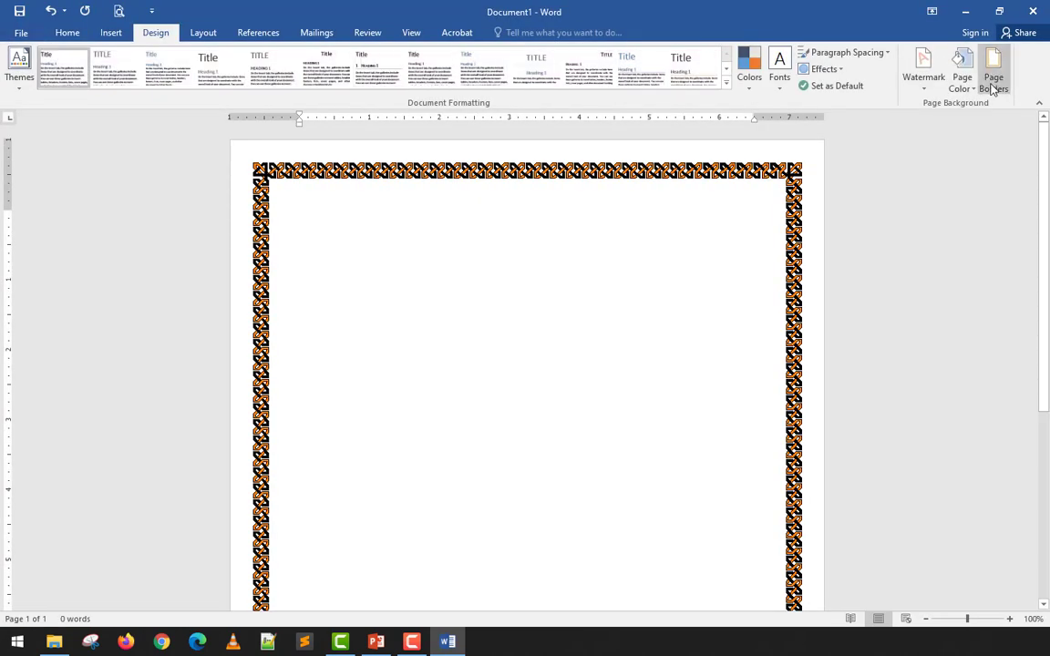
# - Replace the page border with the blue Greek-key art border at 10 pt for the whole document
pyautogui.click(992, 83)
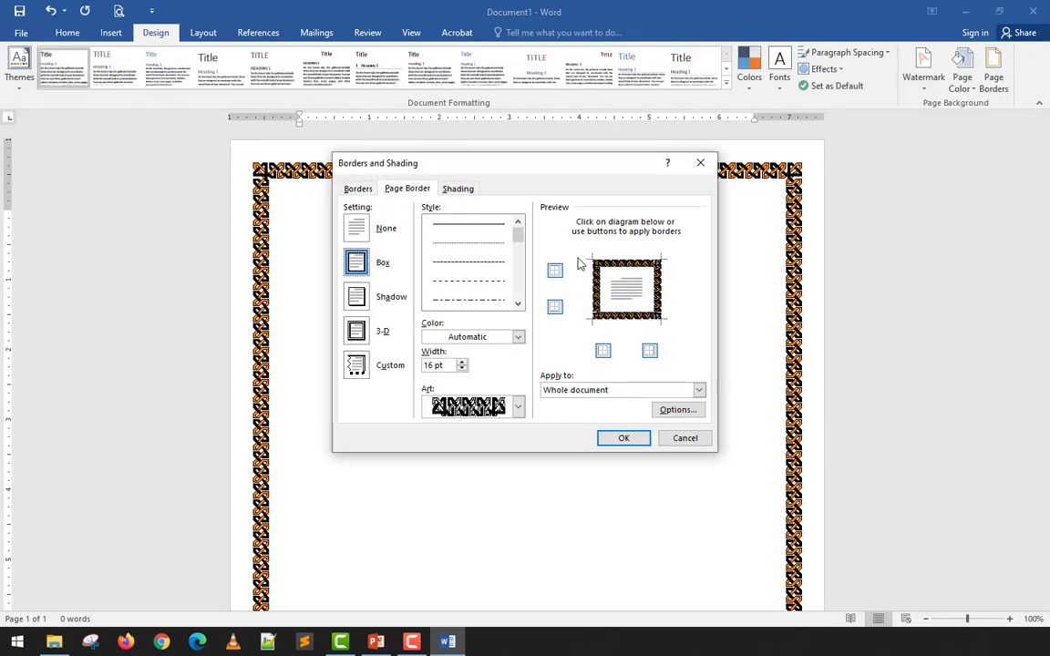
pyautogui.click(518, 406)
pyautogui.scroll(-5, 465, 456)
pyautogui.click(469, 446)
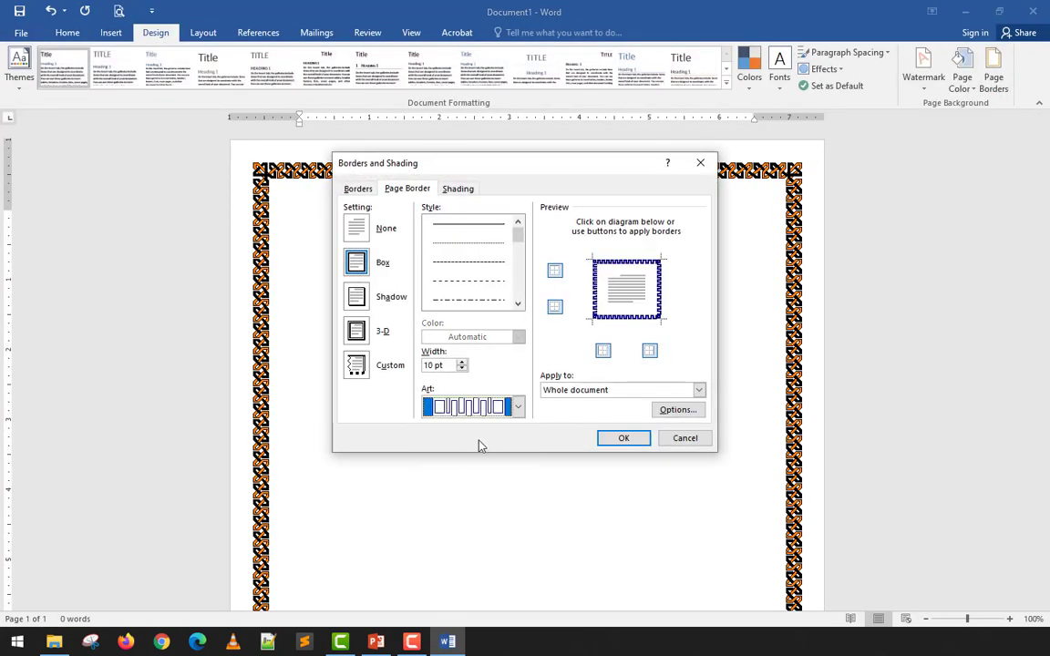
pyautogui.click(622, 437)
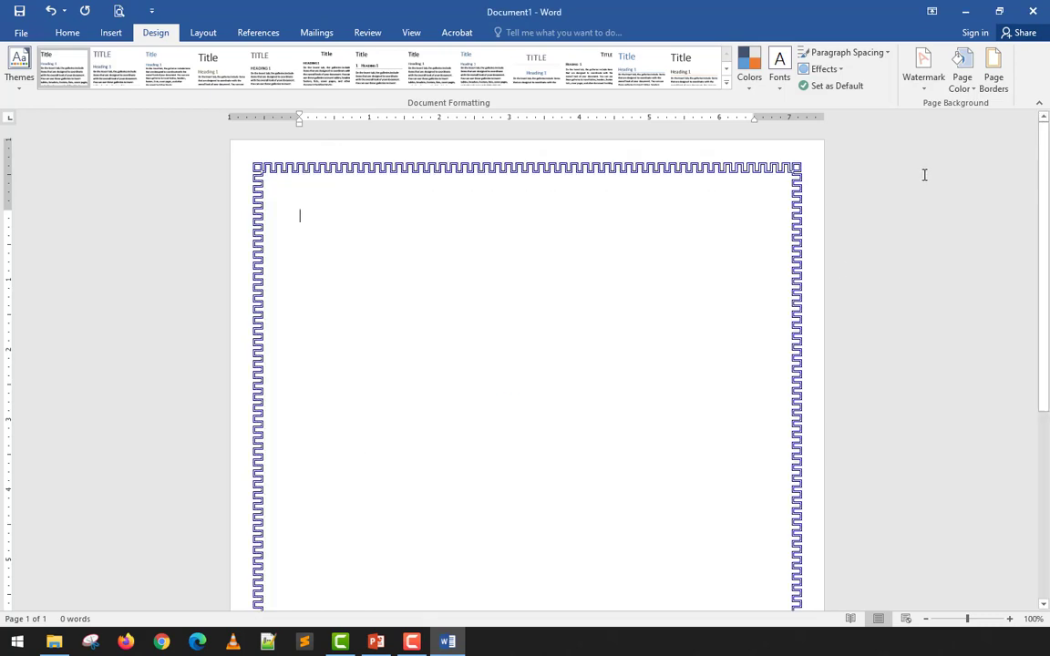
# - Apply the navy line art border with interlocking corner squares at 18 pt to the whole document and review it on the page
pyautogui.click(993, 84)
pyautogui.click(518, 407)
pyautogui.scroll(-4, 469, 465)
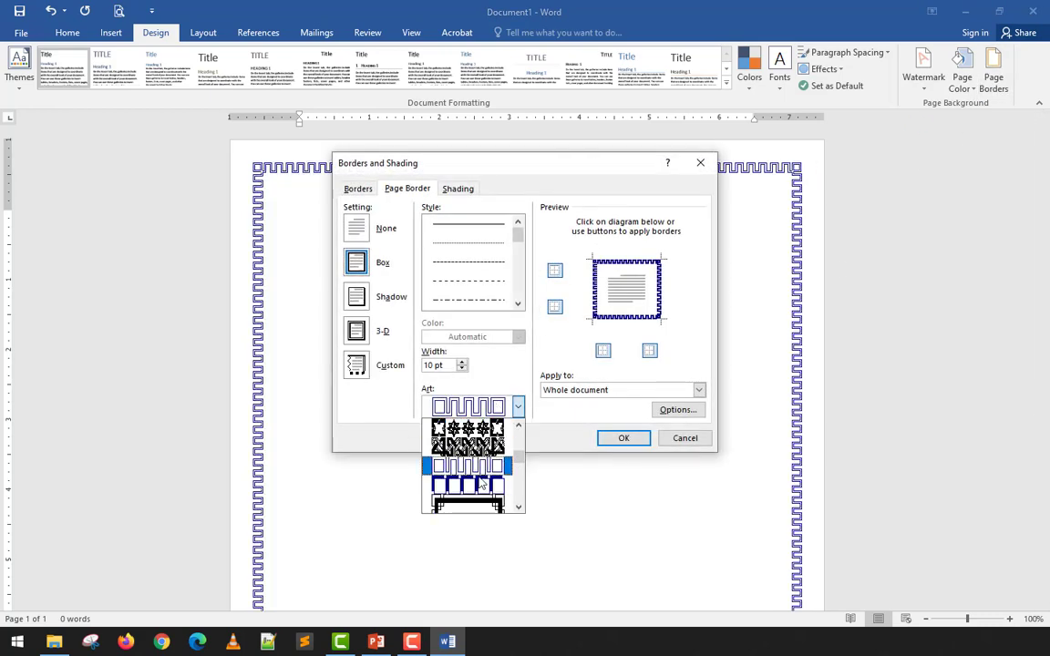
pyautogui.click(471, 501)
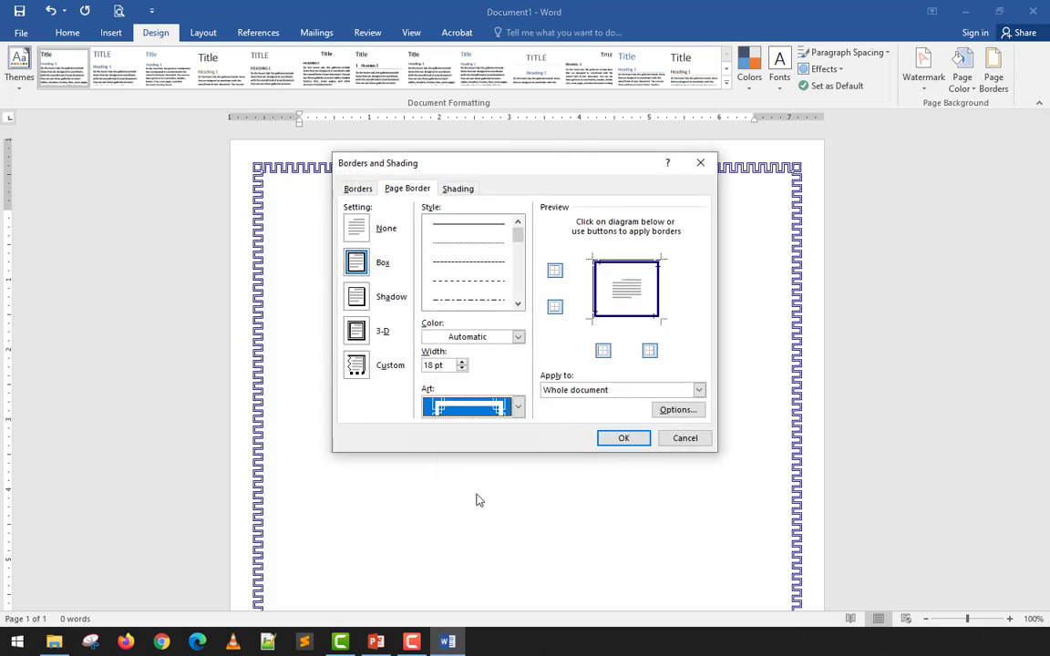
pyautogui.click(623, 438)
pyautogui.scroll(-7, 720, 322)
pyautogui.scroll(3, 720, 321)
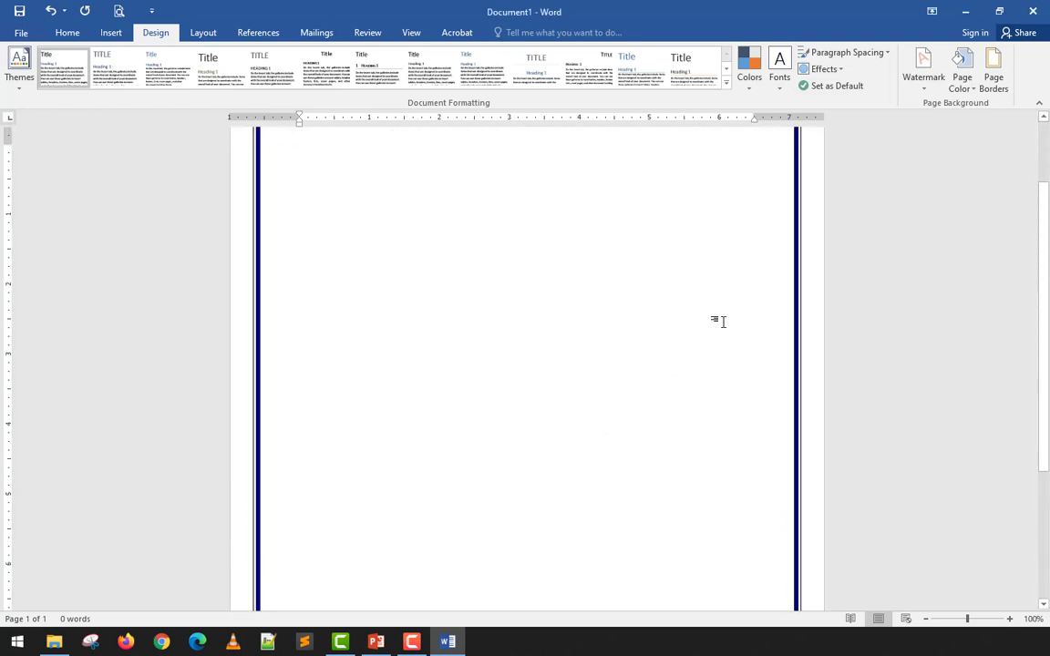
pyautogui.scroll(4, 720, 321)
pyautogui.click(994, 77)
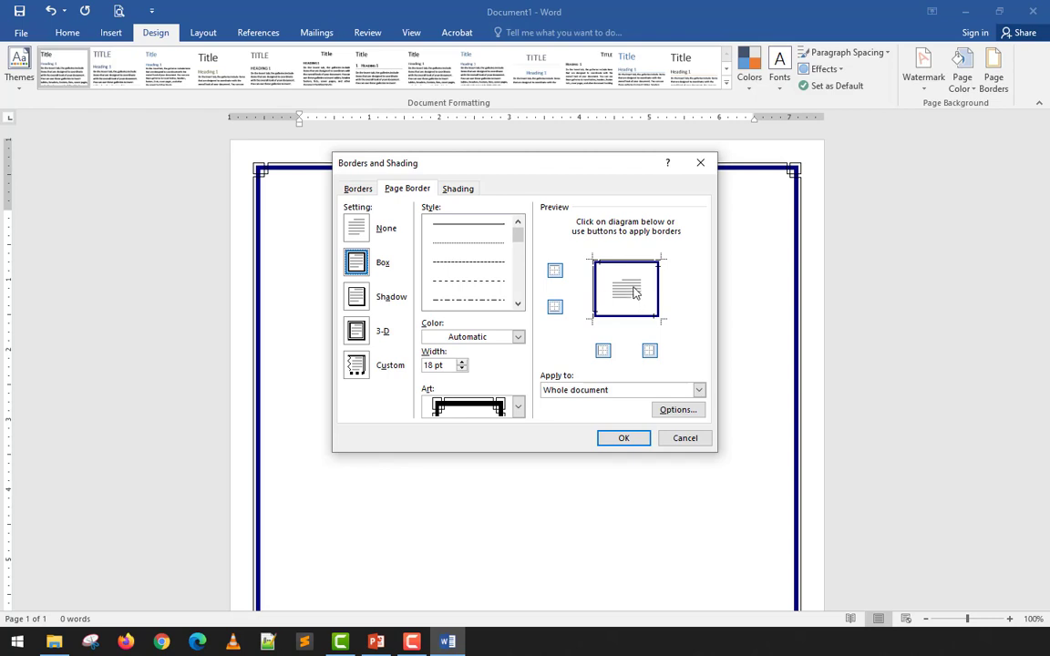
pyautogui.click(623, 438)
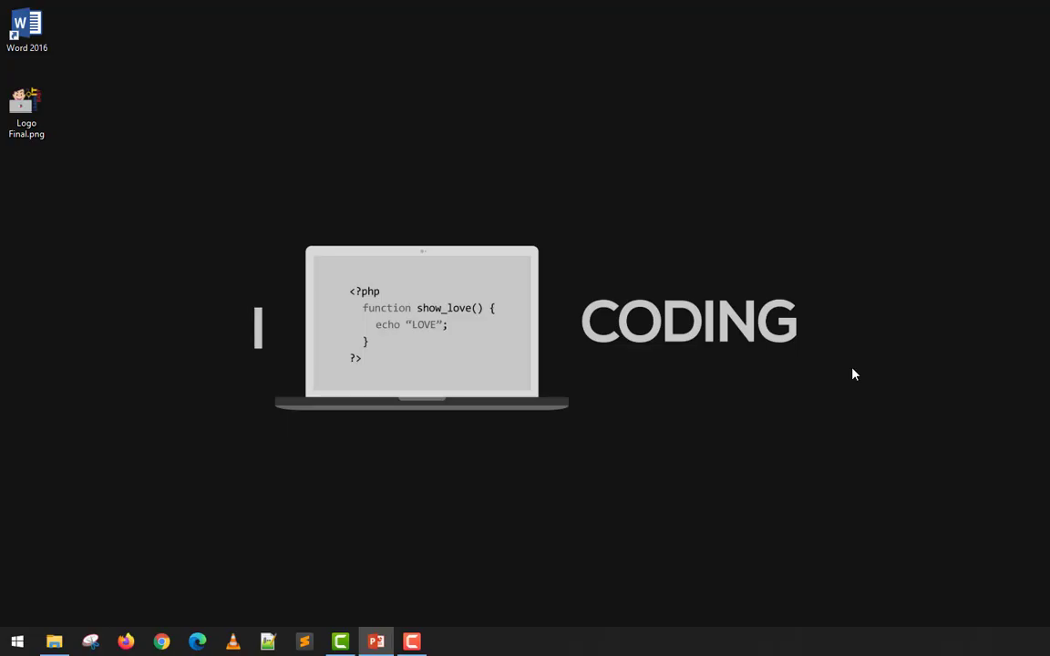
# - Start Word and create a new blank document
pyautogui.doubleClick(27, 29)
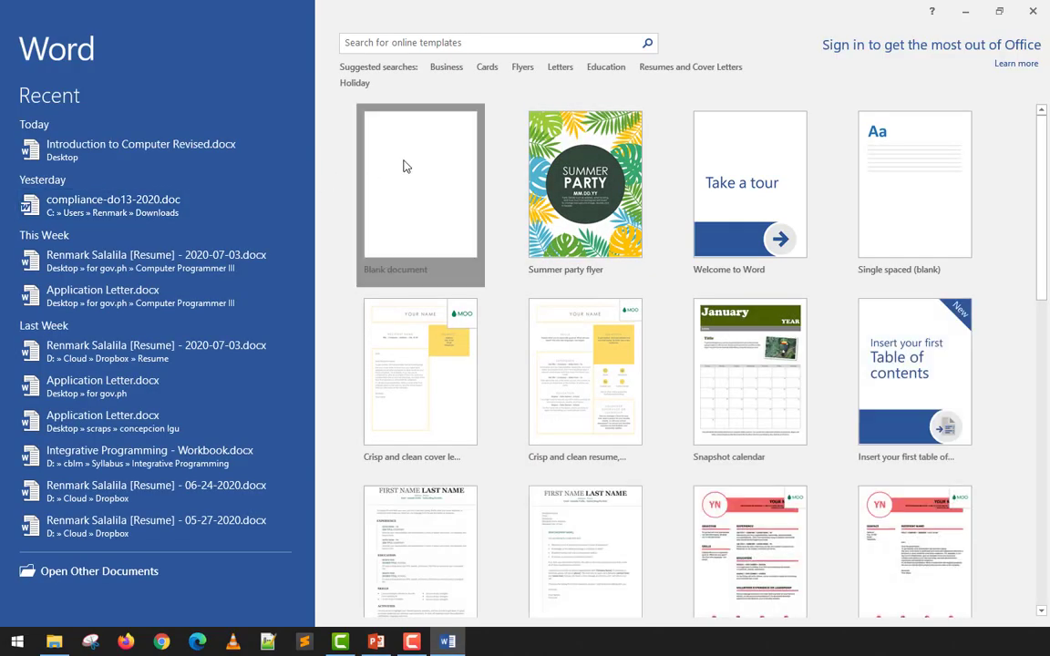
pyautogui.click(406, 166)
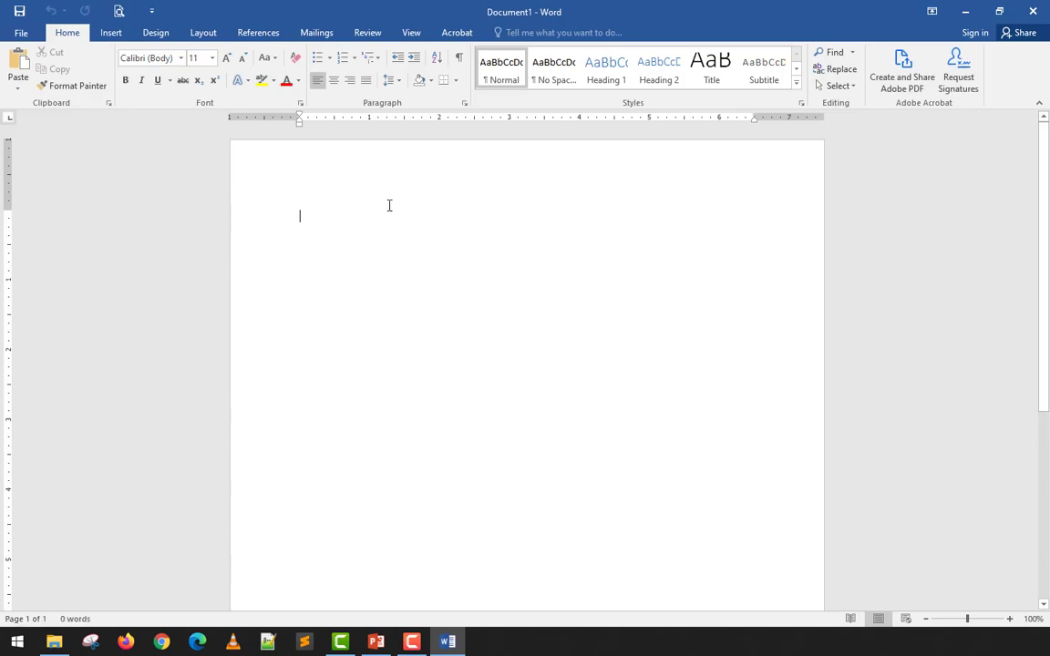
# - Set the page color to the dark gray theme shade and check the page in the print preview
pyautogui.click(153, 33)
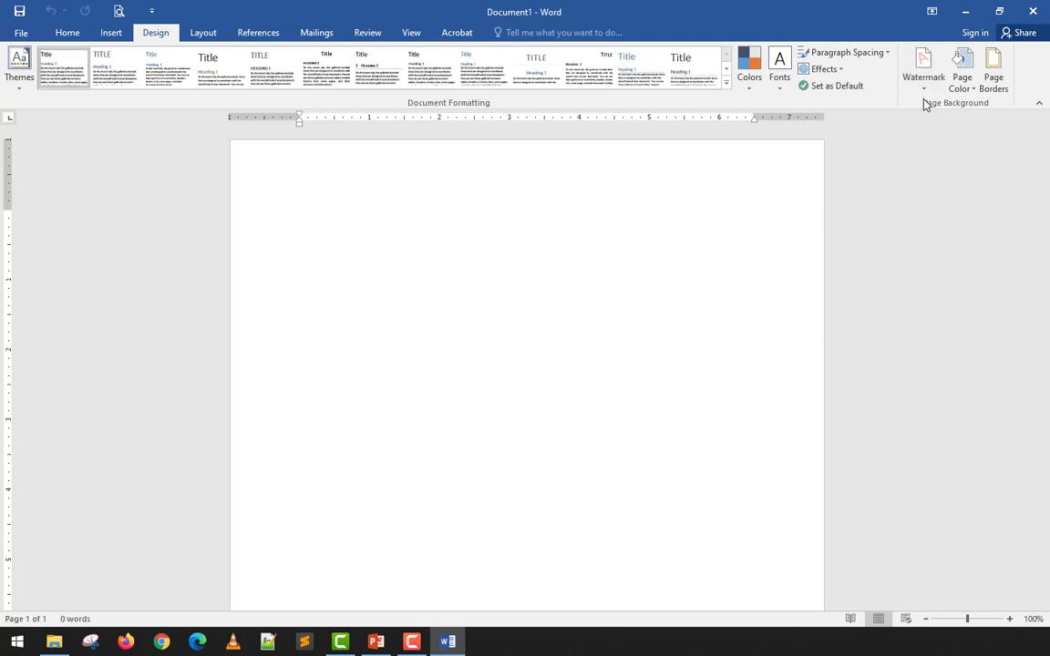
pyautogui.click(959, 84)
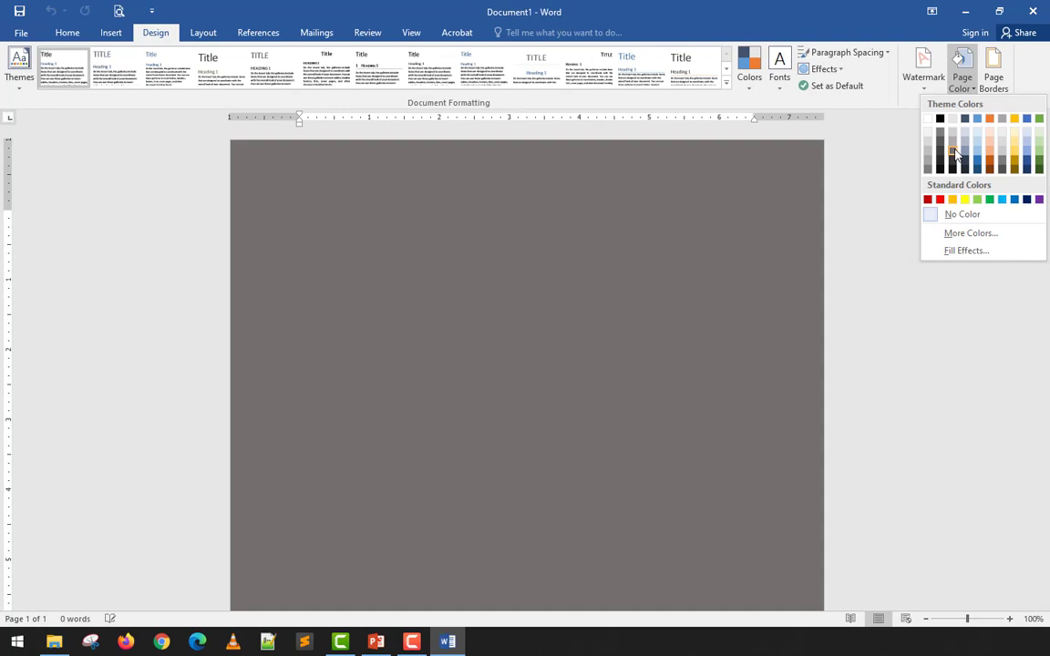
pyautogui.click(954, 153)
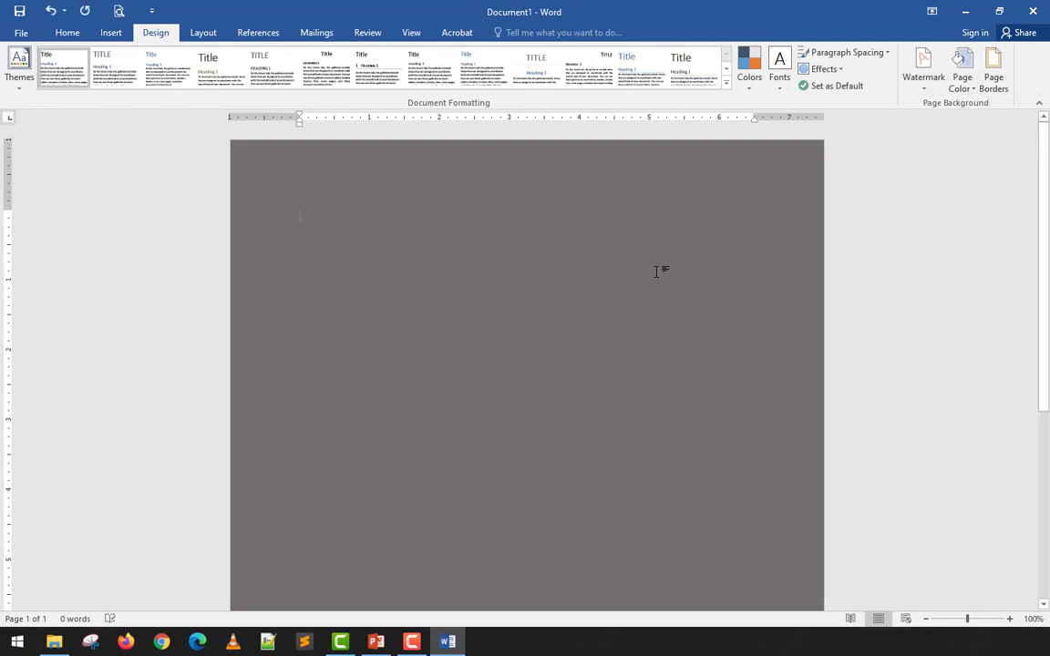
pyautogui.click(119, 11)
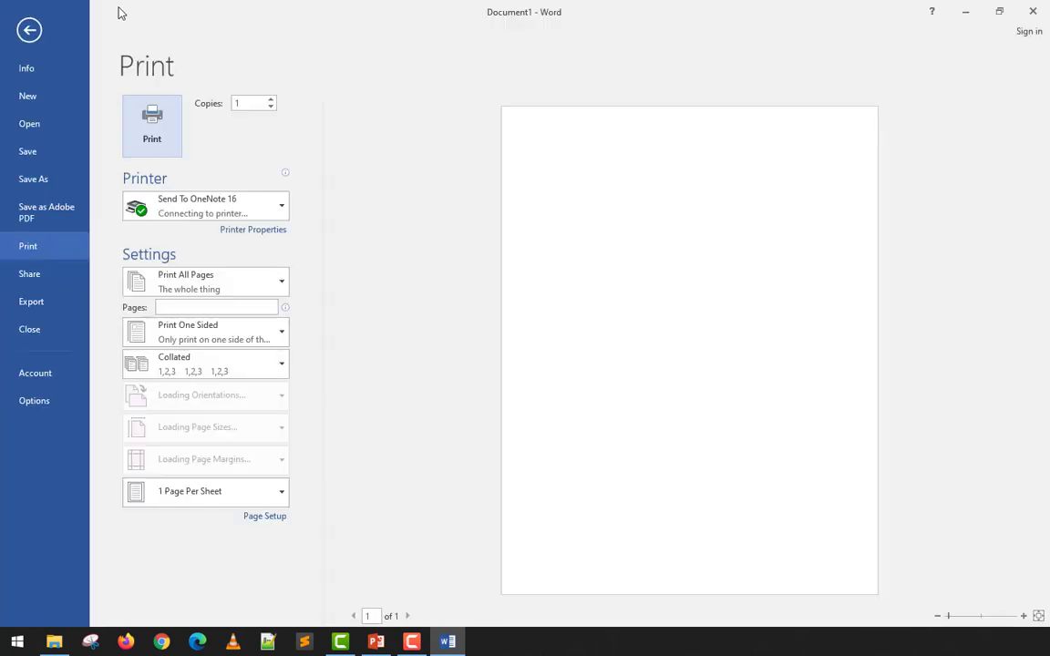
pyautogui.click(29, 29)
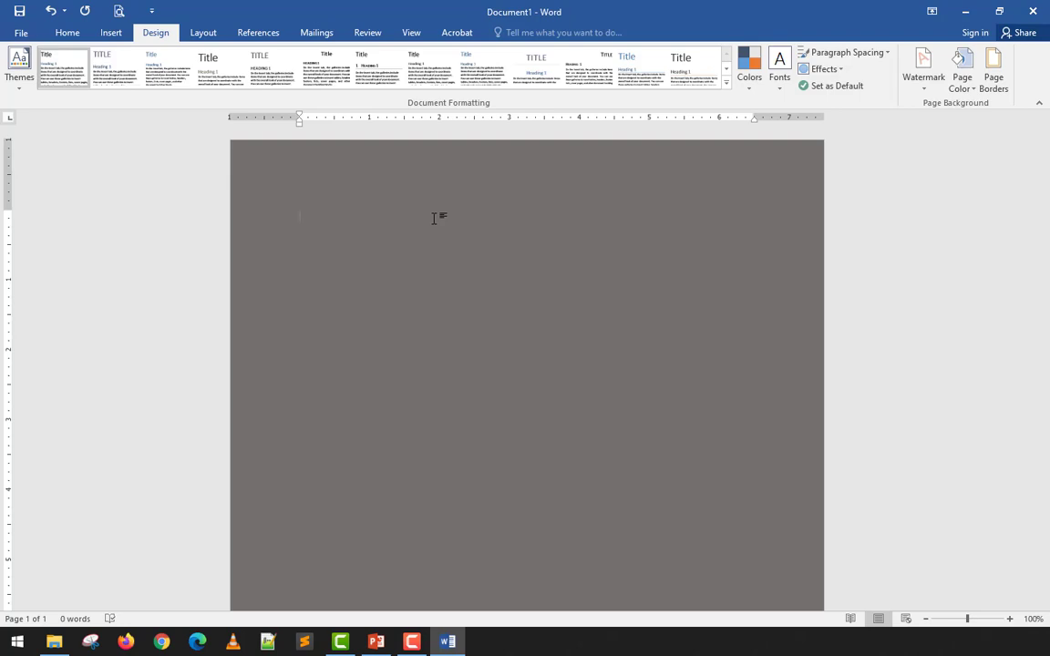
# - Enter "The Title" followed by several paragraphs of lorem ipsum sample text, and justify all the text
pyautogui.click(69, 34)
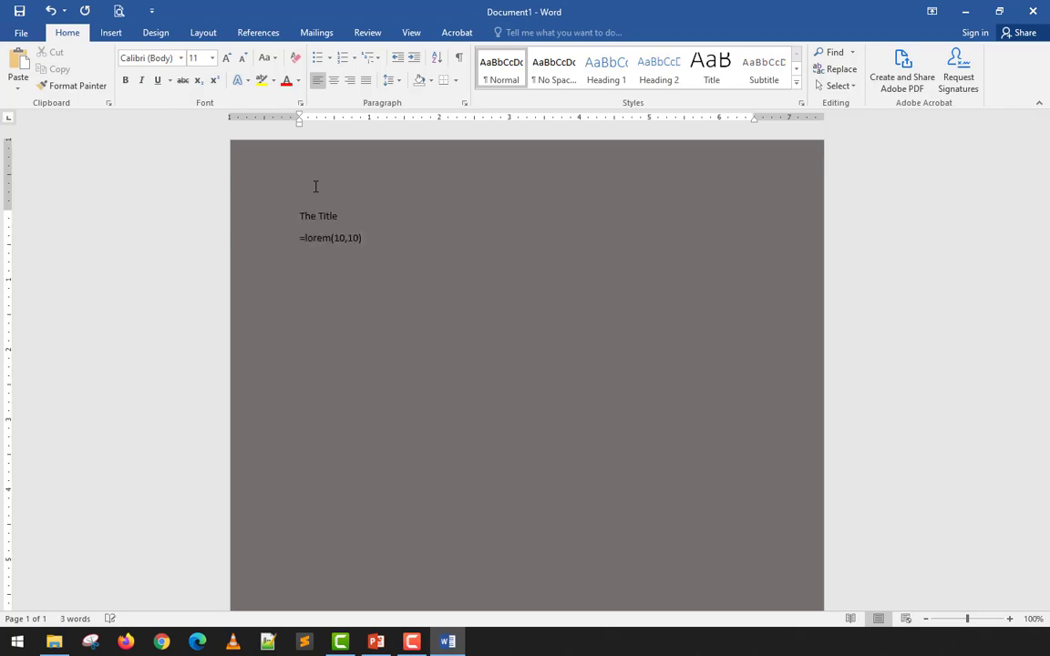
pyautogui.press('Return')
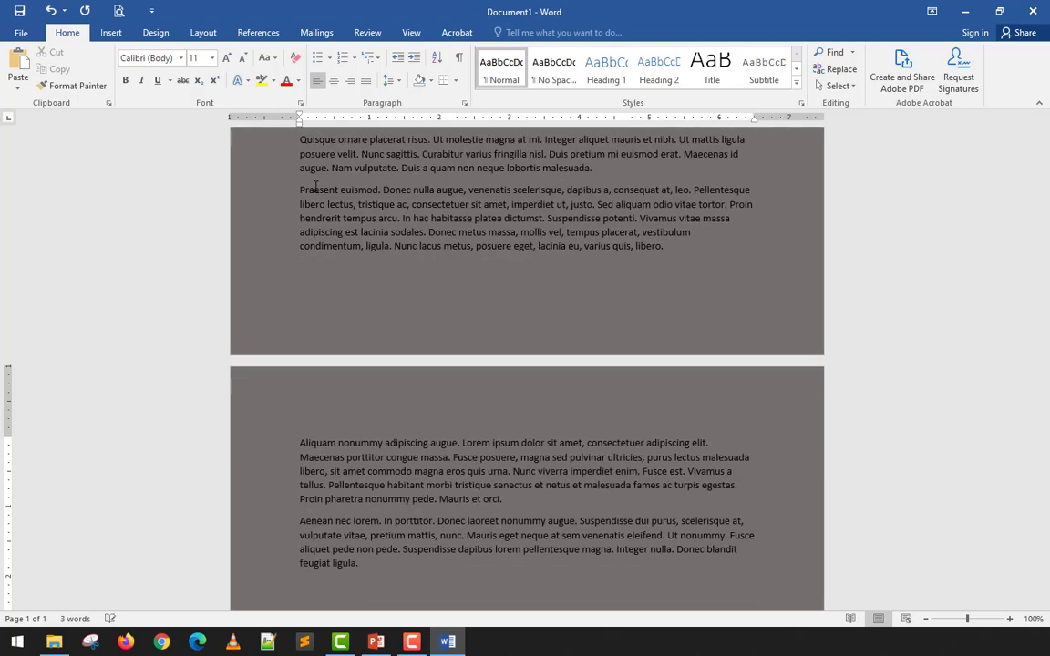
pyautogui.scroll(15, 314, 188)
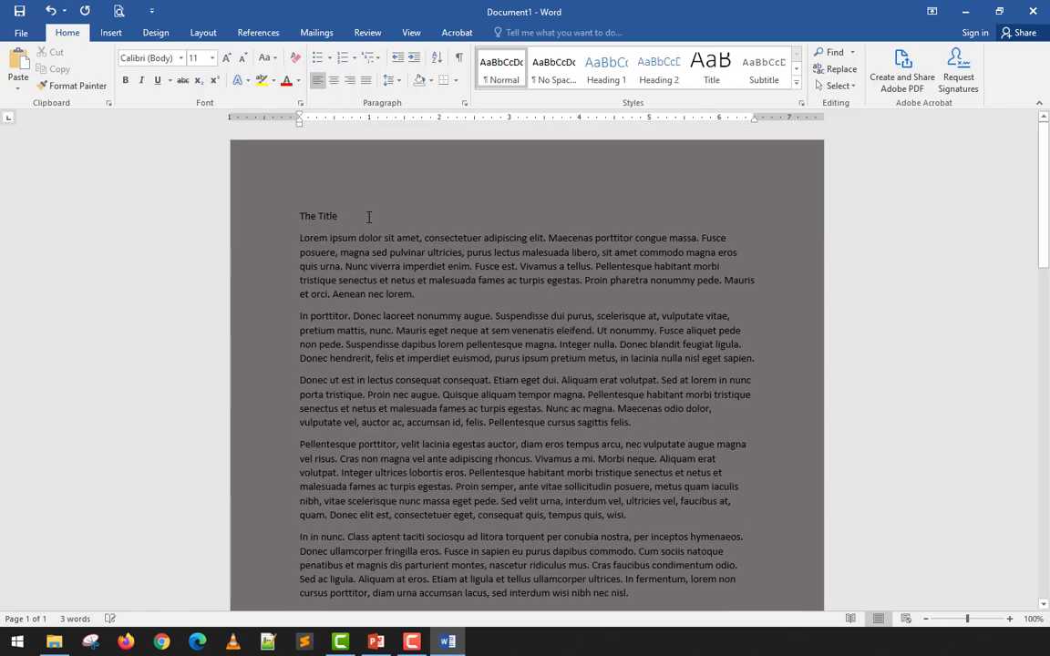
pyautogui.hotkey('ctrl', 'a')
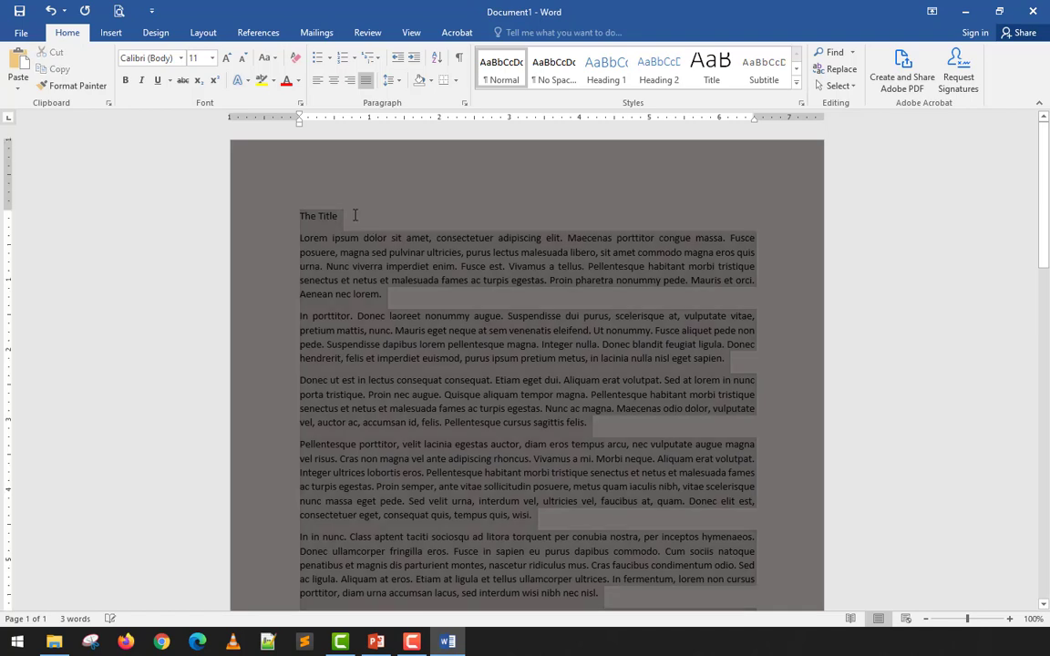
pyautogui.hotkey('ctrl', 'j')
# - Format the heading "The Title" as white, bold, 28 pt and centered
pyautogui.click(293, 80)
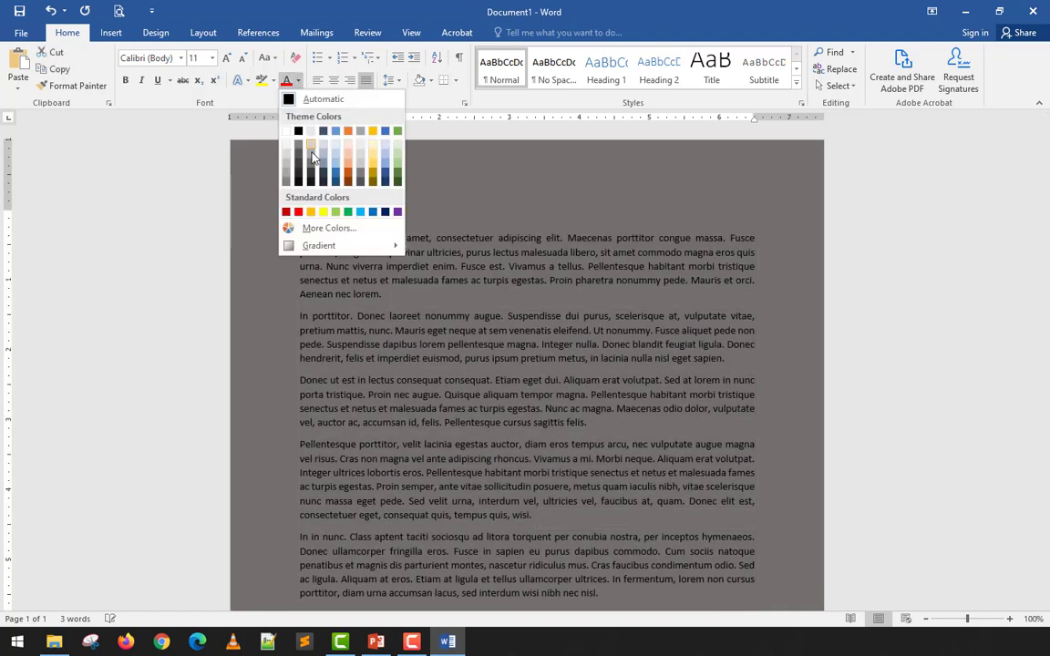
pyautogui.click(287, 135)
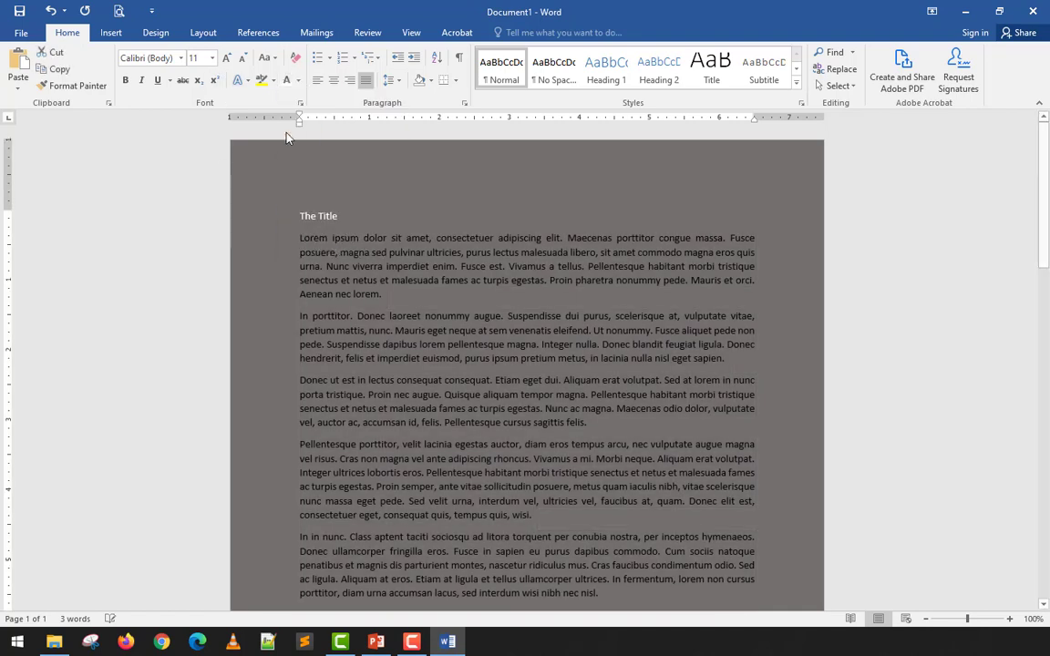
pyautogui.click(126, 80)
pyautogui.click(226, 57)
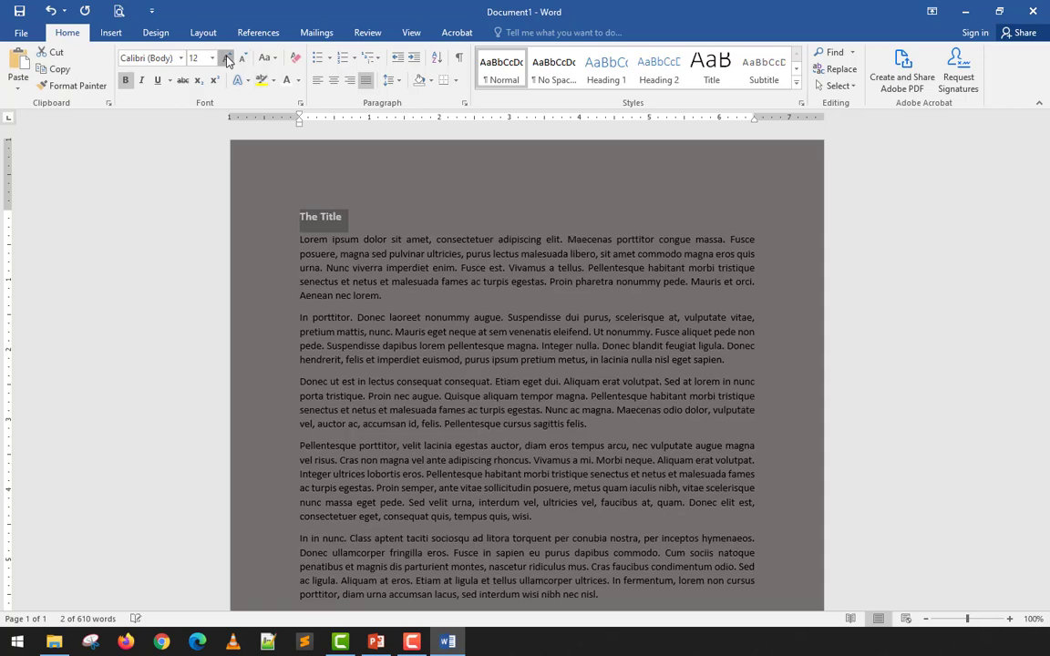
pyautogui.click(226, 58)
pyautogui.click(226, 57)
pyautogui.click(226, 57)
pyautogui.click(226, 57)
pyautogui.click(226, 57)
pyautogui.click(226, 58)
pyautogui.click(227, 57)
pyautogui.click(226, 57)
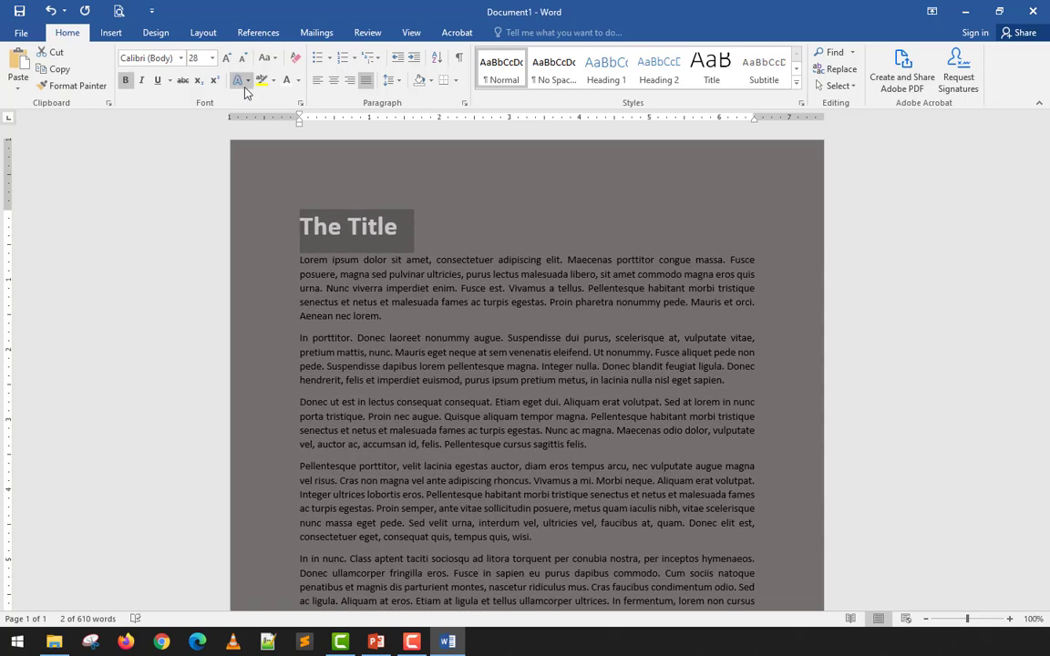
pyautogui.click(334, 80)
# - Change the font color of all the body paragraphs below the title to white
pyautogui.click(317, 259)
pyautogui.moveTo(297, 250); pyautogui.dragTo(598, 515)
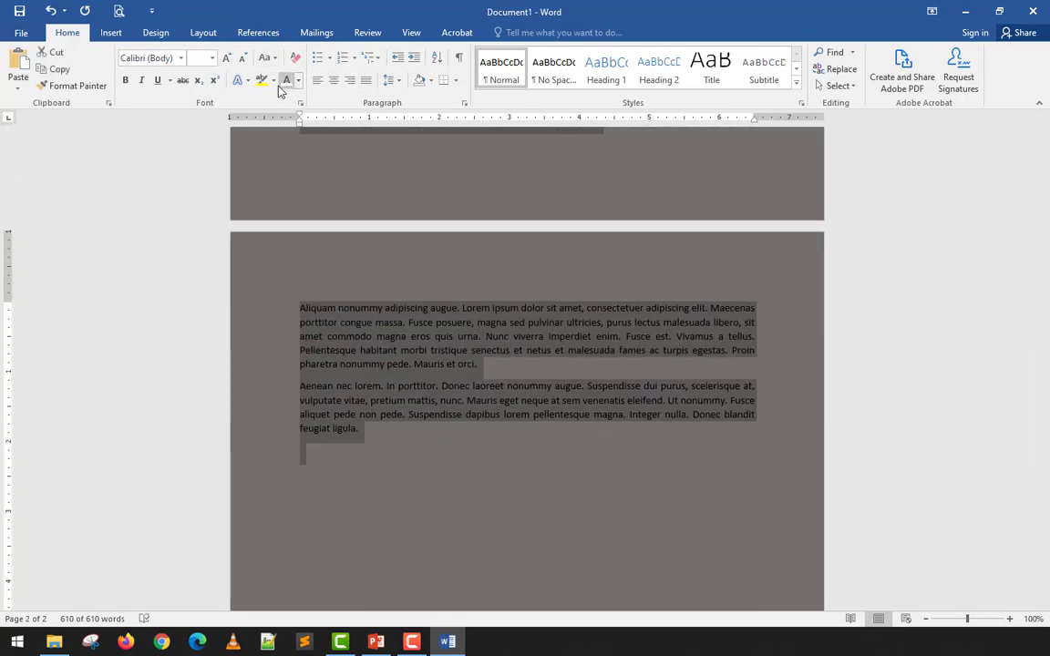
pyautogui.click(274, 82)
pyautogui.click(286, 80)
pyautogui.click(285, 80)
pyautogui.click(422, 278)
pyautogui.scroll(15, 424, 277)
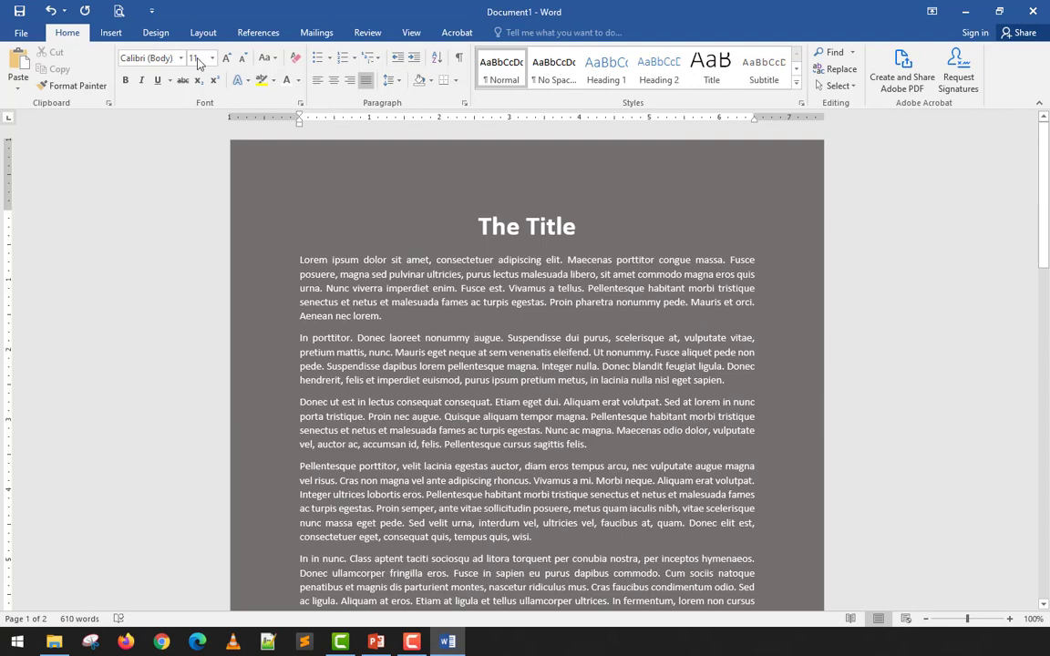
# - Check the document in the print preview, and examine how the white text reads against the page color in the document
pyautogui.click(119, 13)
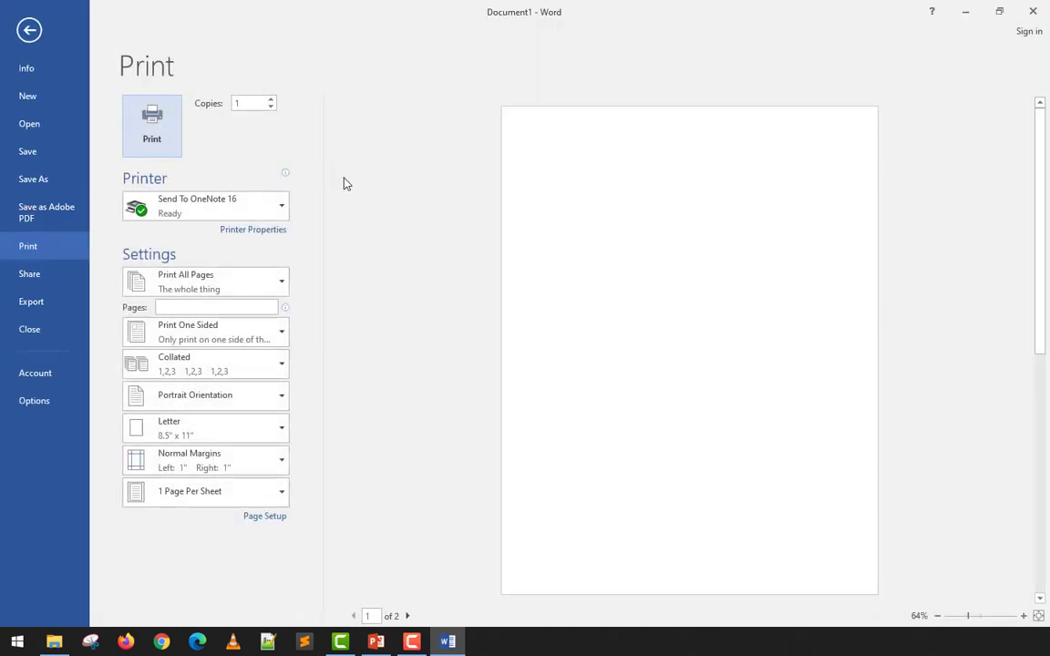
pyautogui.click(26, 30)
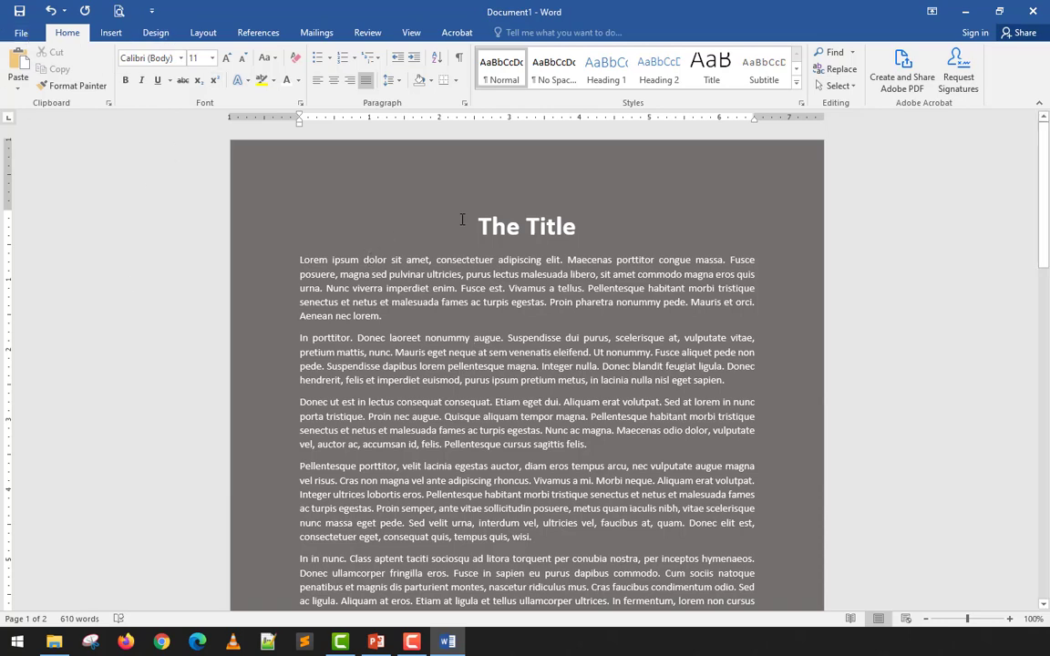
pyautogui.moveTo(463, 219); pyautogui.dragTo(509, 314)
pyautogui.click(512, 387)
pyautogui.scroll(-8, 511, 388)
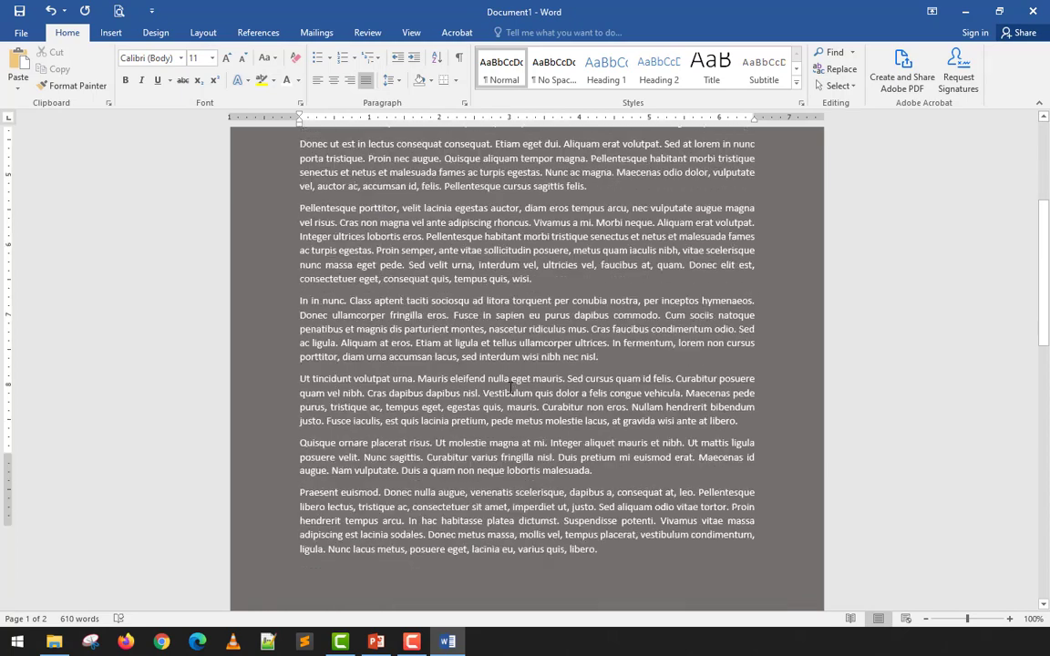
# - Change the font color of all the document text to Black, Text 1, Lighter 5%
pyautogui.scroll(-6, 511, 386)
pyautogui.scroll(12, 508, 385)
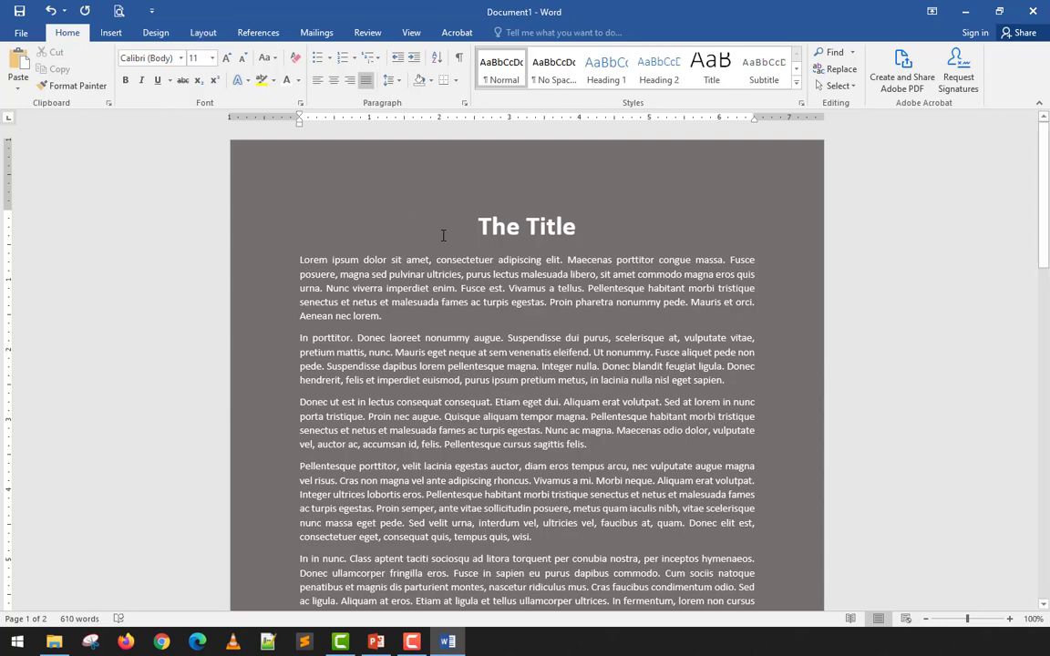
pyautogui.hotkey('ctrl', 'a')
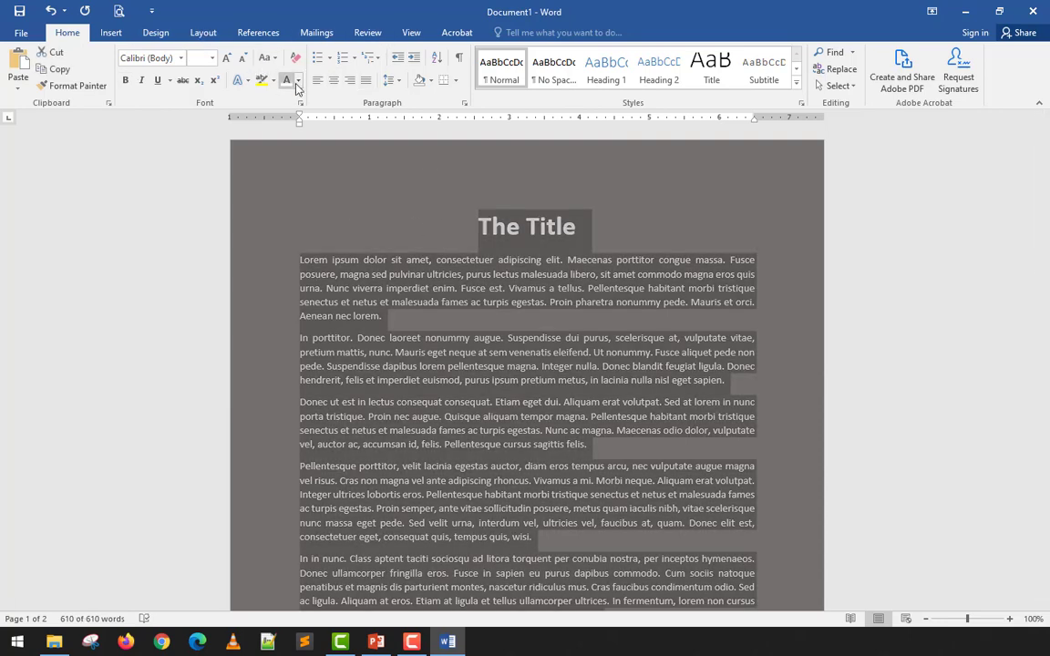
pyautogui.click(296, 81)
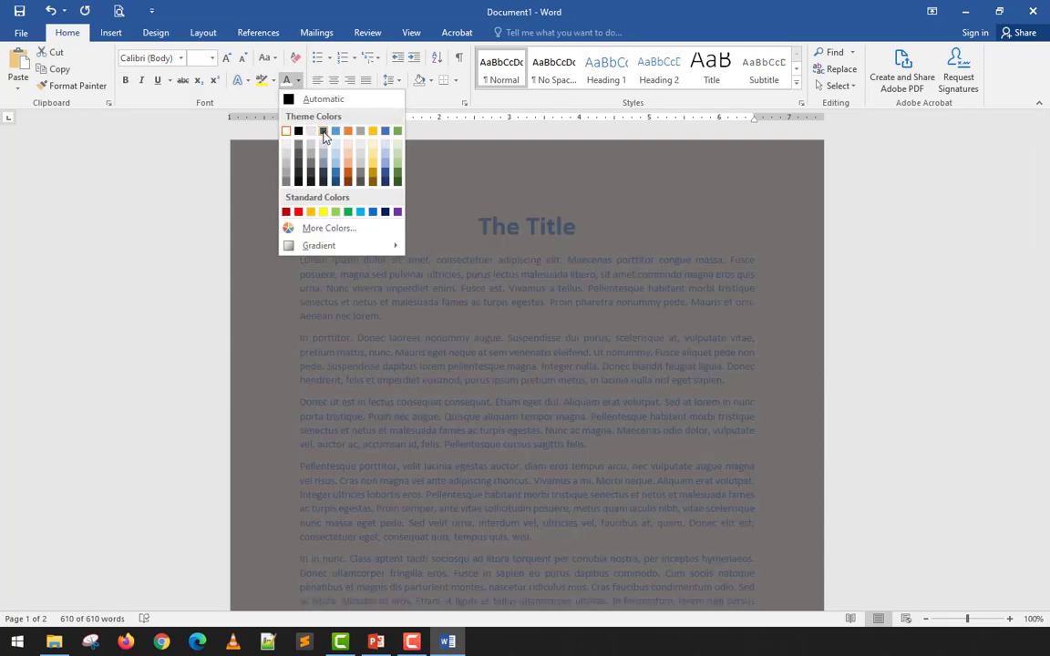
pyautogui.click(298, 183)
pyautogui.click(441, 230)
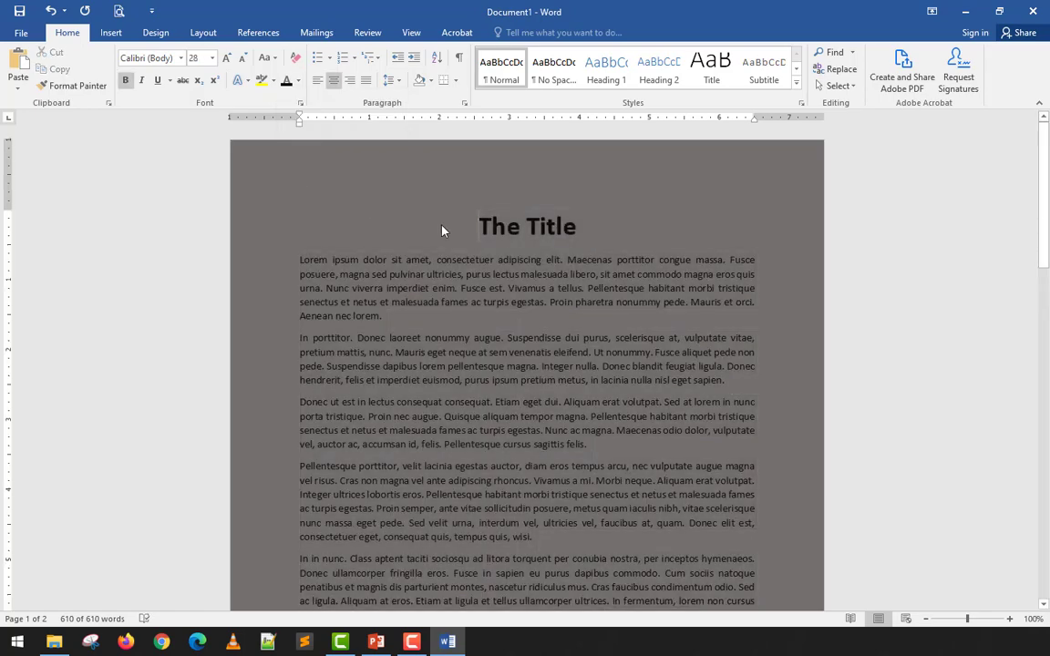
# - Change the font color of the title and all paragraphs to a slightly lighter dark gray shade
pyautogui.click(297, 80)
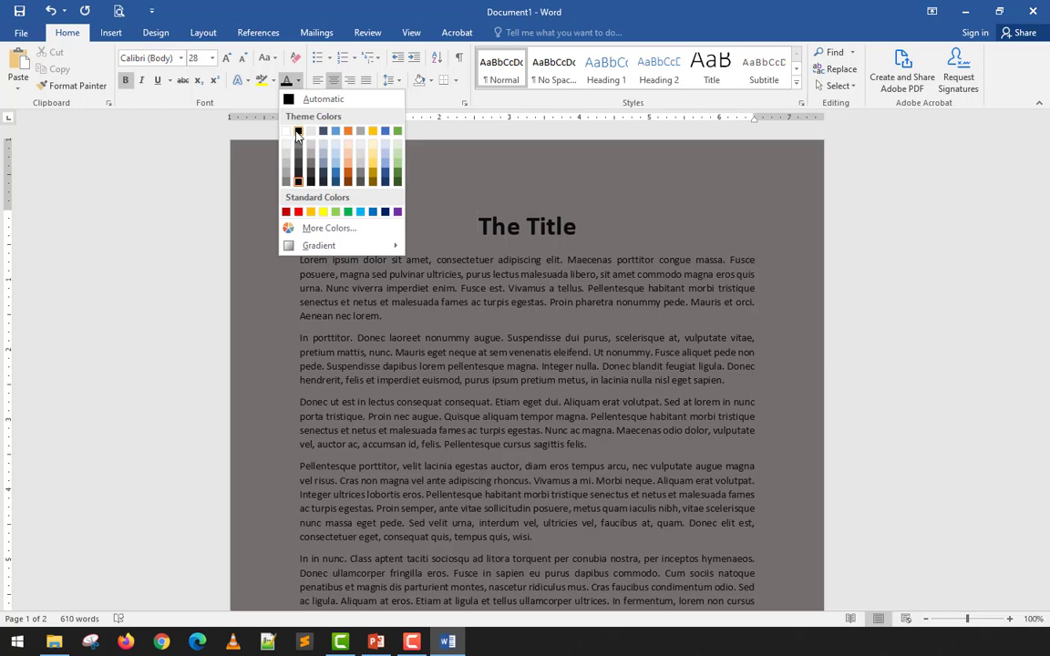
pyautogui.click(298, 176)
pyautogui.hotkey('ctrl', 'a')
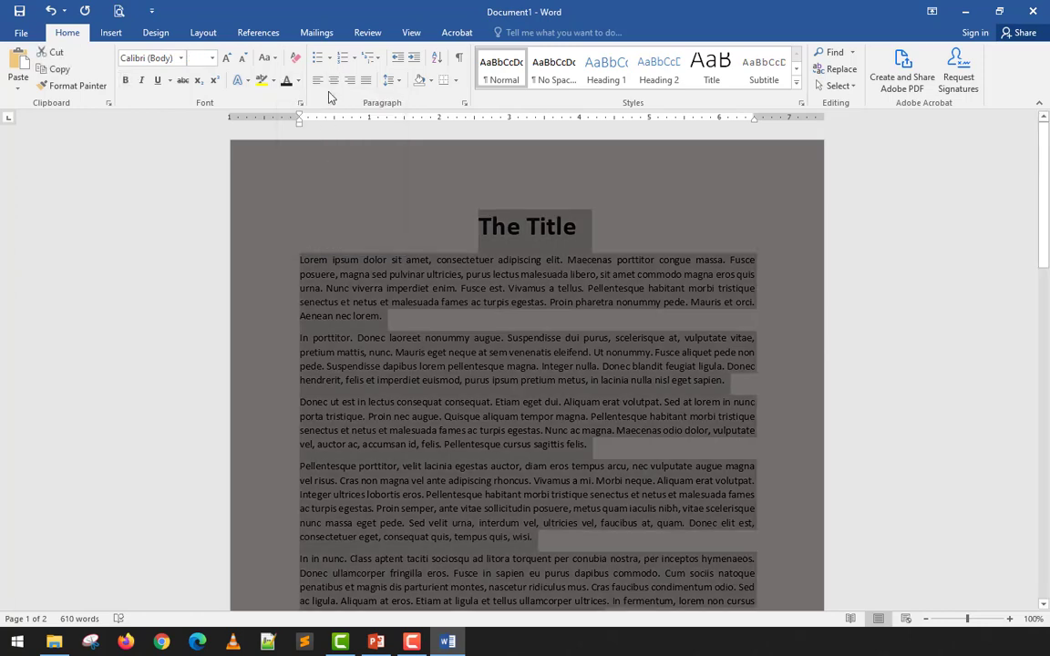
pyautogui.click(297, 81)
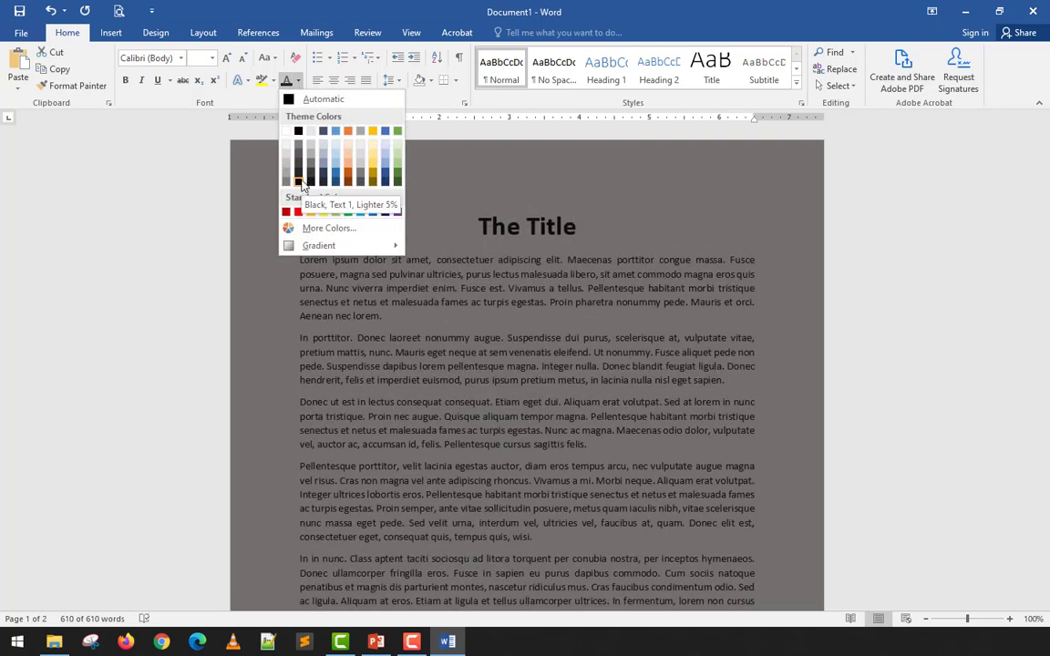
pyautogui.click(300, 179)
pyautogui.click(644, 407)
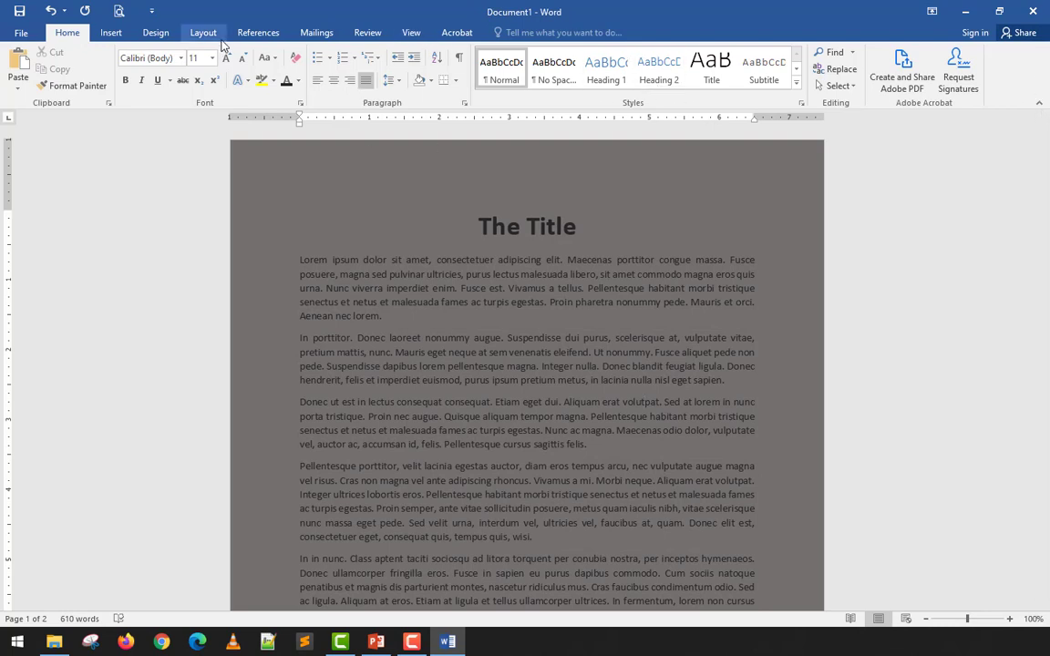
# - Change the page color to the lightest blue-gray theme shade
pyautogui.click(148, 33)
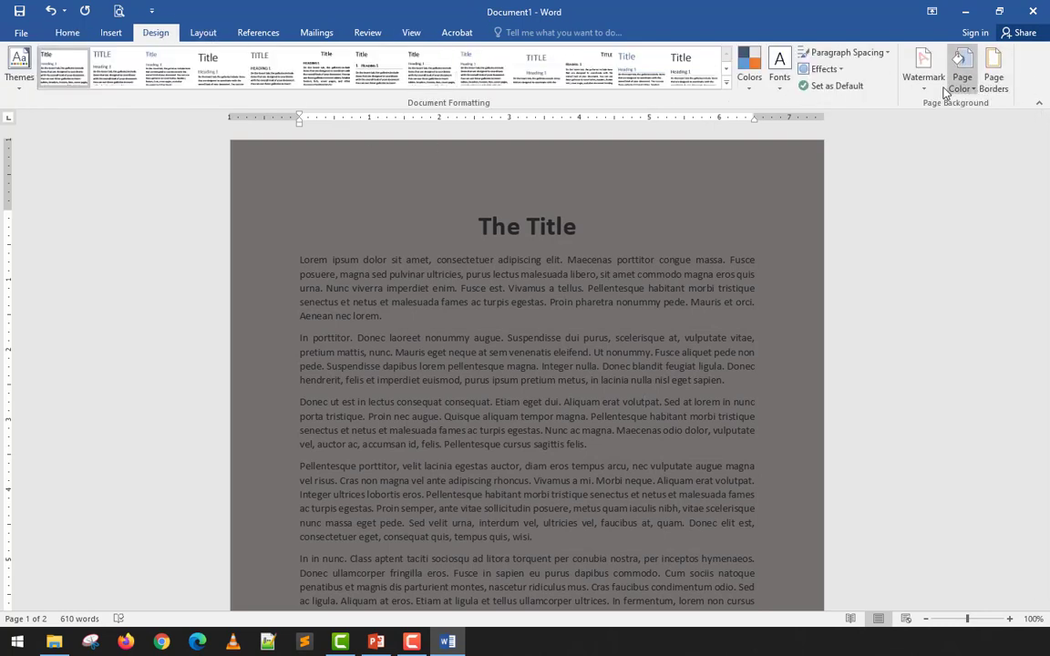
pyautogui.click(973, 89)
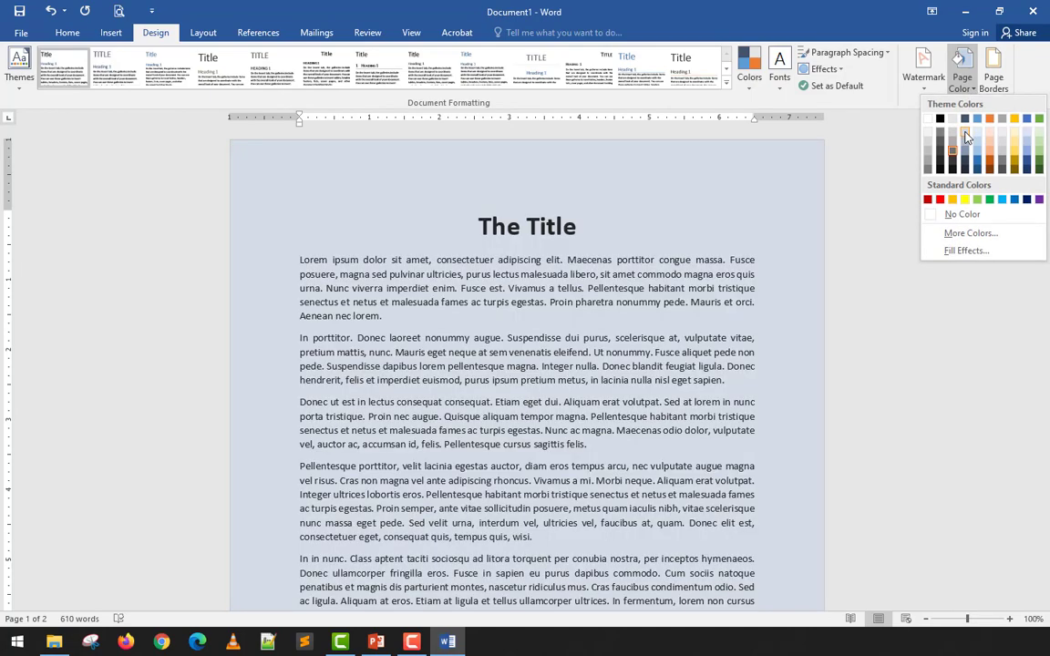
pyautogui.click(967, 137)
pyautogui.scroll(-4, 693, 344)
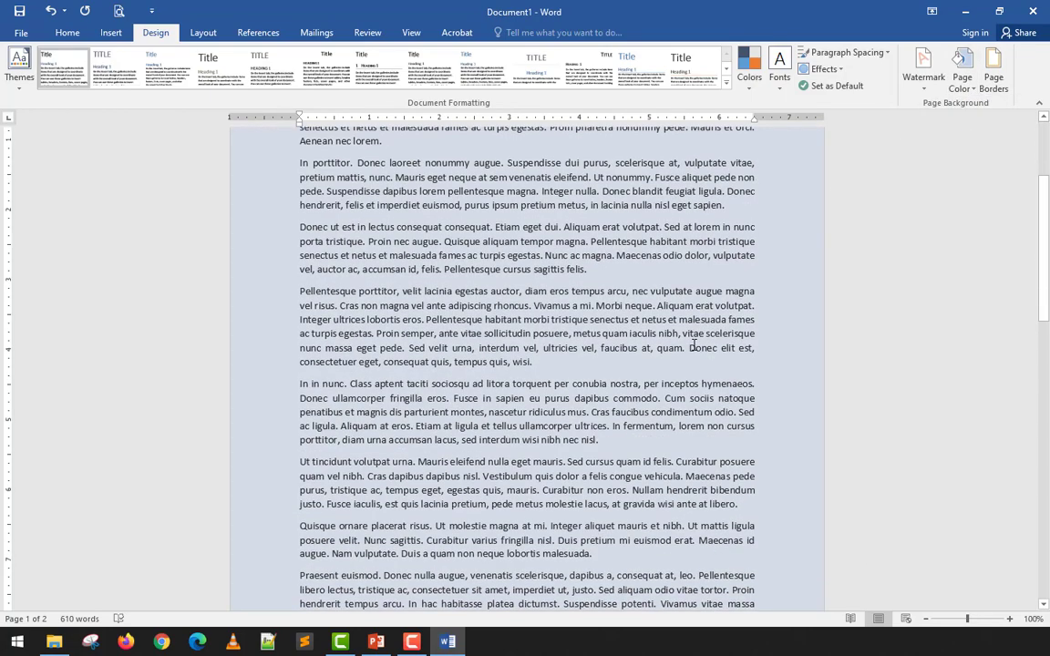
pyautogui.scroll(4, 693, 344)
# - Change the font color of the title and all body paragraphs to dark blue
pyautogui.hotkey('ctrl', 'a')
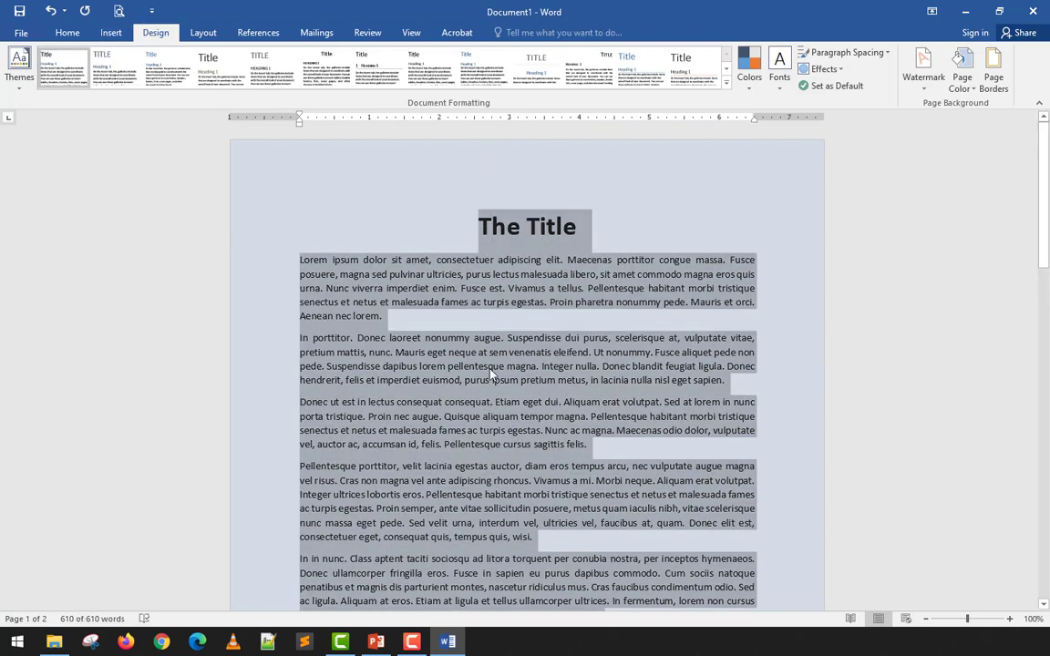
pyautogui.click(67, 32)
pyautogui.click(297, 80)
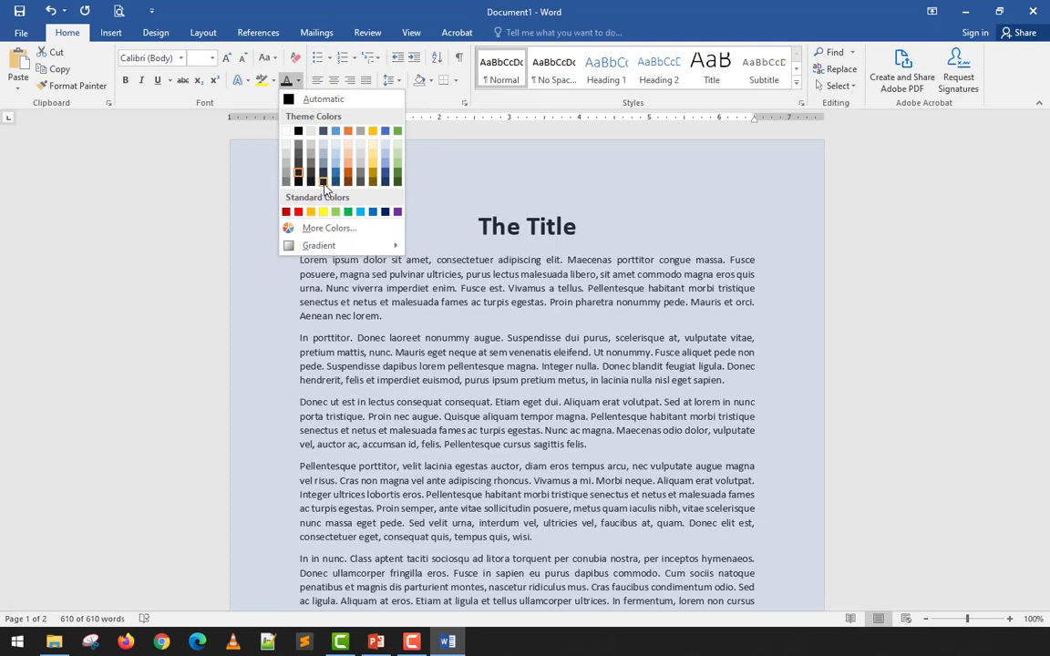
pyautogui.click(324, 182)
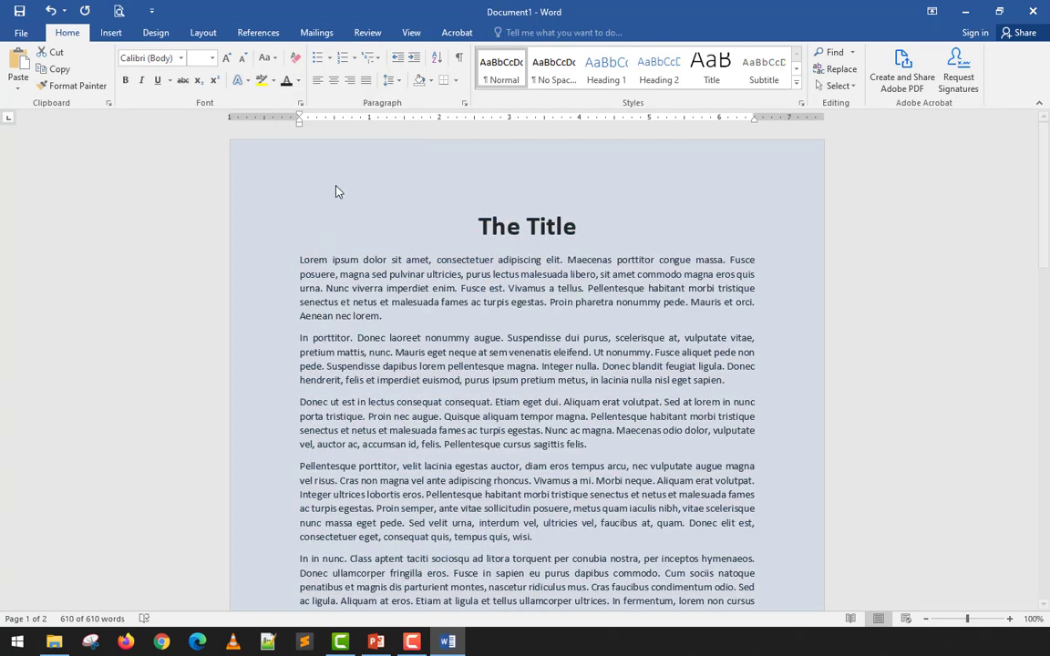
pyautogui.click(408, 291)
pyautogui.scroll(-8, 419, 293)
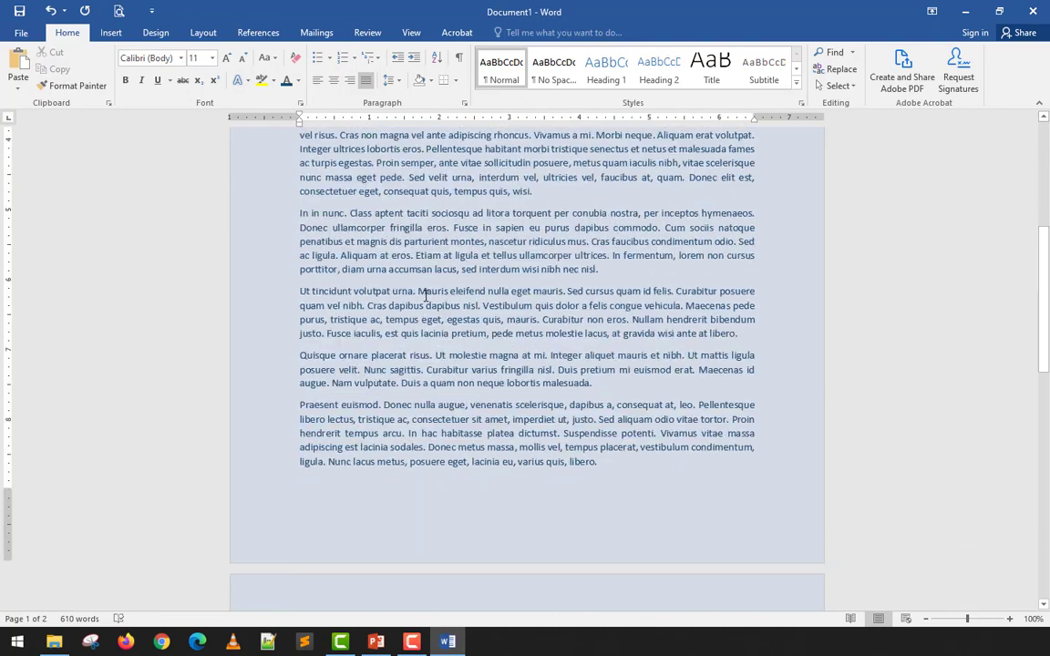
pyautogui.scroll(8, 425, 296)
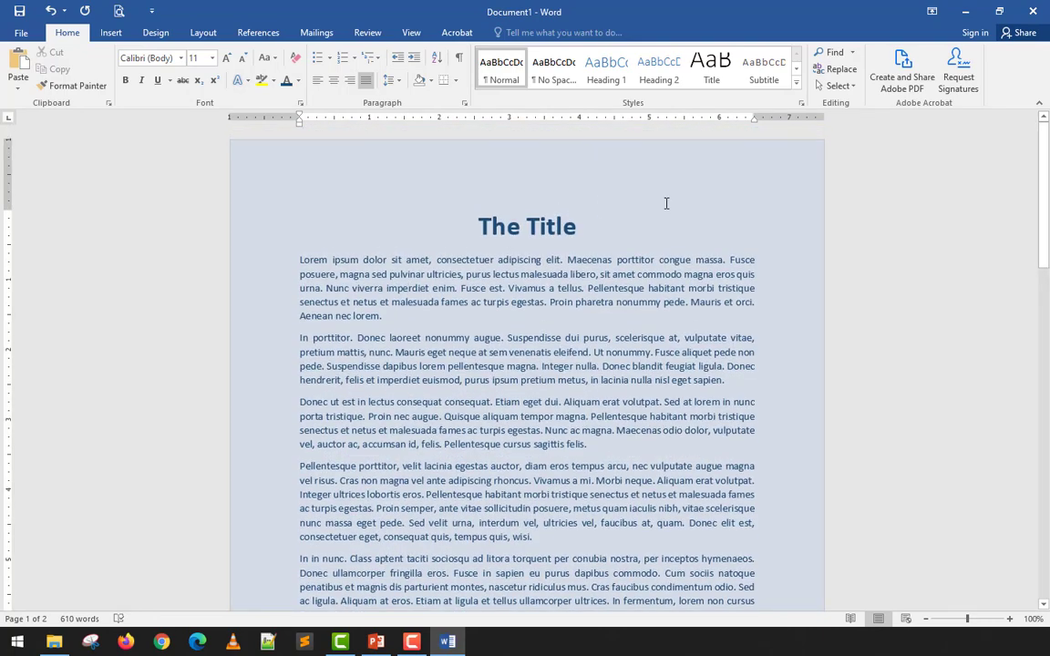
pyautogui.click(666, 219)
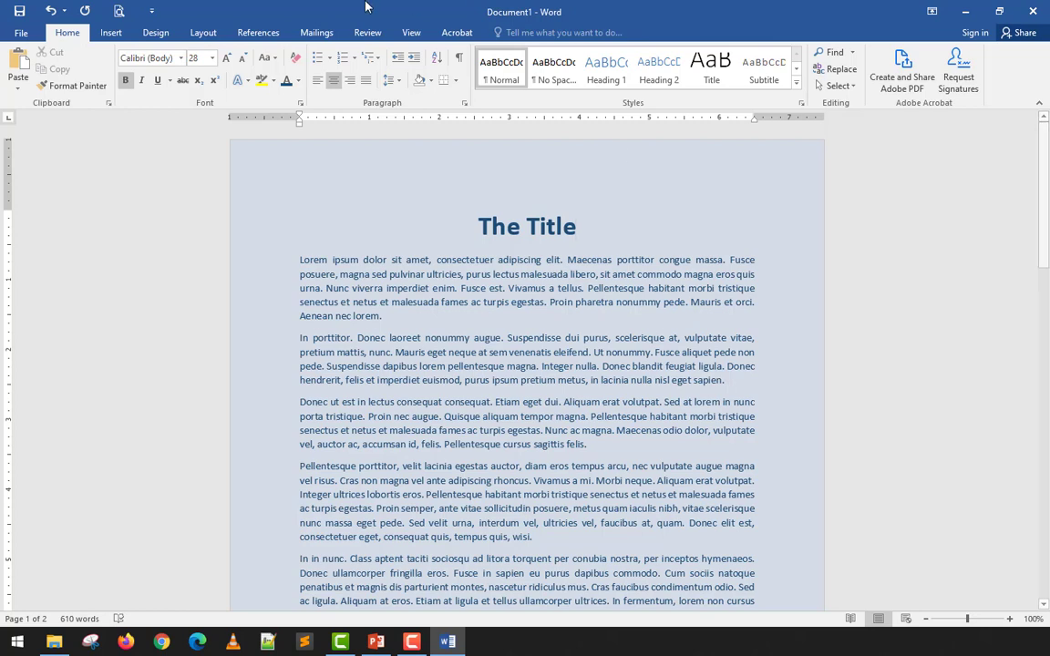
# - Change the page color to dark red
pyautogui.click(169, 32)
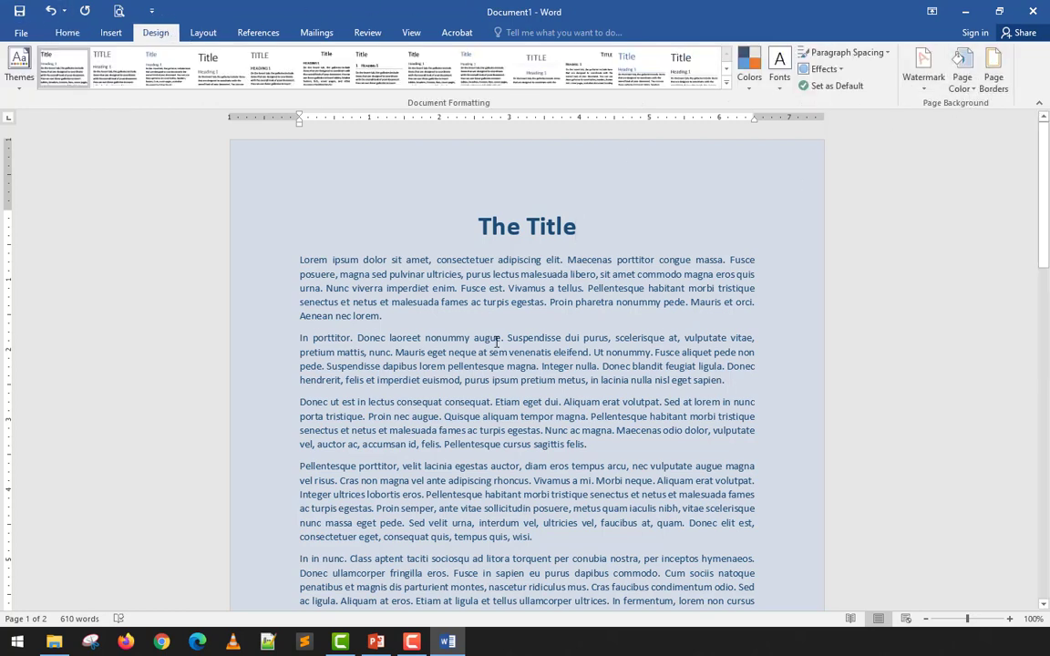
pyautogui.moveTo(523, 402); pyautogui.dragTo(445, 349)
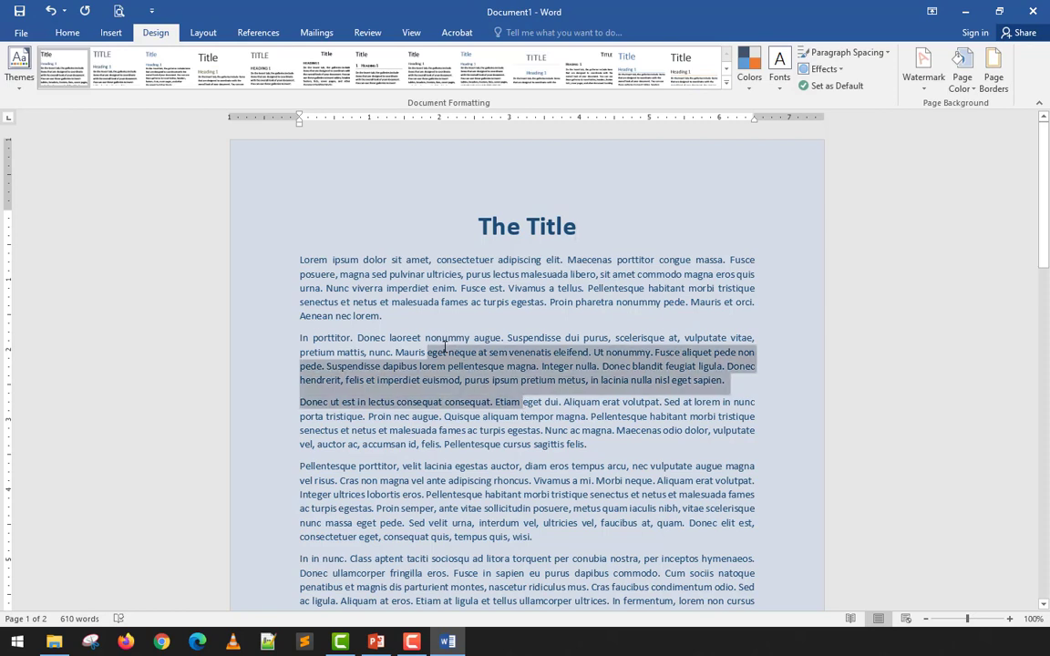
pyautogui.click(507, 224)
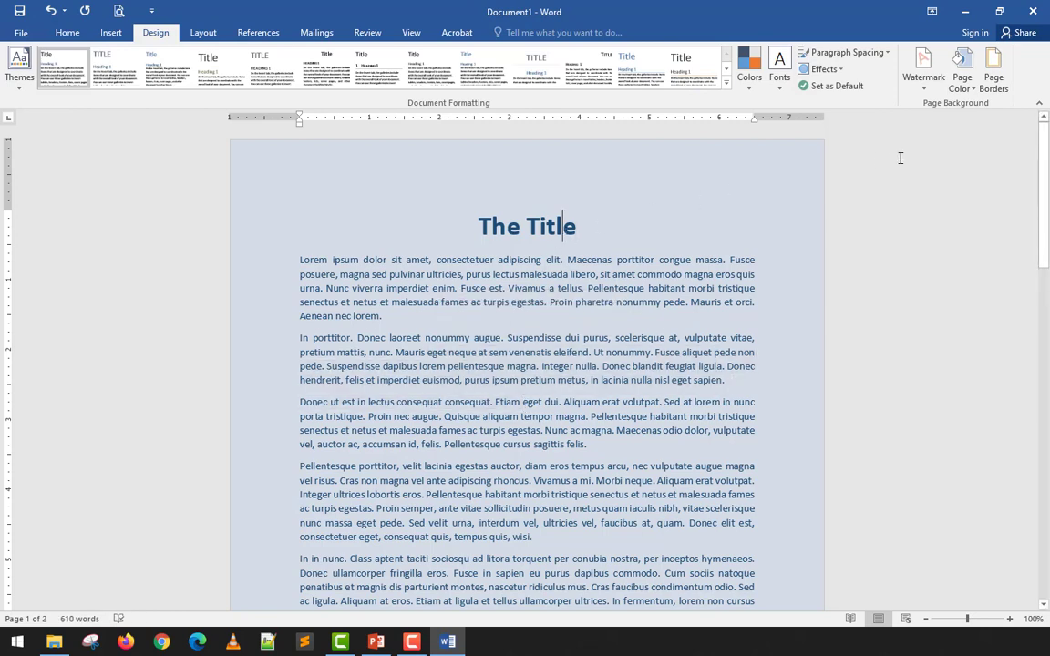
pyautogui.click(963, 66)
pyautogui.click(933, 324)
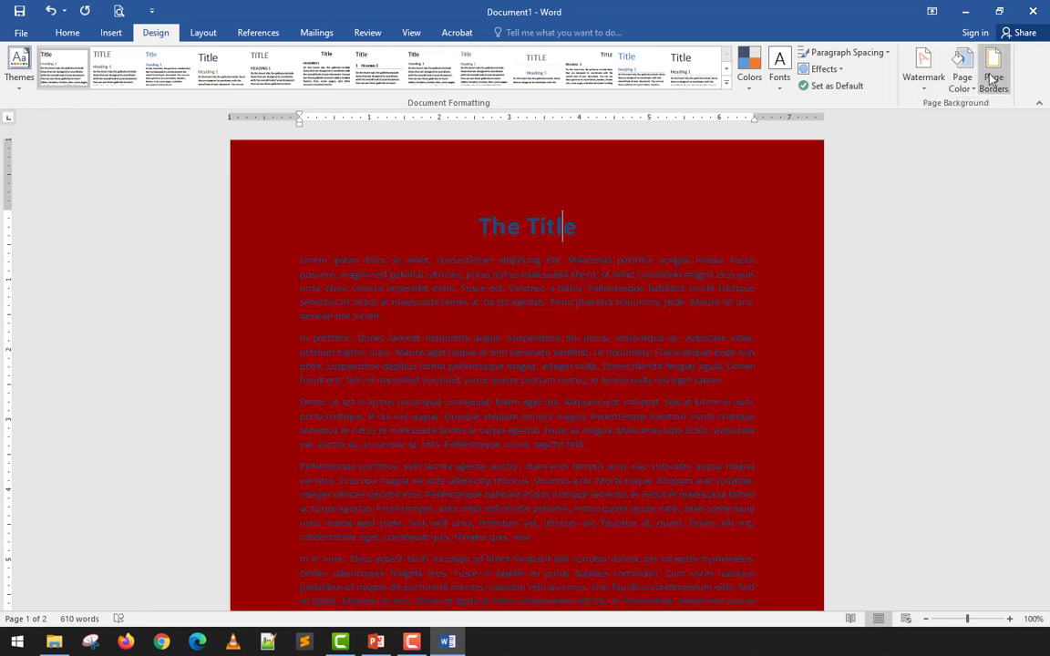
# - Change the page color to a dark orange-brown picked from the additional standard colors
pyautogui.click(962, 87)
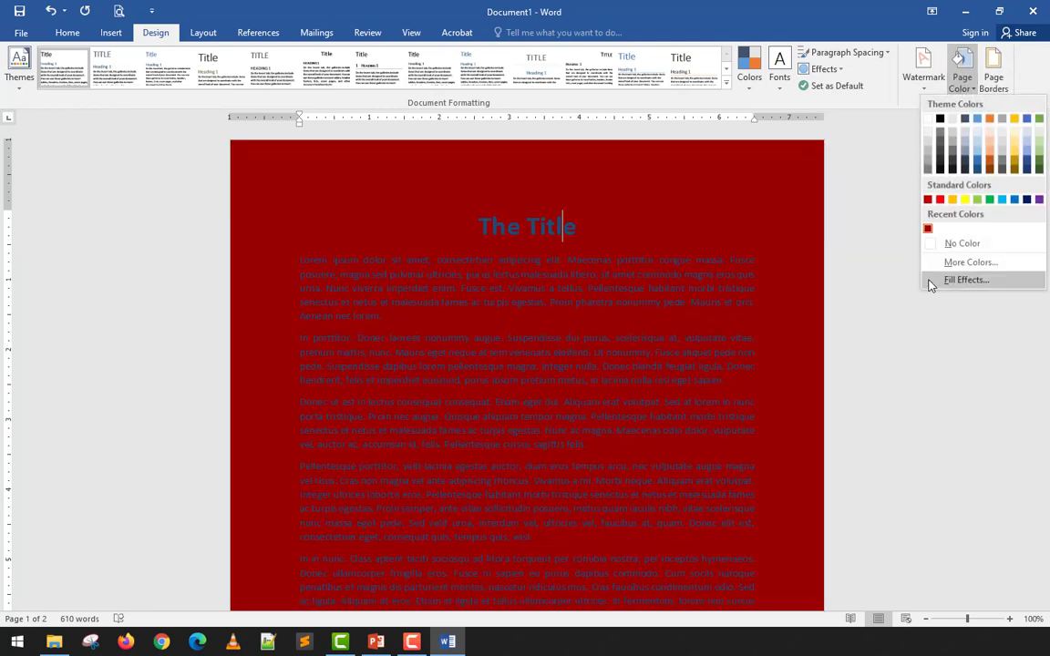
pyautogui.click(949, 262)
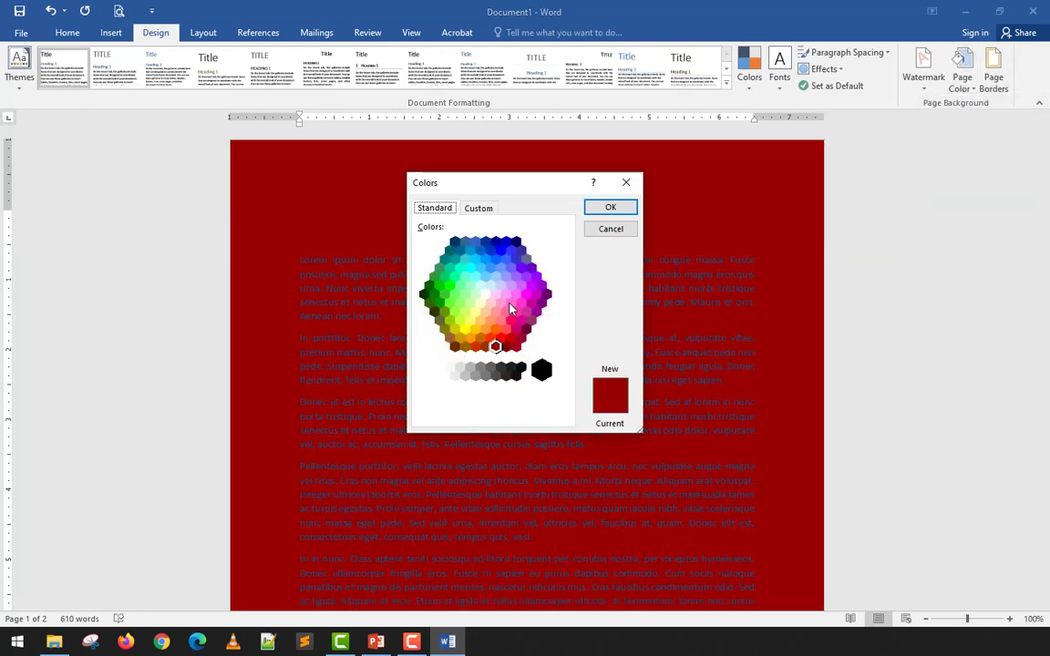
pyautogui.click(480, 339)
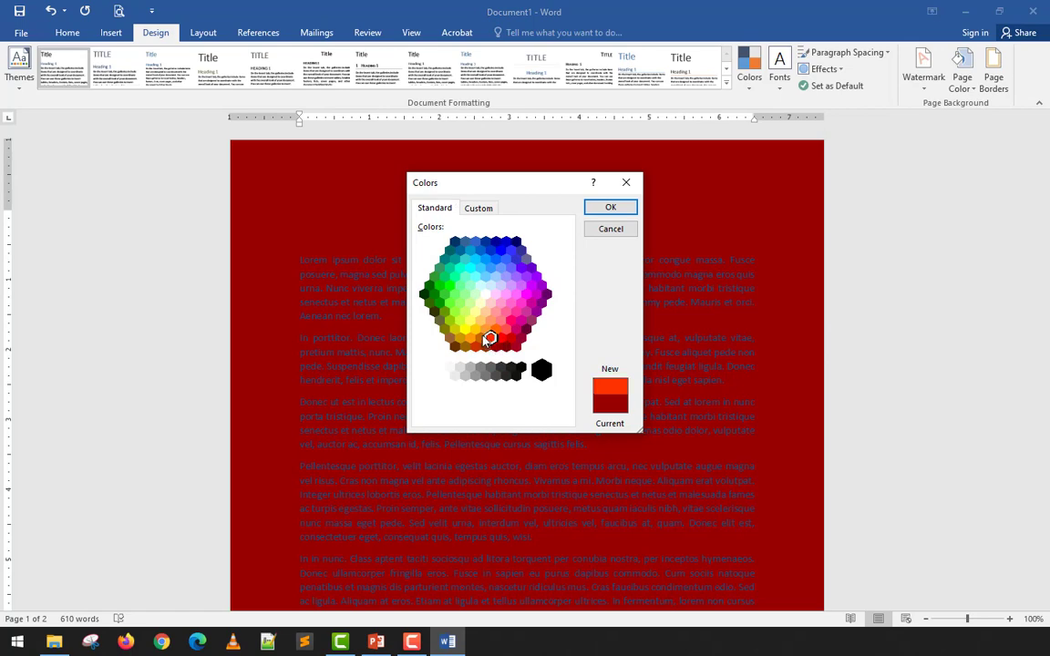
pyautogui.click(622, 208)
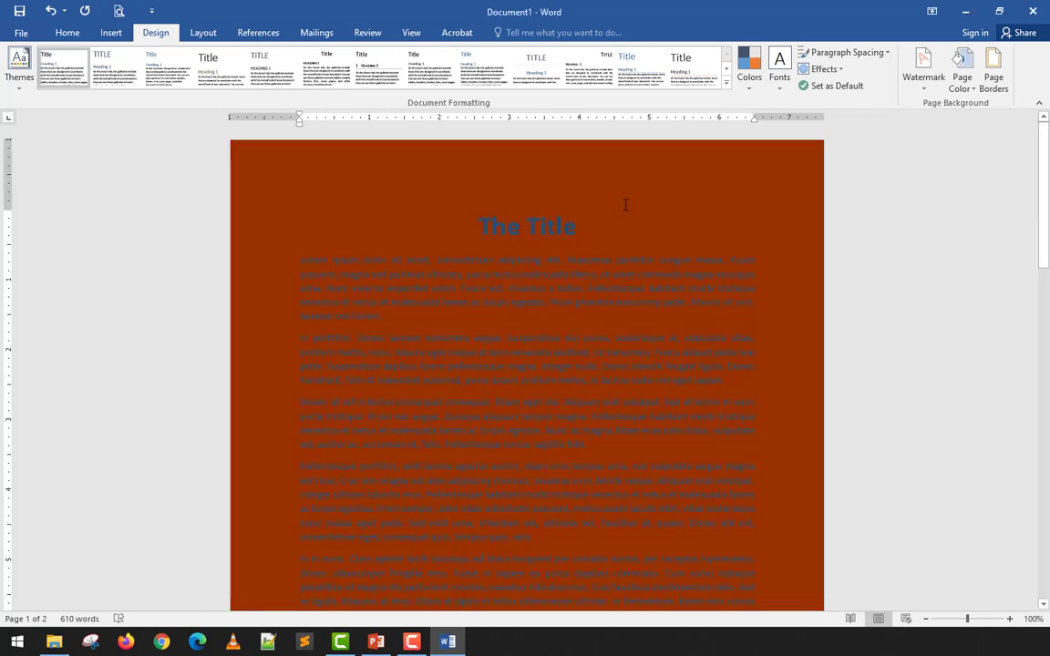
# - Change the font color of the title and all body paragraphs to standard yellow
pyautogui.hotkey('ctrl', 'a')
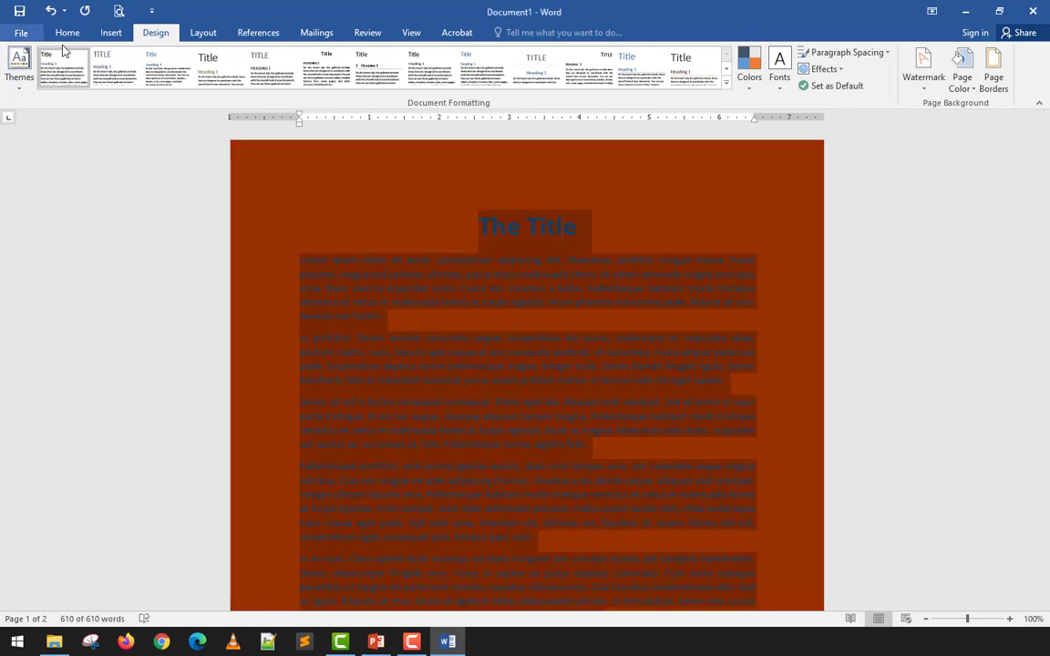
pyautogui.click(77, 35)
pyautogui.click(297, 80)
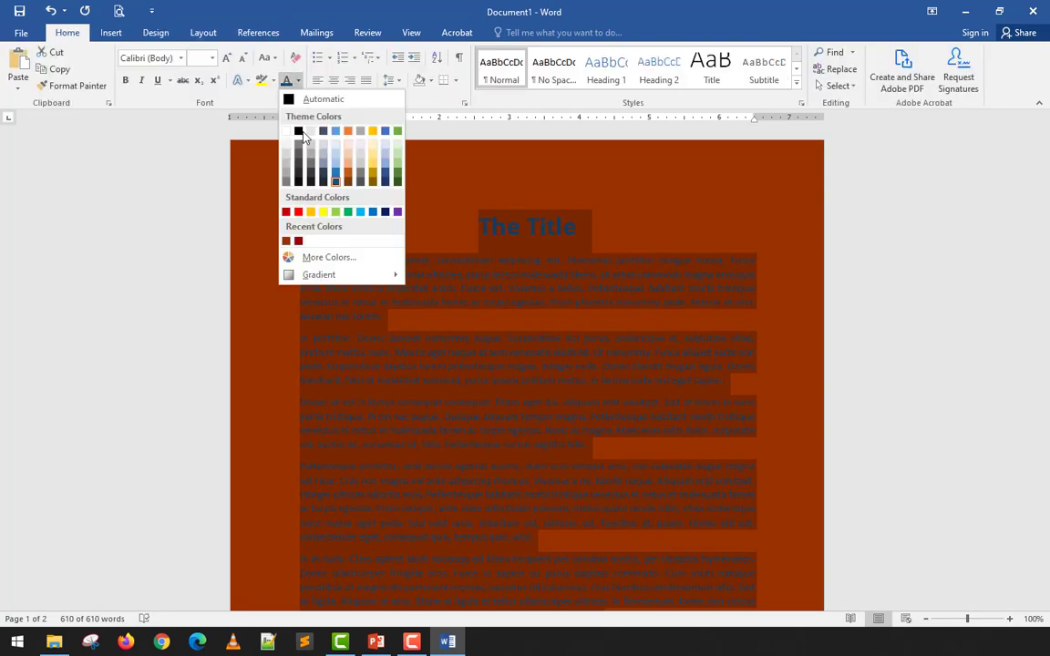
pyautogui.click(311, 212)
pyautogui.click(796, 337)
# - Examine how the yellow text reads against the orange-brown page, and check the document in the print preview
pyautogui.scroll(-3, 796, 339)
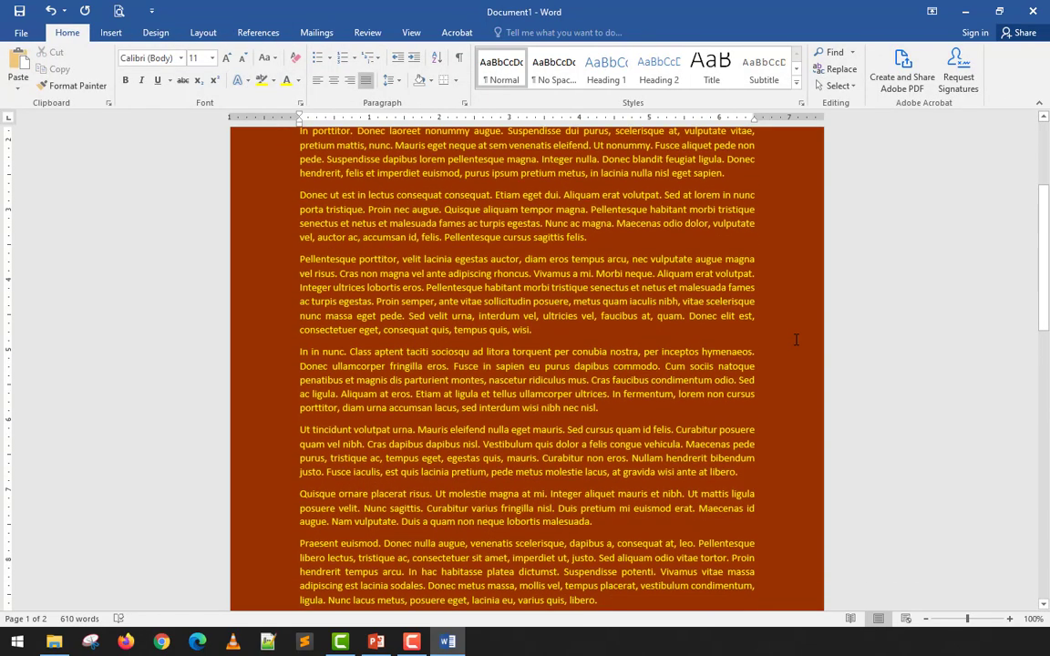
pyautogui.scroll(3, 796, 339)
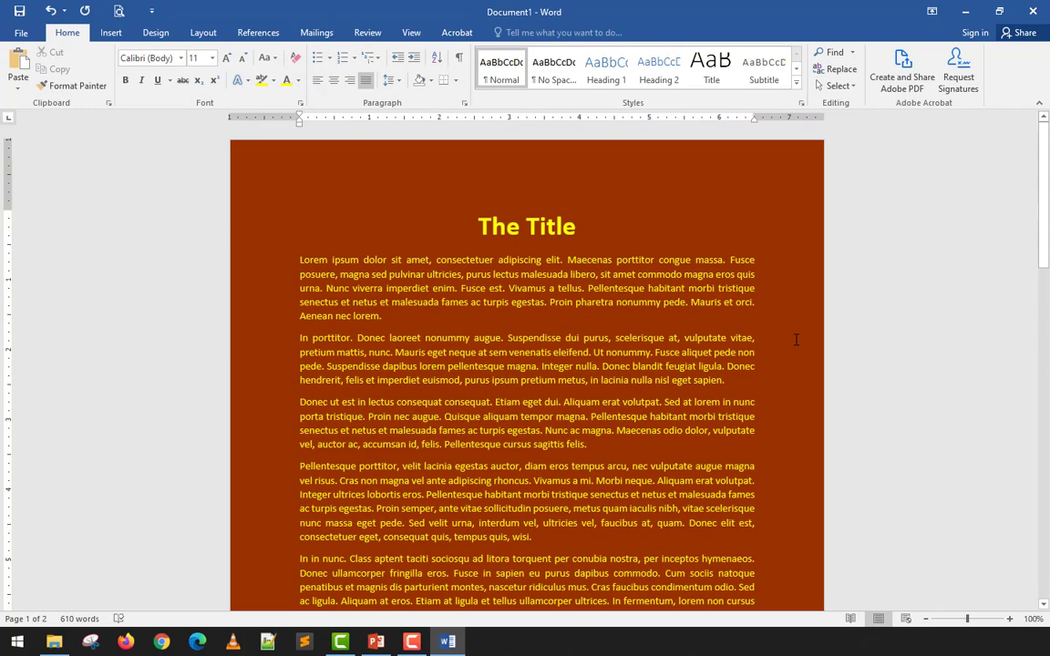
pyautogui.scroll(-5, 796, 339)
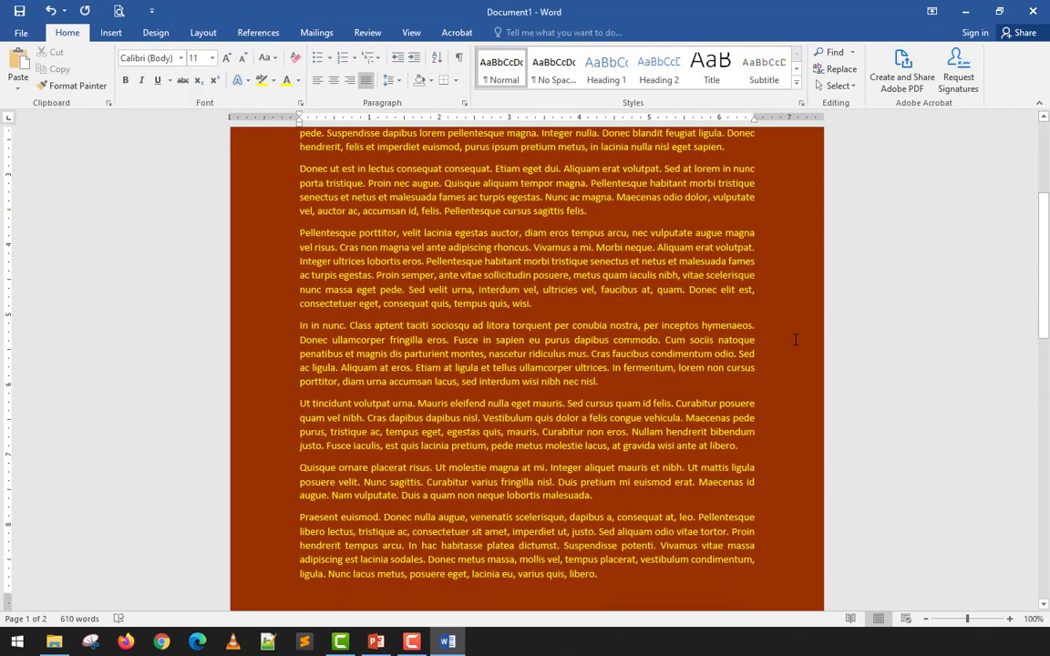
pyautogui.scroll(5, 796, 339)
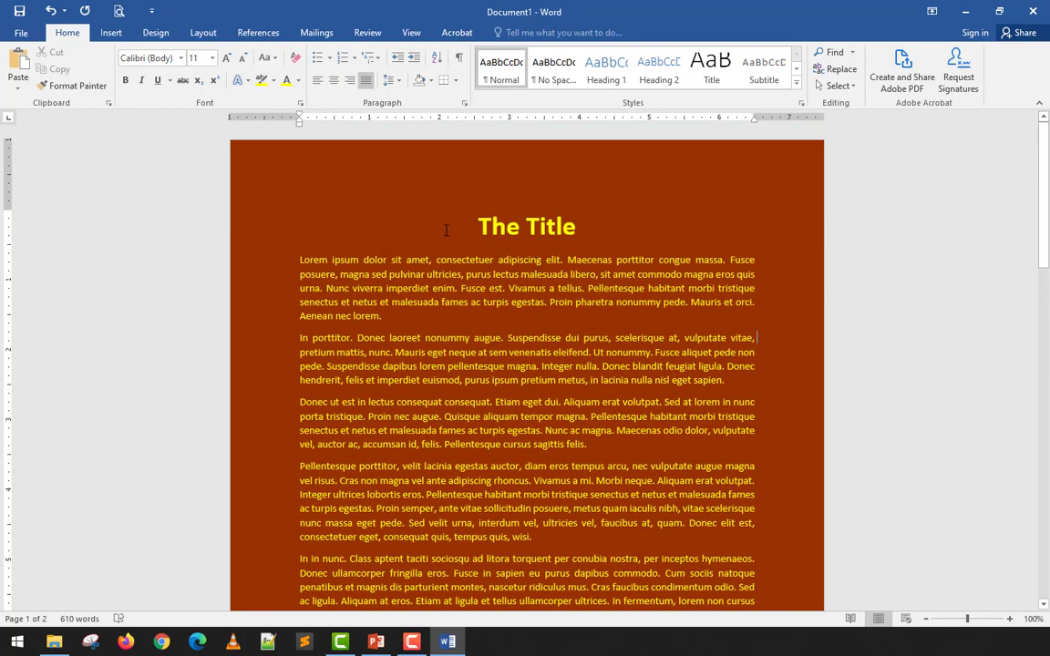
pyautogui.moveTo(476, 225); pyautogui.dragTo(539, 261)
pyautogui.click(538, 260)
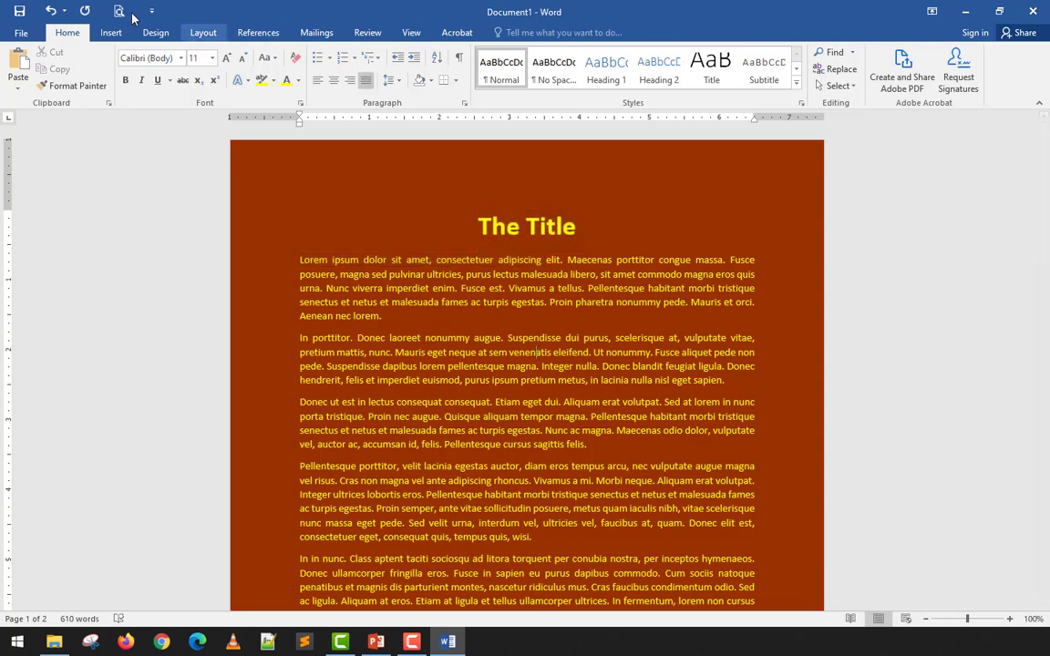
pyautogui.click(122, 11)
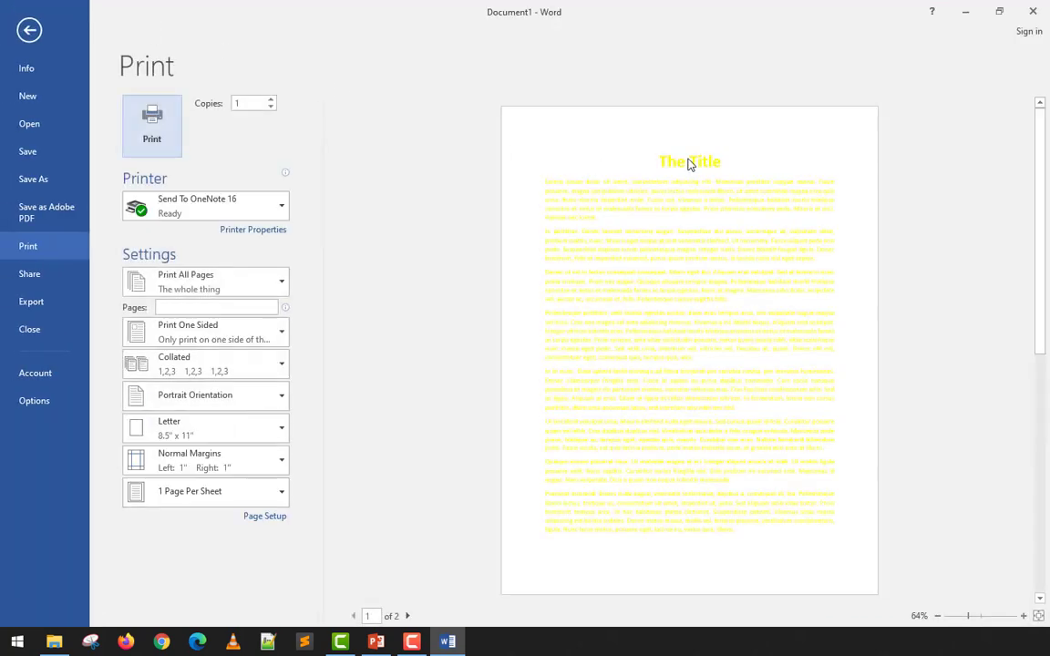
pyautogui.click(29, 30)
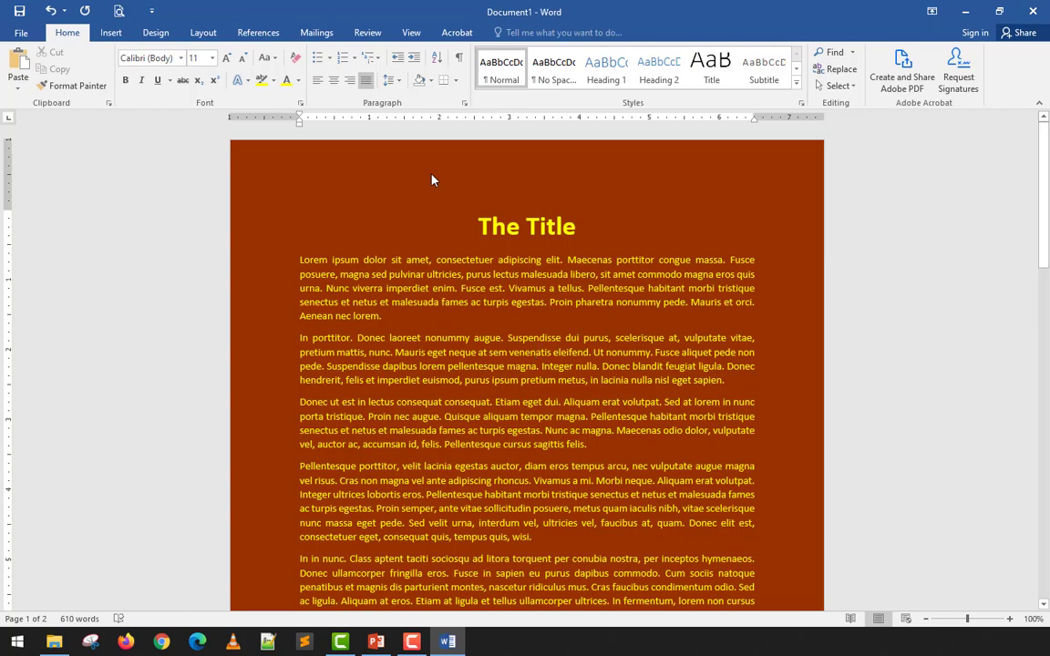
pyautogui.scroll(-3, 433, 180)
pyautogui.scroll(3, 434, 179)
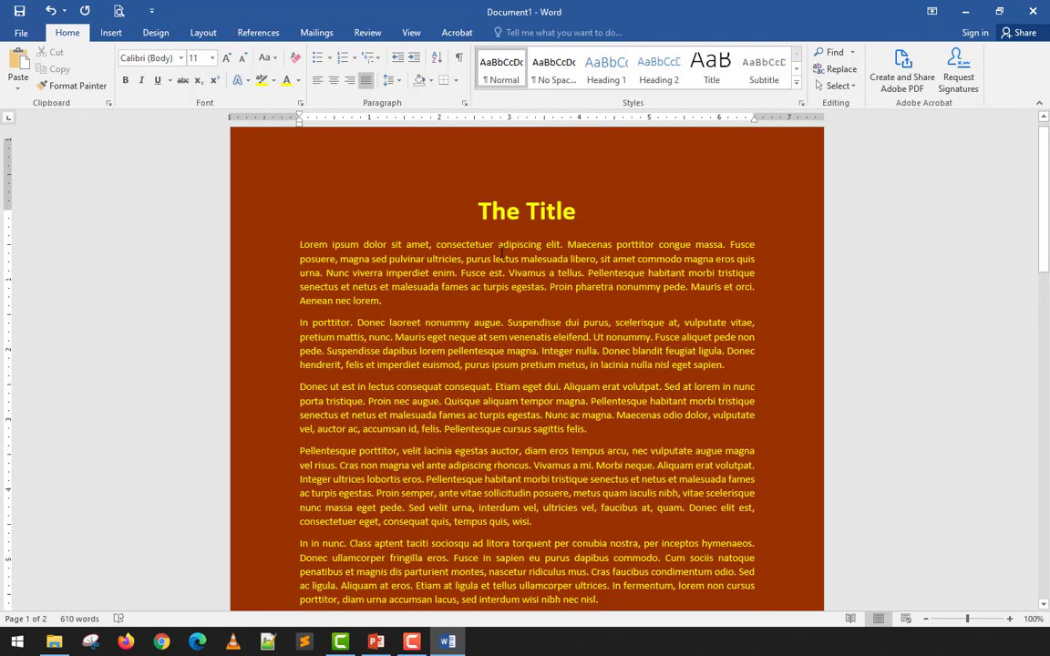
# - Remove the orange-brown page color by setting the page background to No Color
pyautogui.click(155, 32)
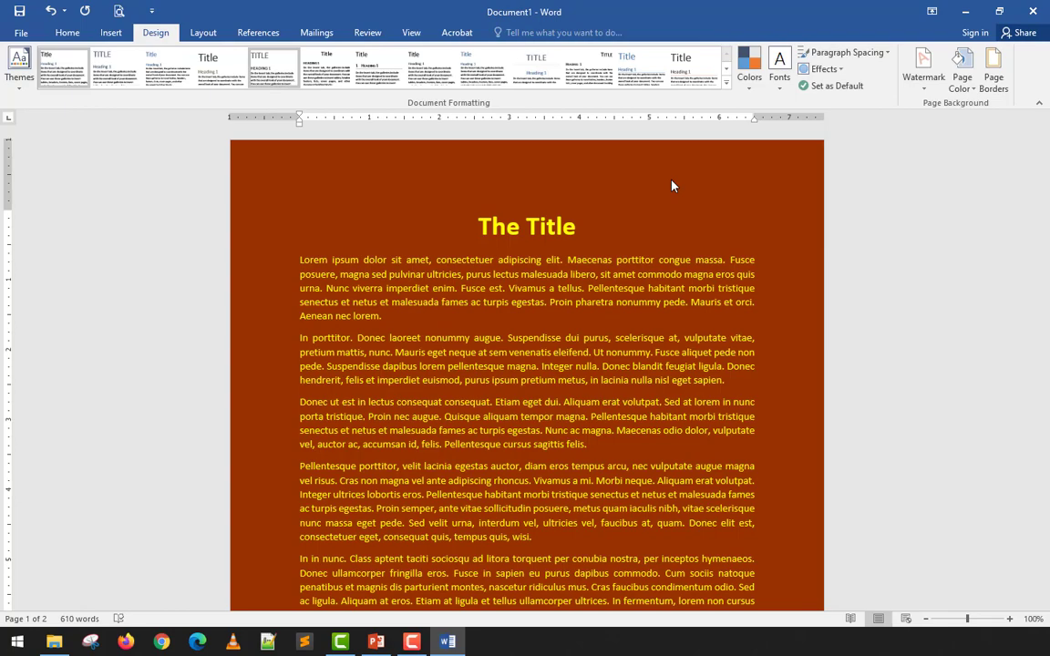
pyautogui.click(962, 79)
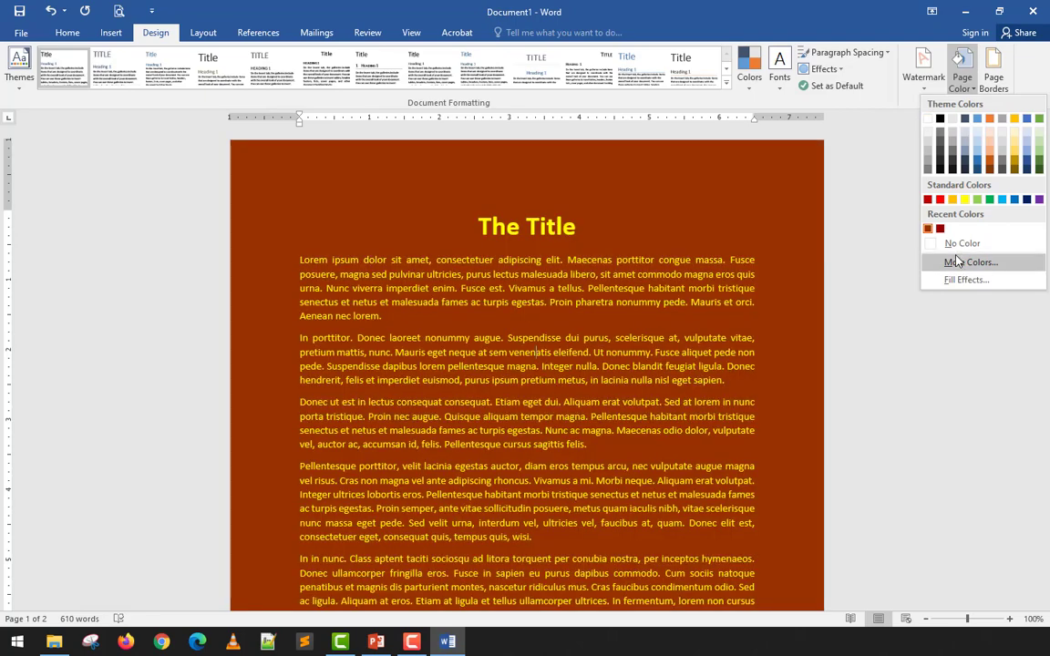
pyautogui.click(957, 261)
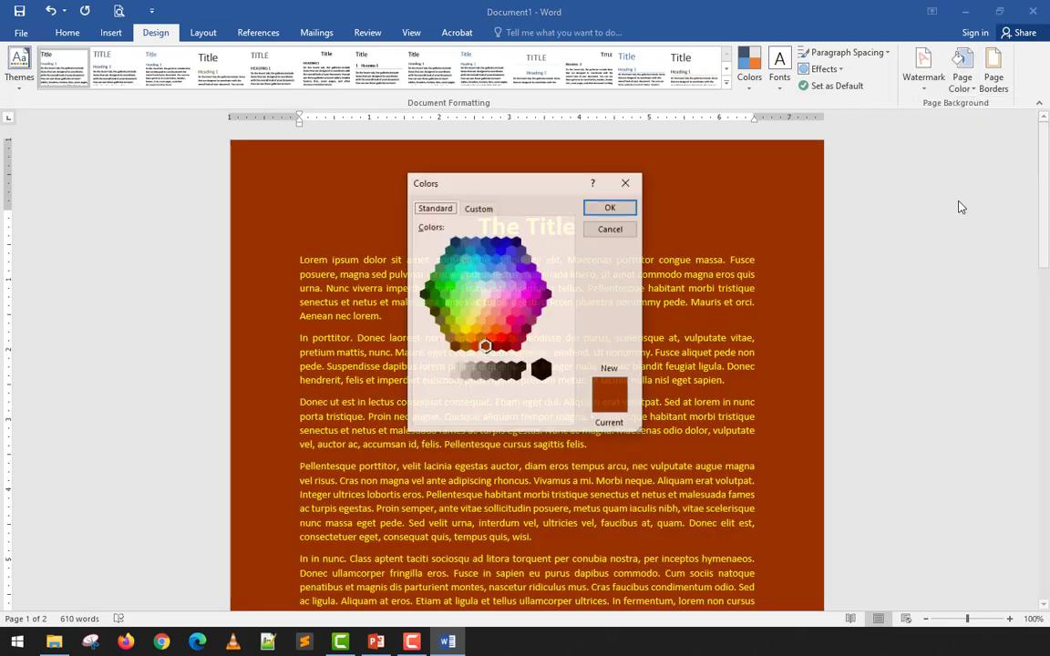
pyautogui.press('Escape')
pyautogui.click(957, 92)
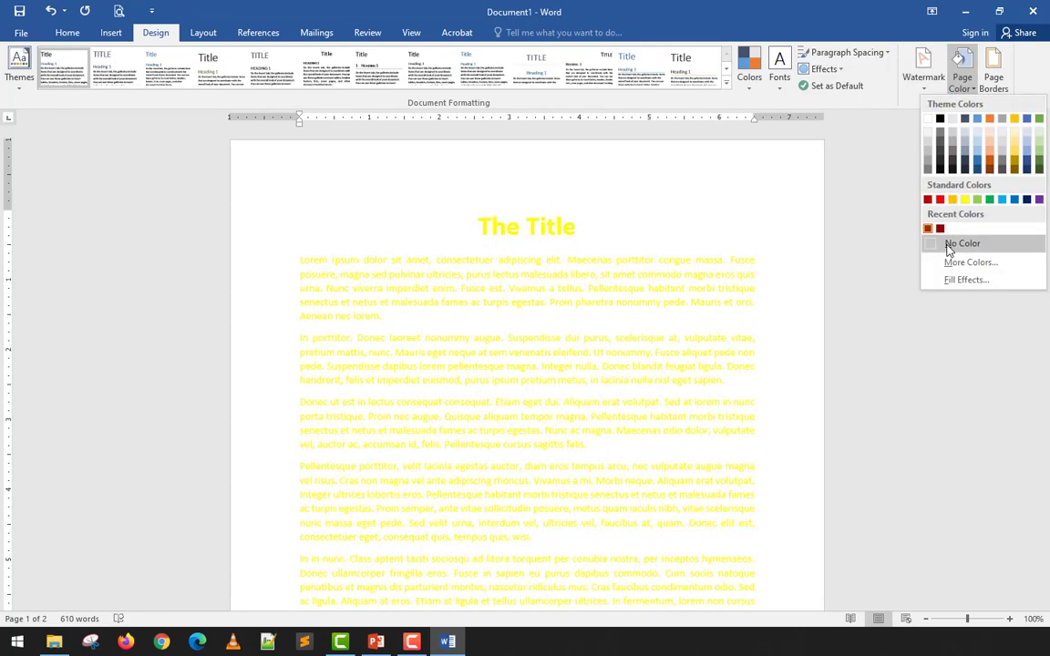
pyautogui.click(953, 239)
# - Change the font color of the title and all body paragraphs to black
pyautogui.hotkey('ctrl', 'a')
pyautogui.click(67, 32)
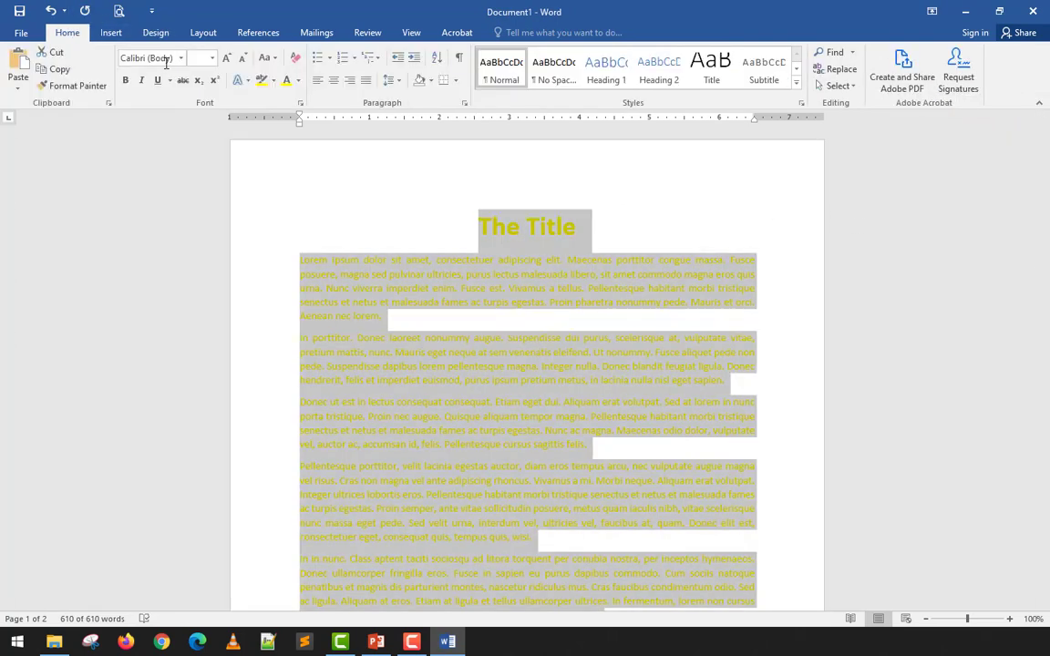
pyautogui.click(299, 81)
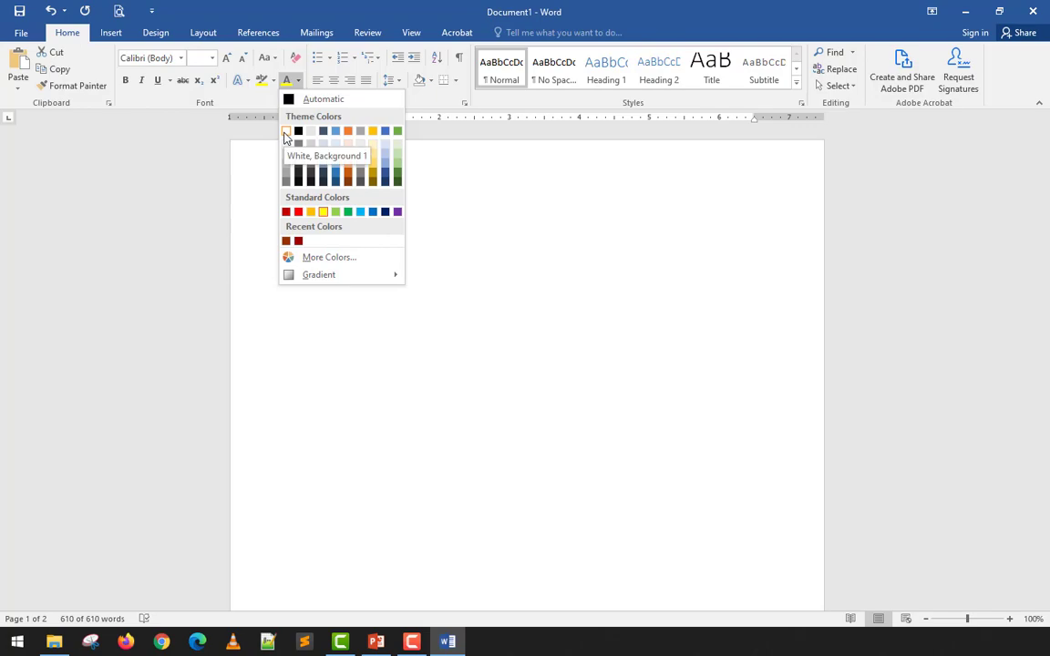
pyautogui.press('Escape')
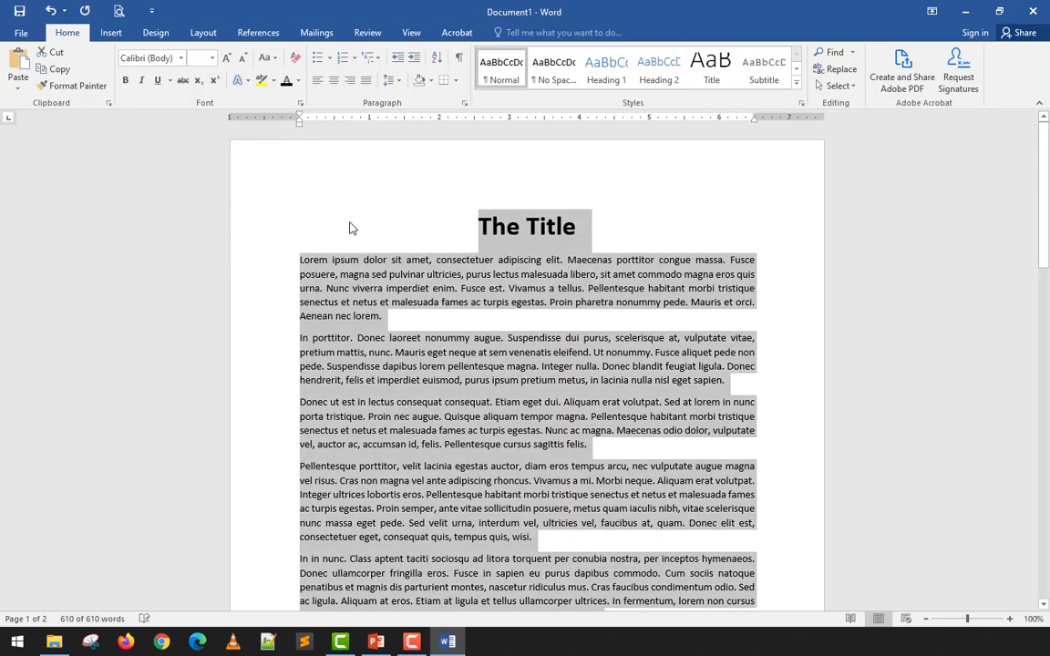
pyautogui.click(420, 319)
pyautogui.scroll(-5, 512, 374)
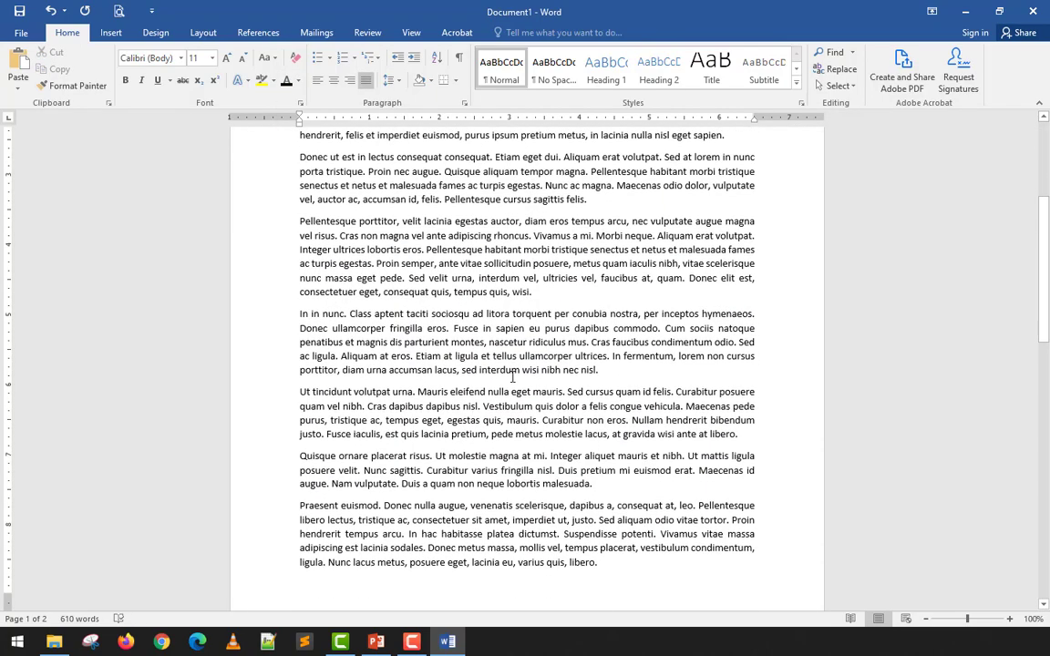
pyautogui.scroll(5, 512, 373)
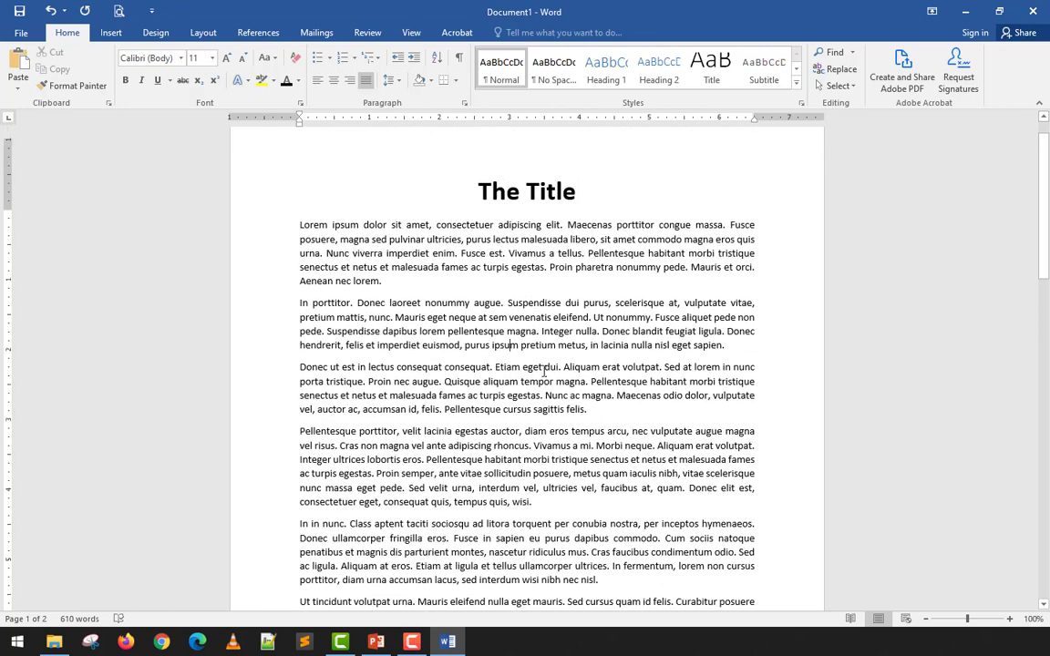
pyautogui.scroll(1, 538, 372)
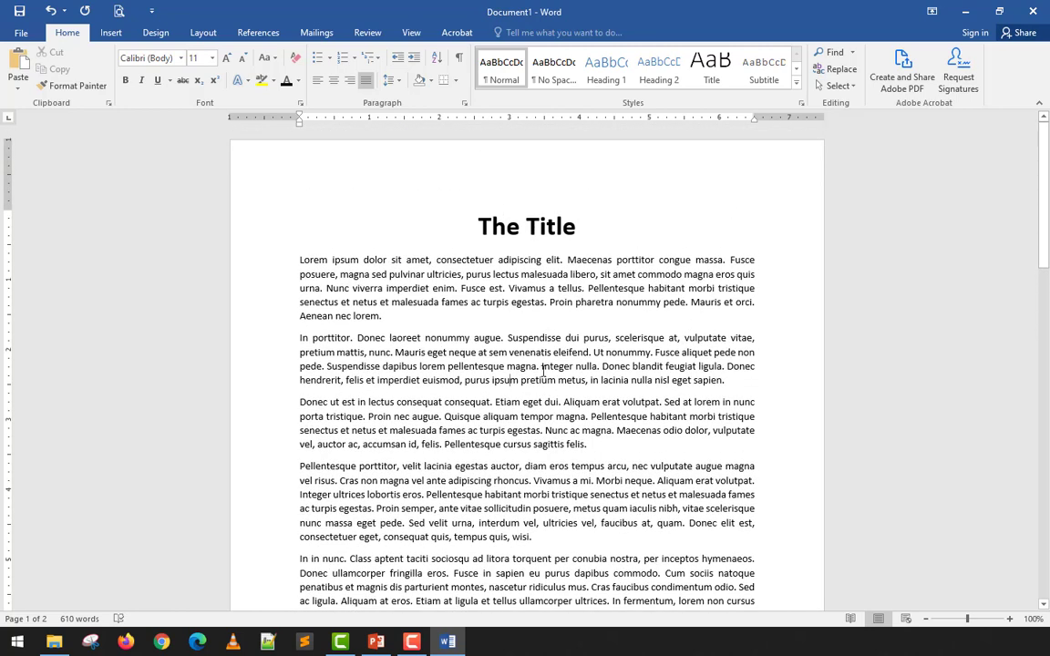
pyautogui.scroll(-5, 543, 372)
pyautogui.scroll(5, 543, 372)
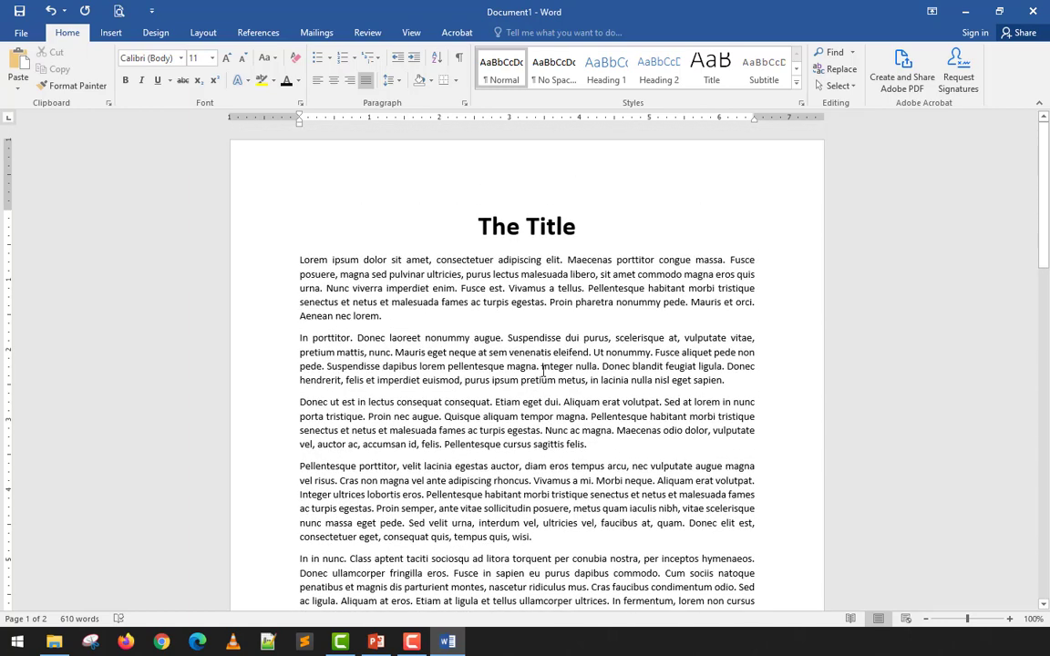